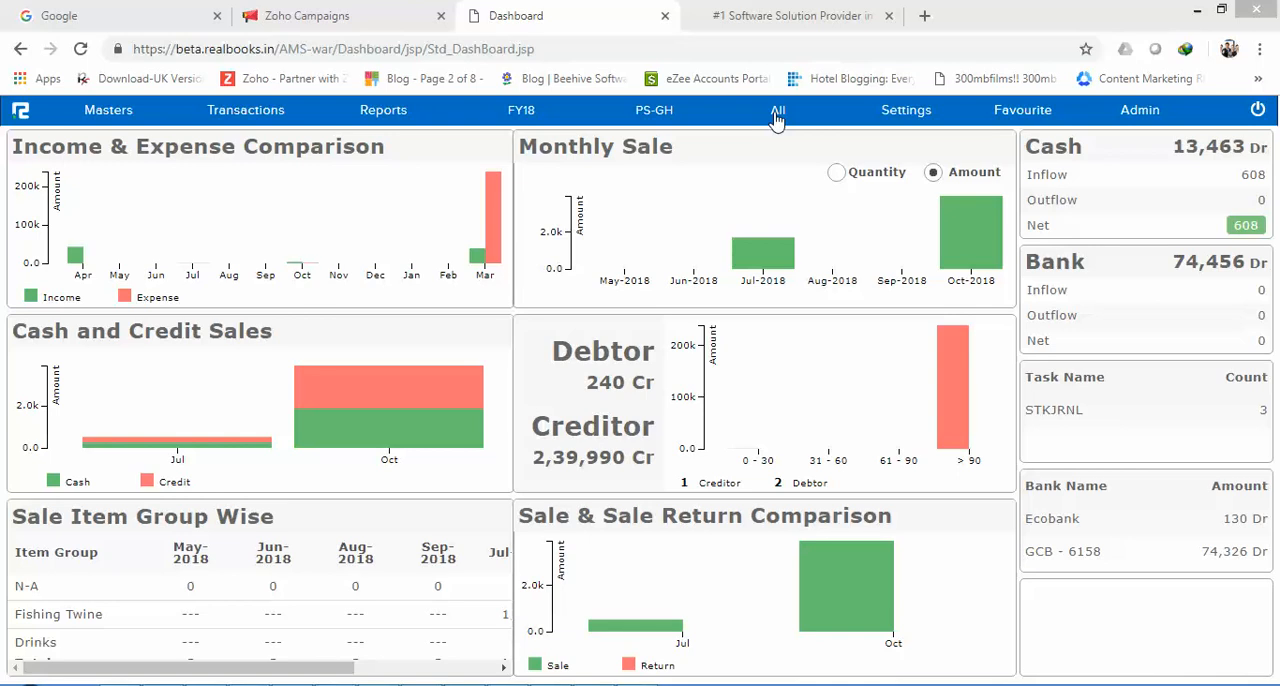
Step: Set the active branch to Warehouse so that its dashboard loads
click(778, 118)
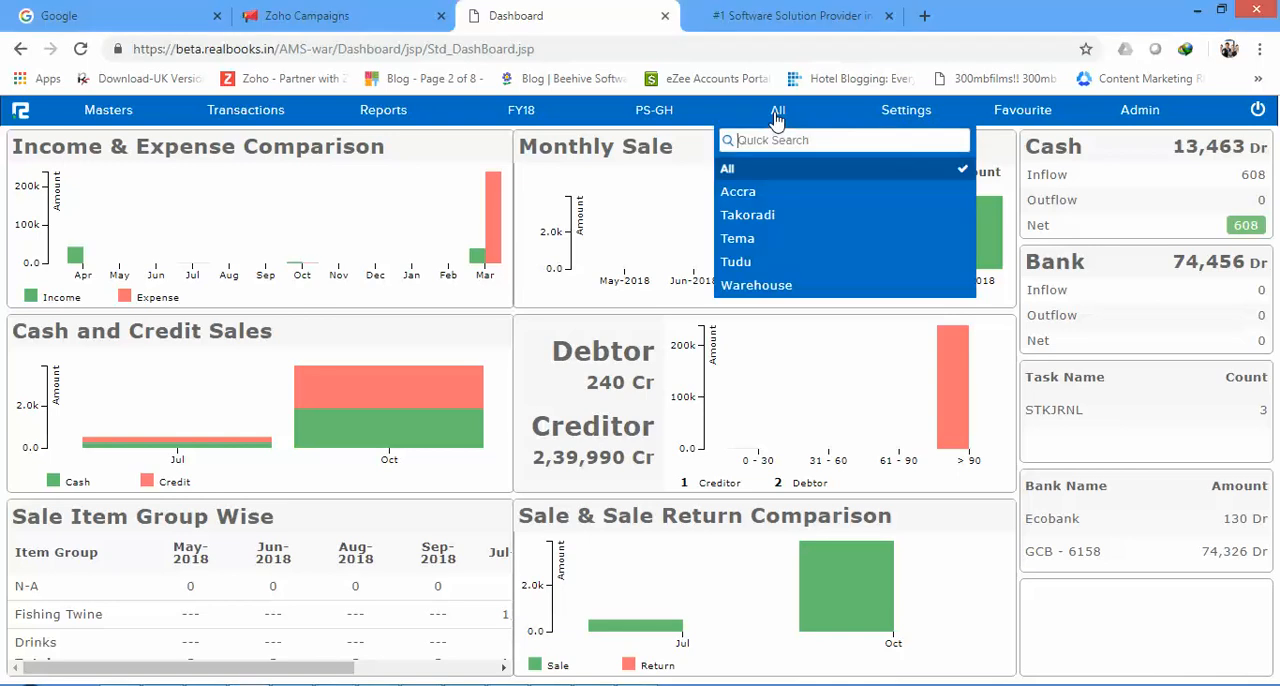
click(767, 286)
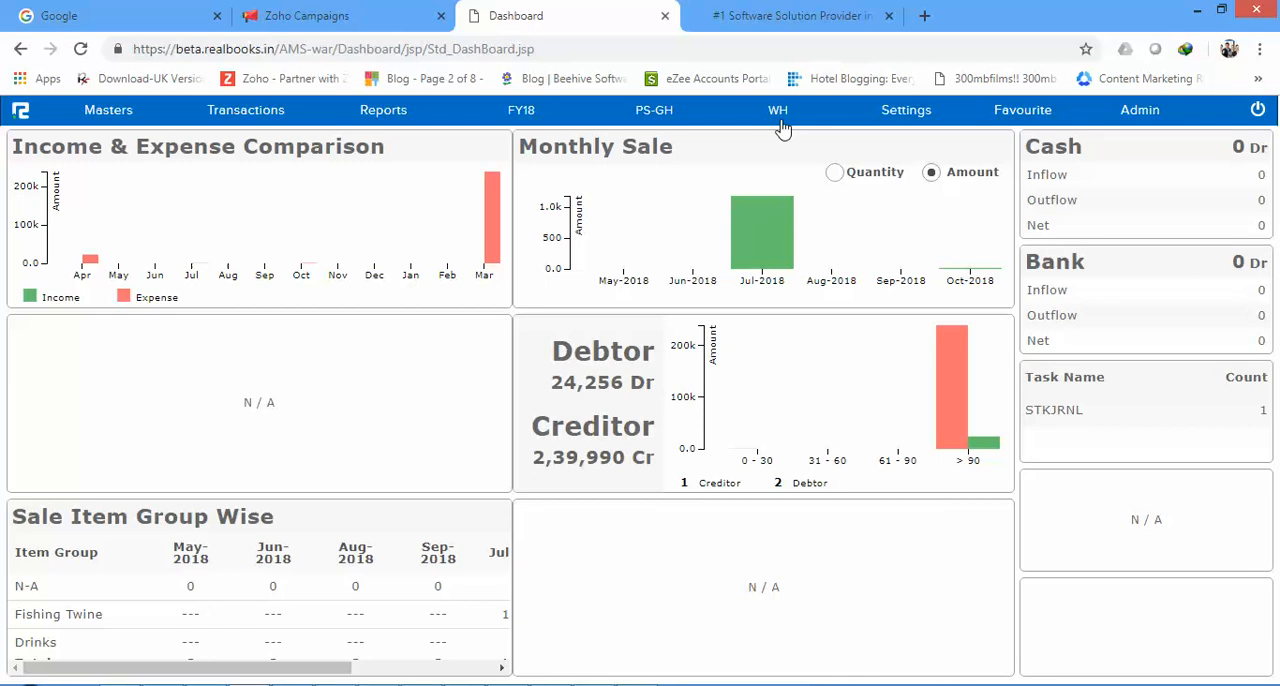
click(784, 120)
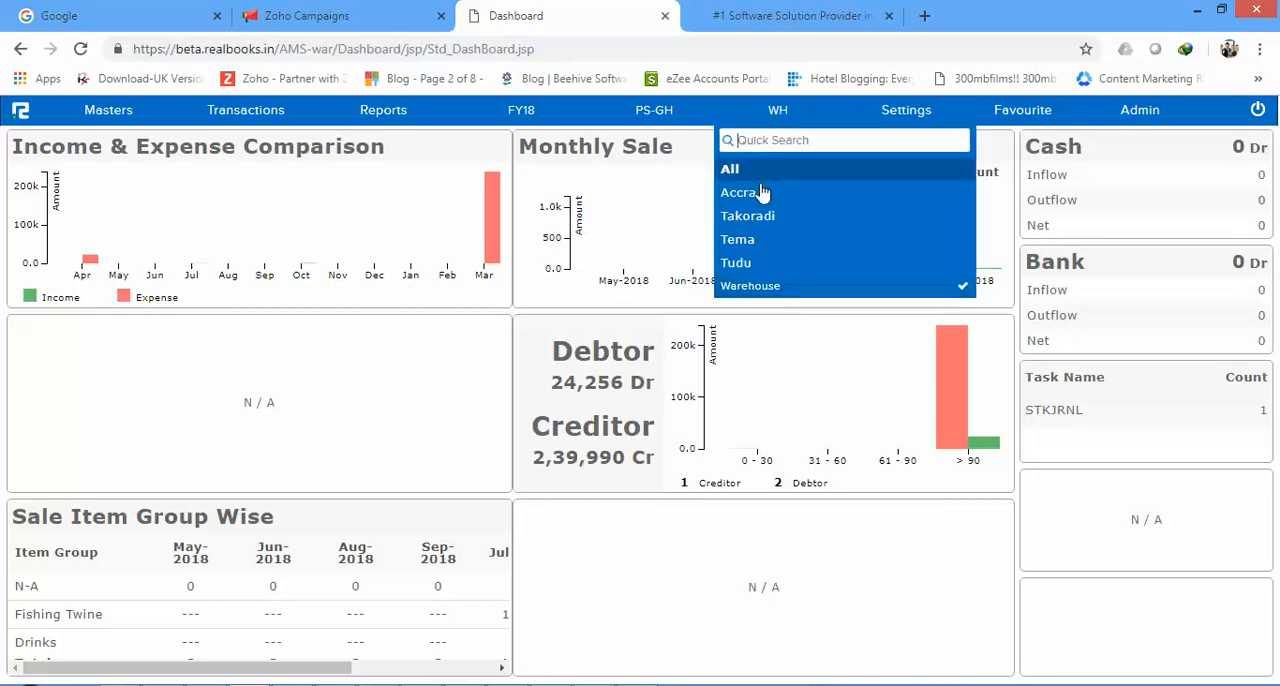
click(644, 231)
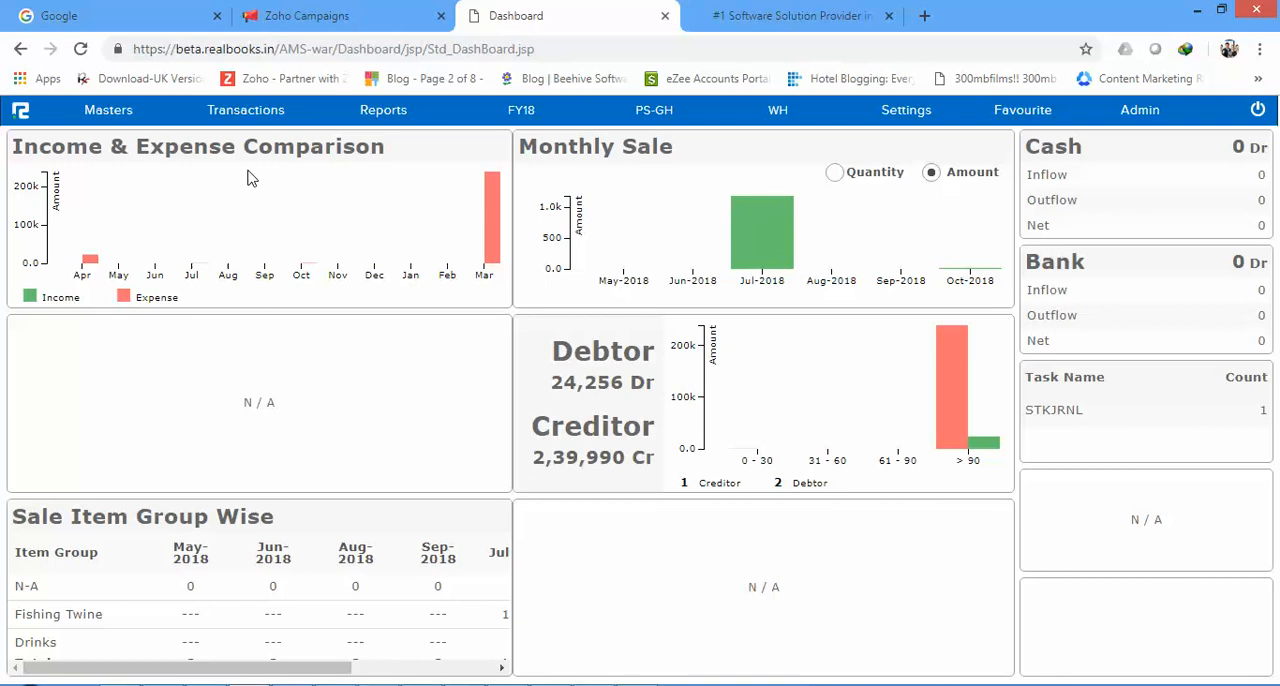
Step: Open a new Sale transaction entry from the inventory sale cycle
click(246, 110)
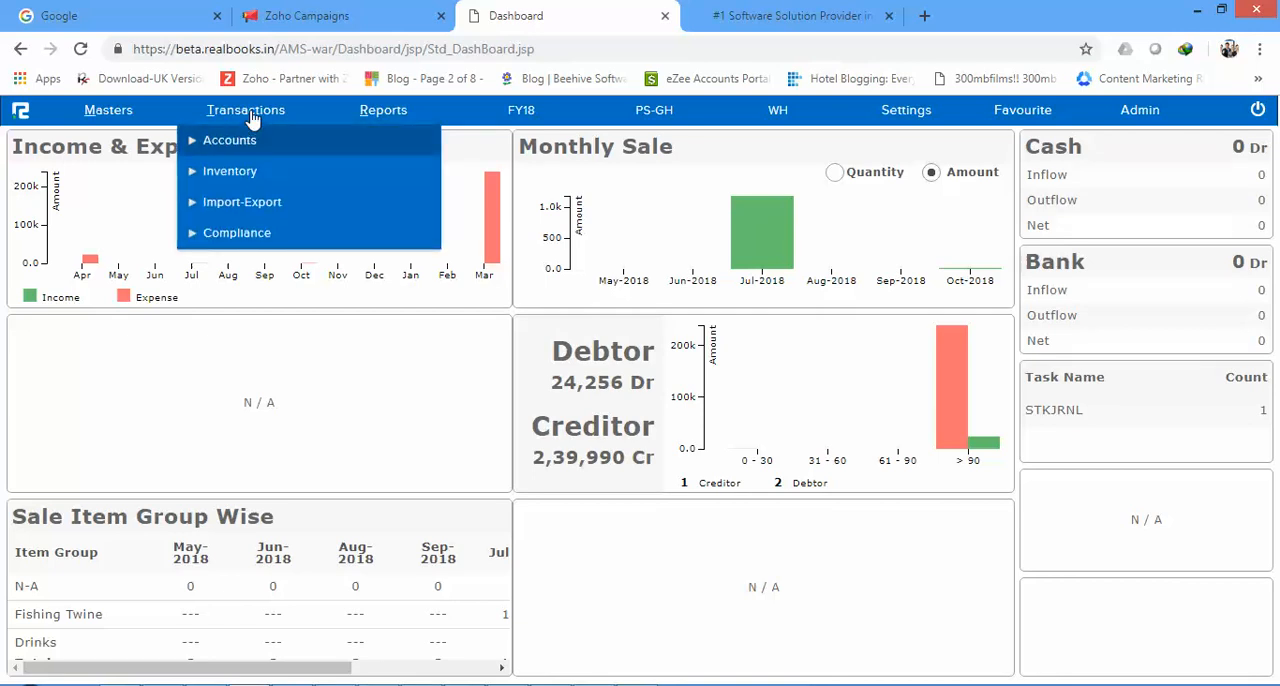
click(210, 173)
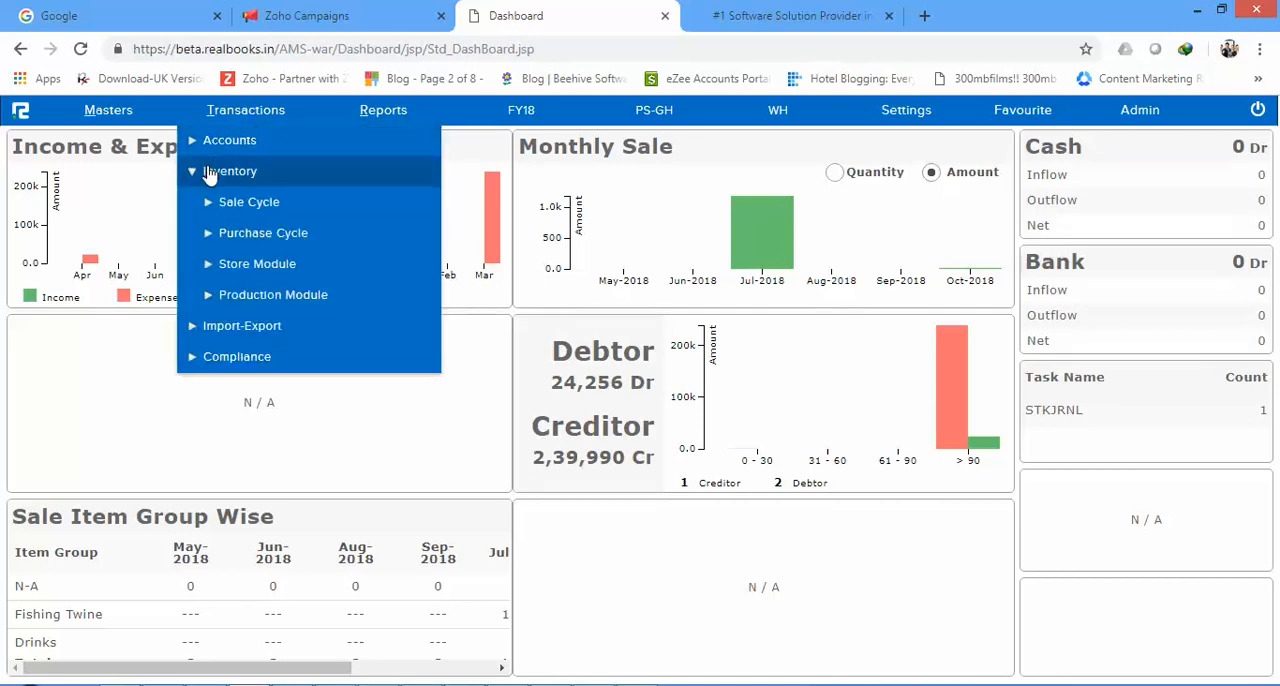
click(210, 270)
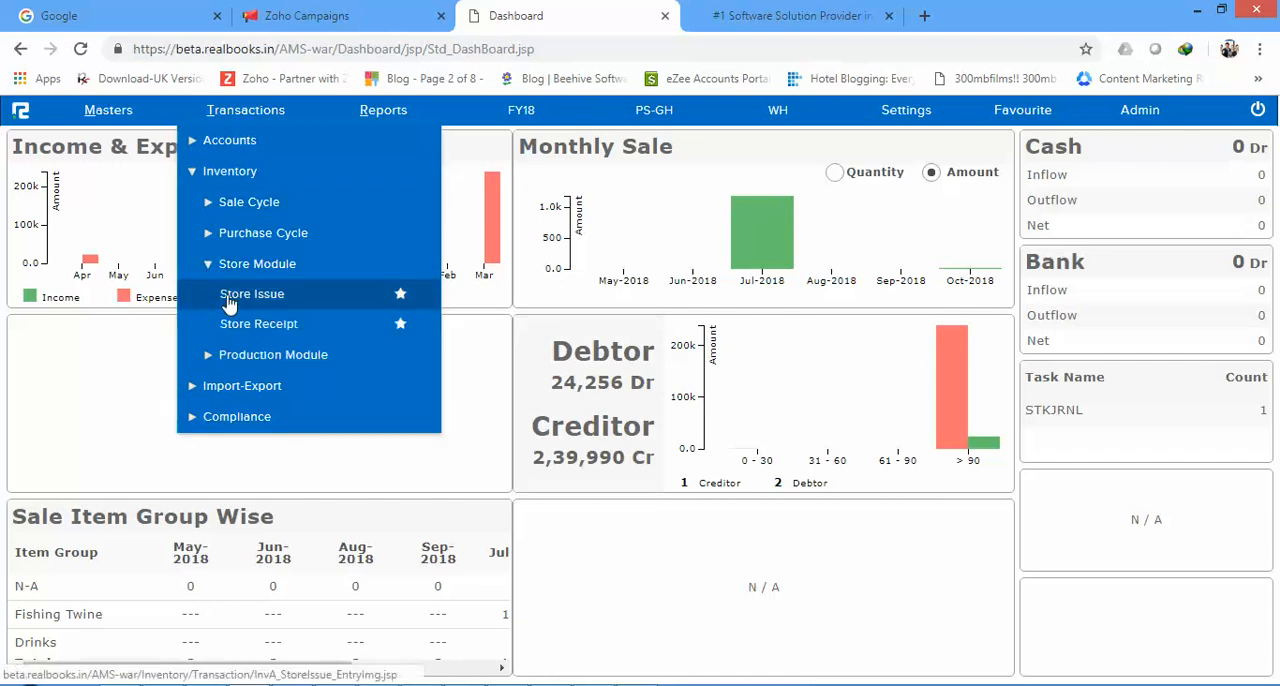
click(212, 272)
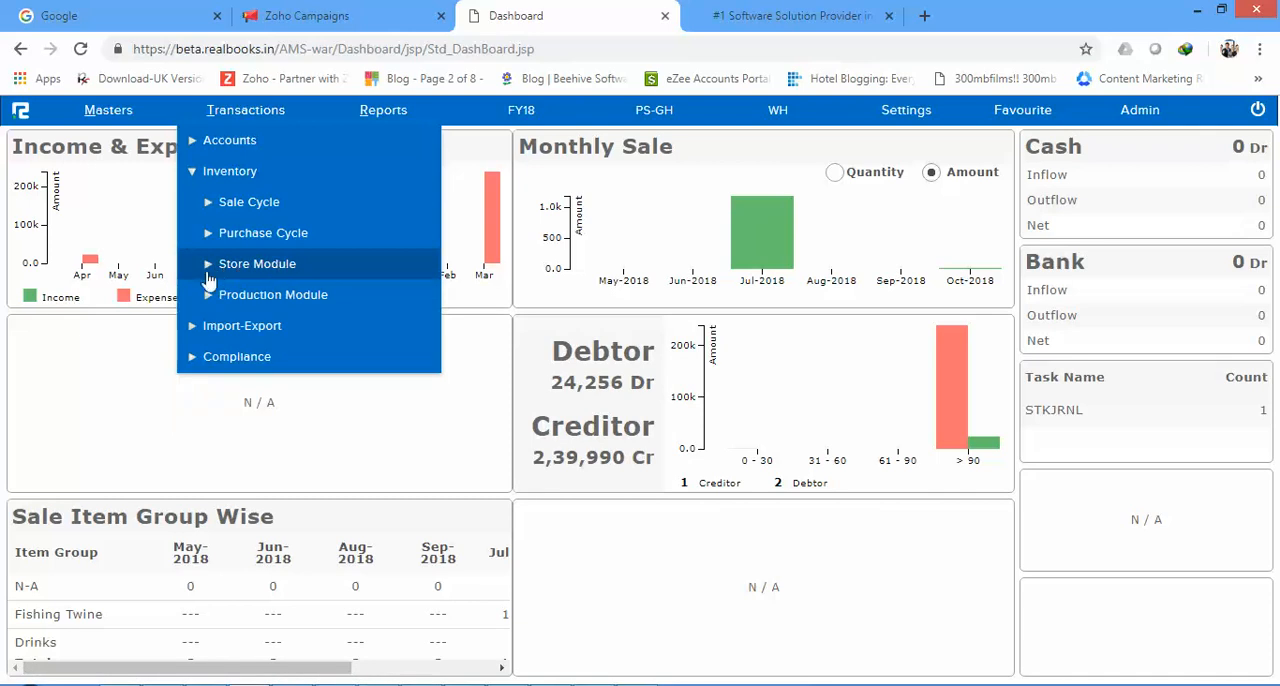
click(208, 206)
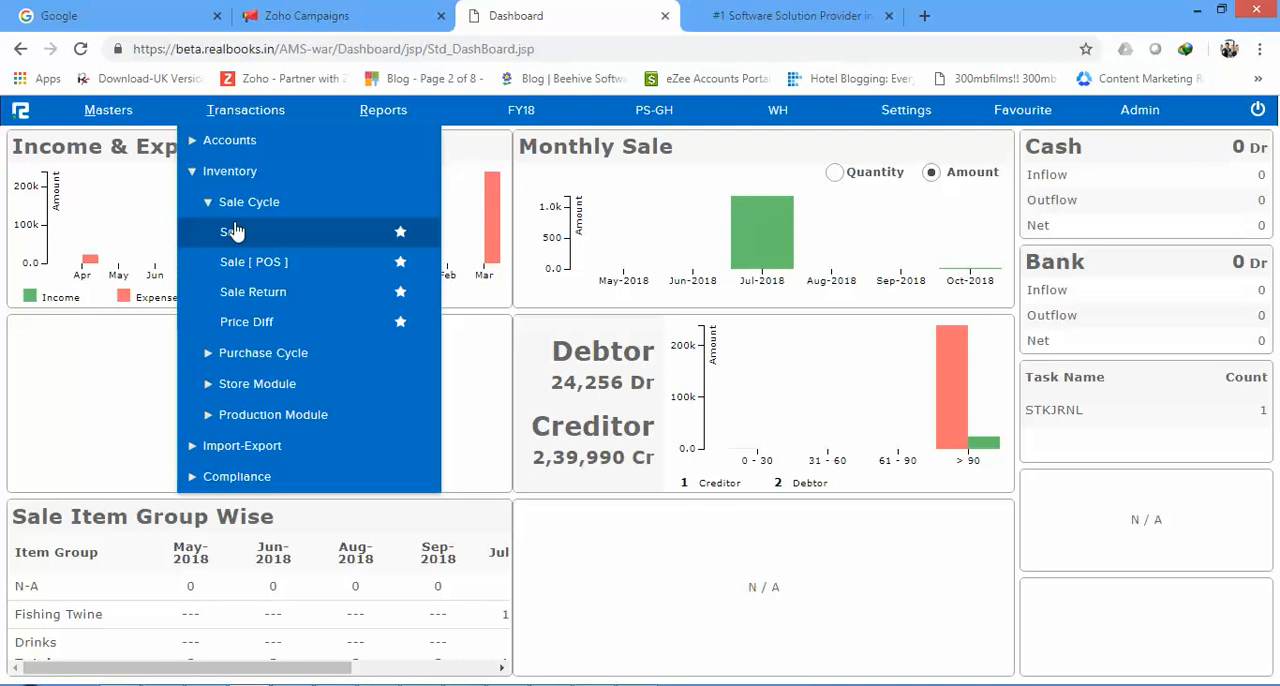
click(232, 244)
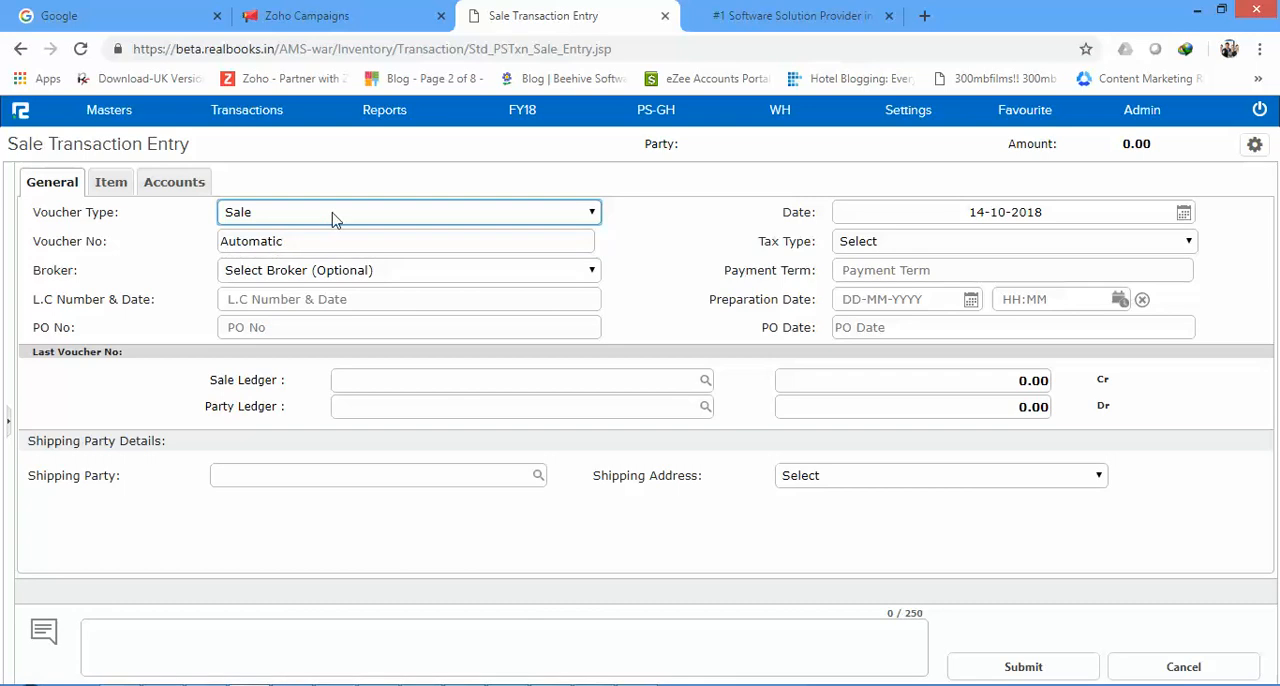
Step: Set the voucher type of the sale entry to Stock Transfer Out
click(294, 216)
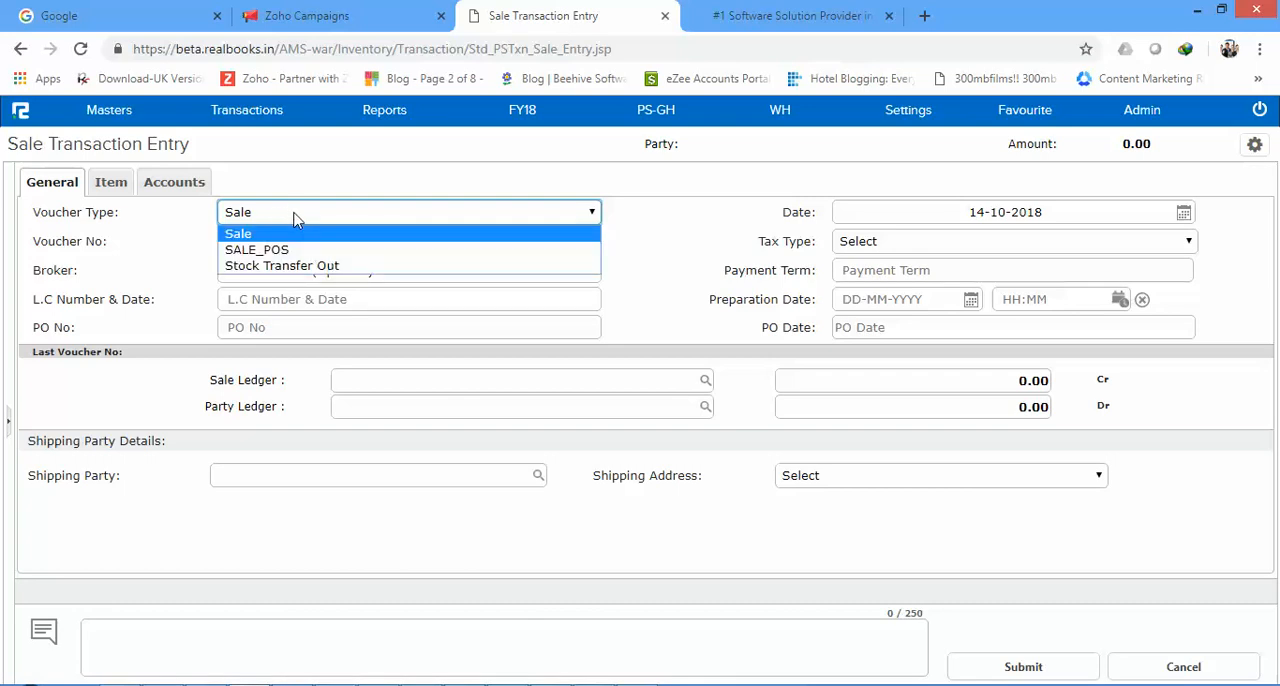
click(280, 266)
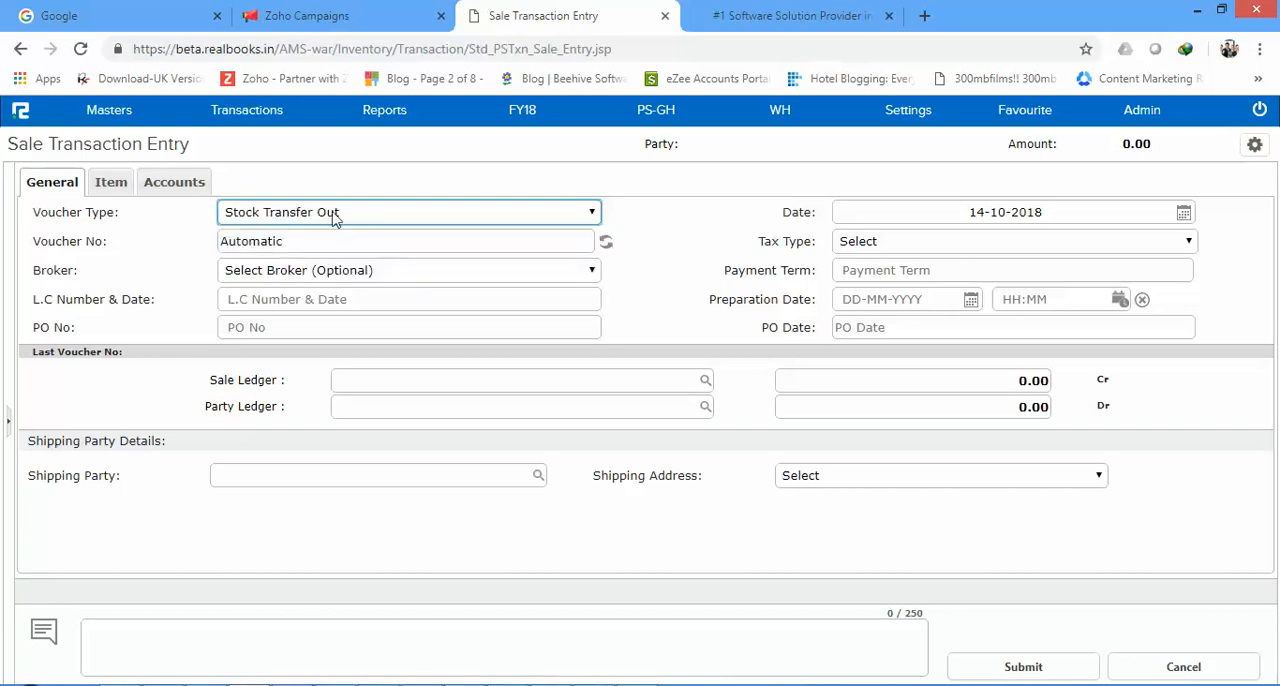
click(394, 379)
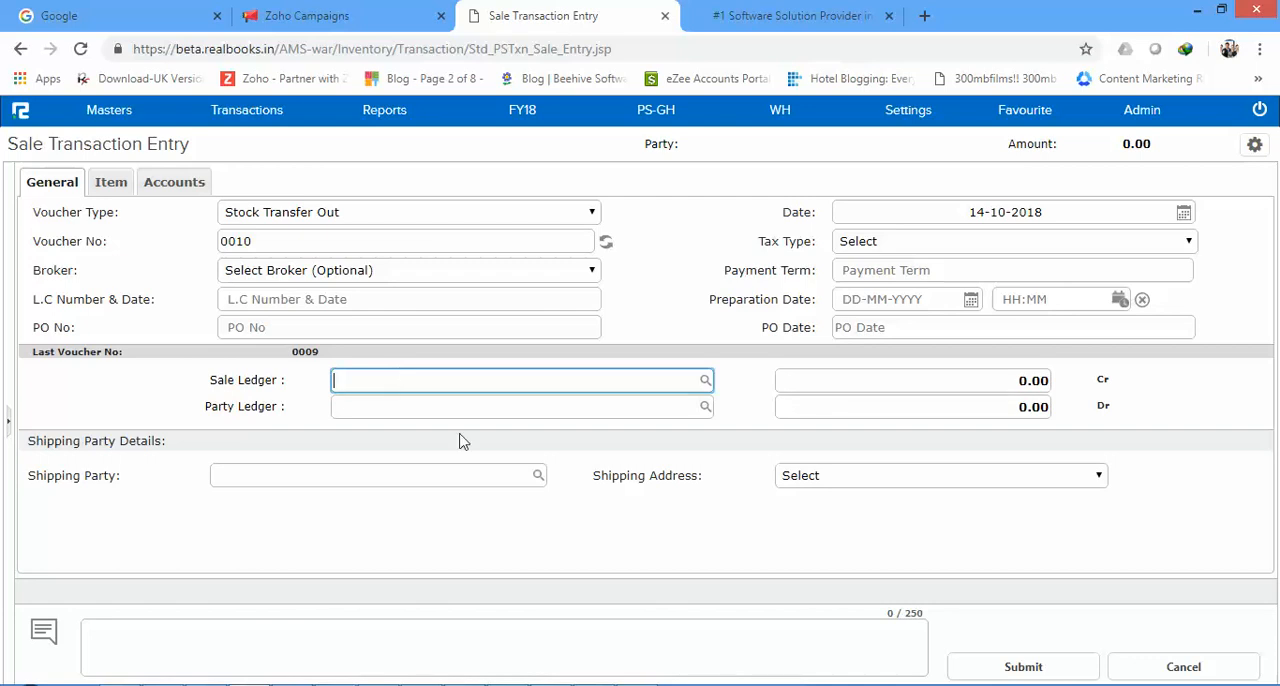
click(645, 685)
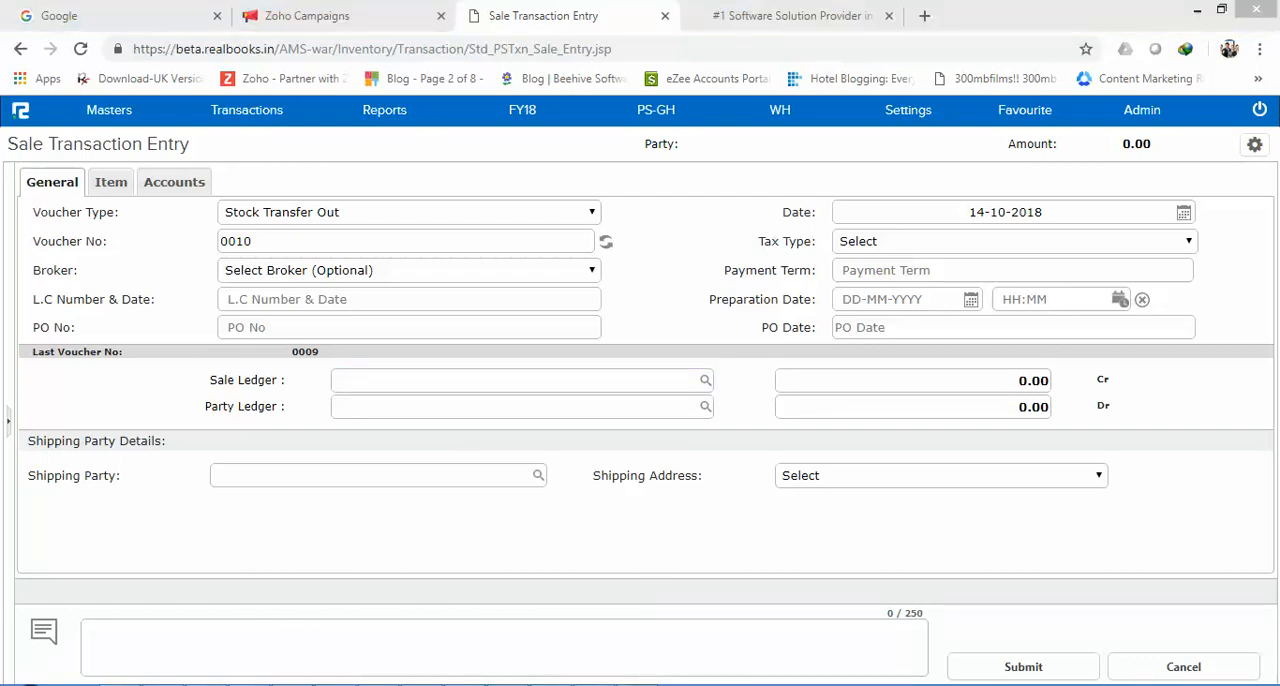
click(821, 649)
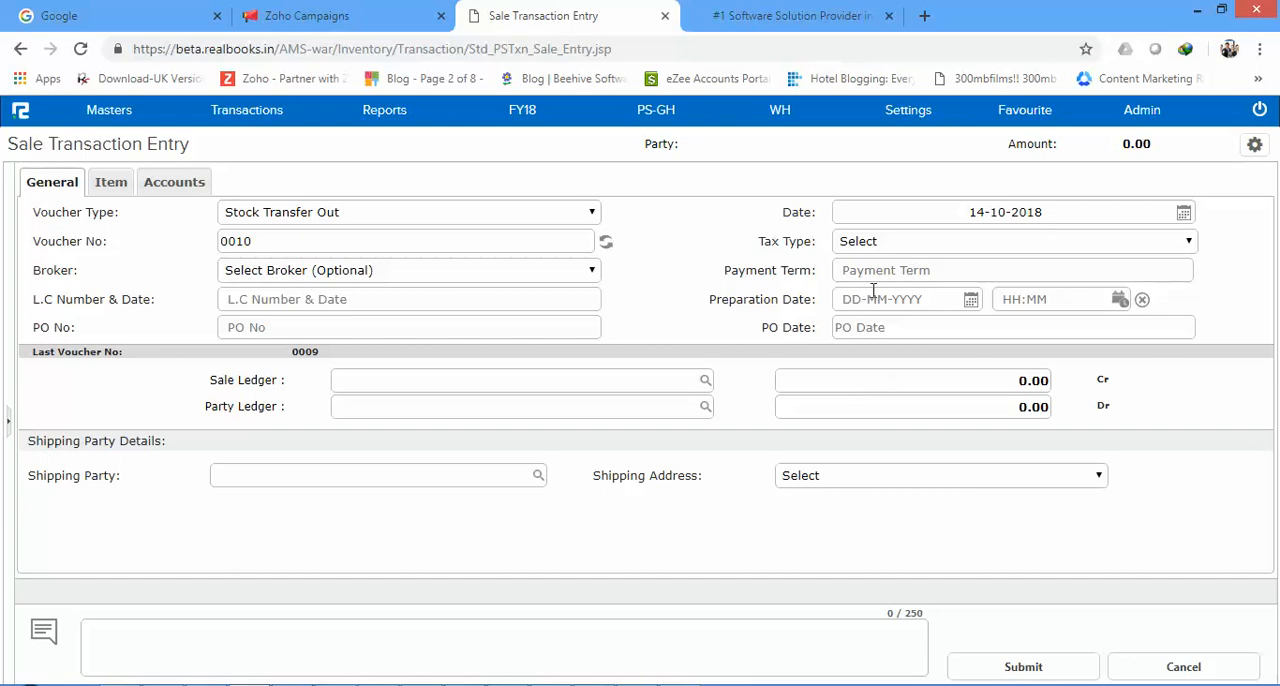
click(1055, 211)
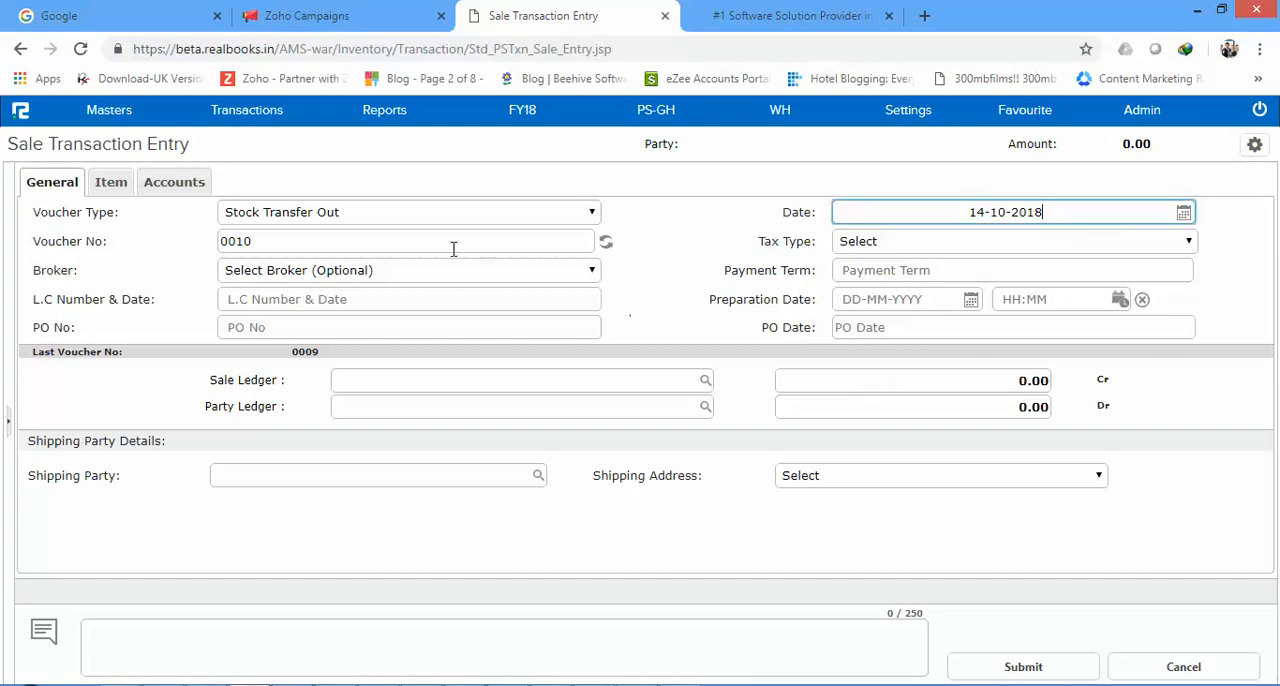
click(298, 241)
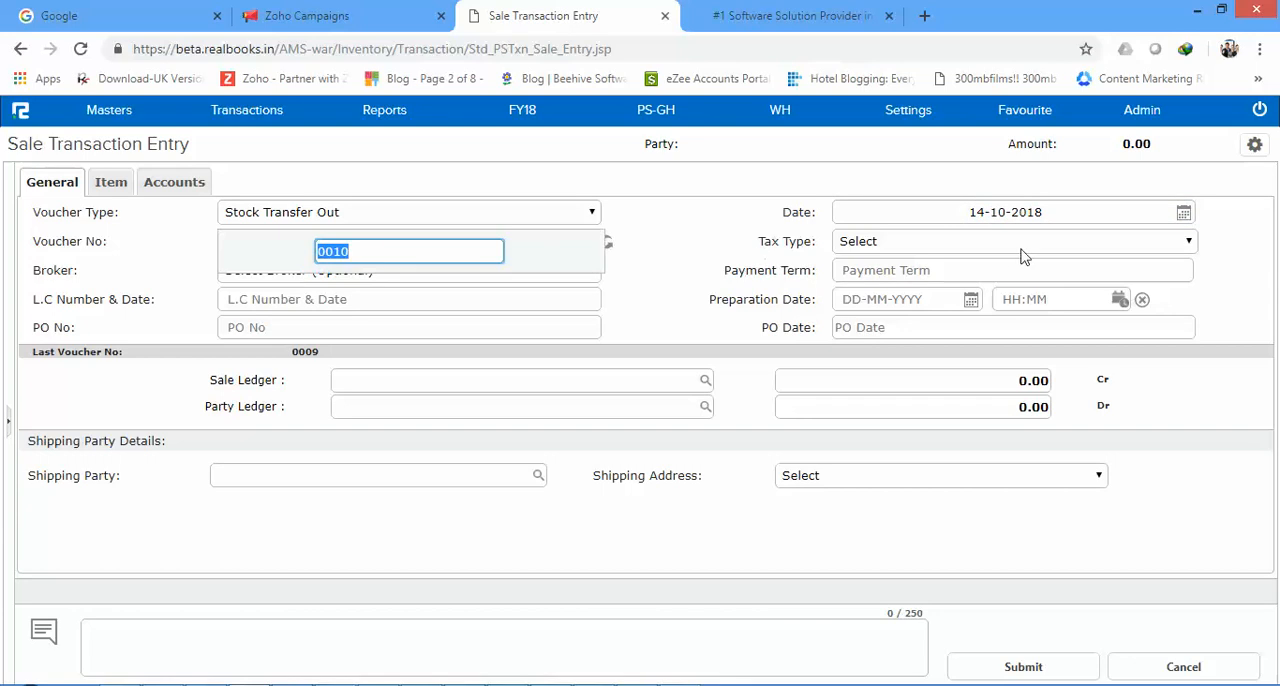
click(938, 299)
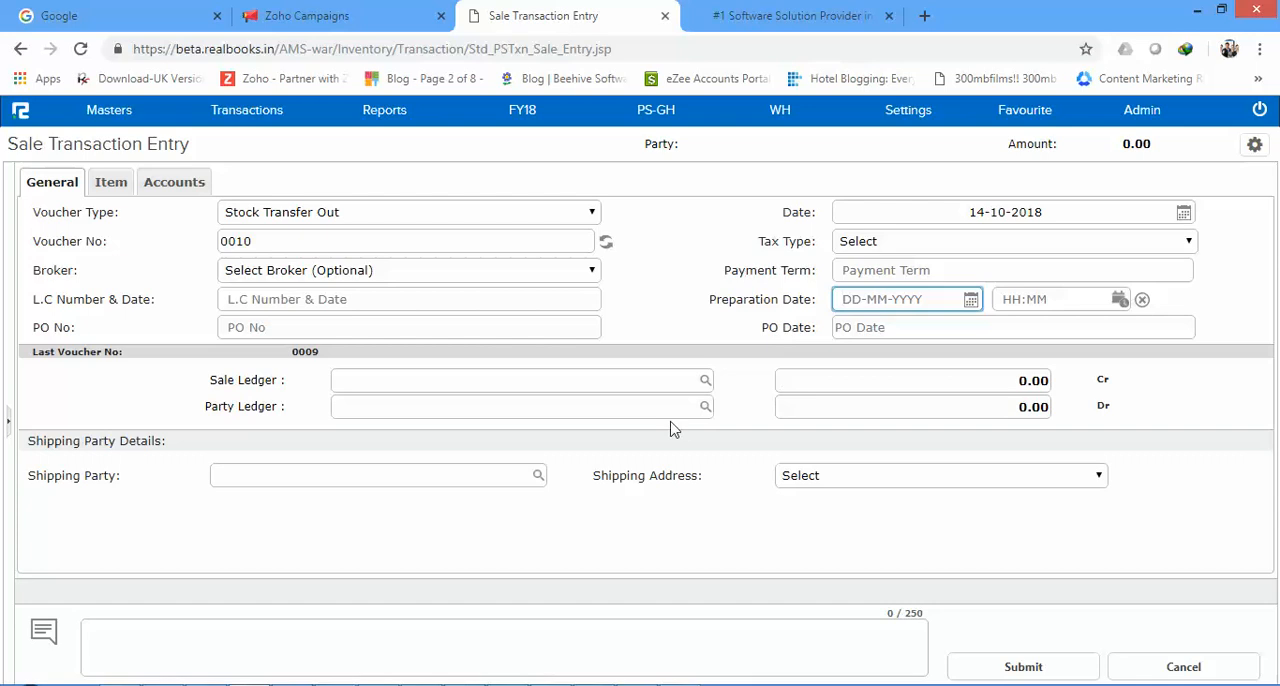
drag(1092, 378, 1115, 407)
click(1091, 409)
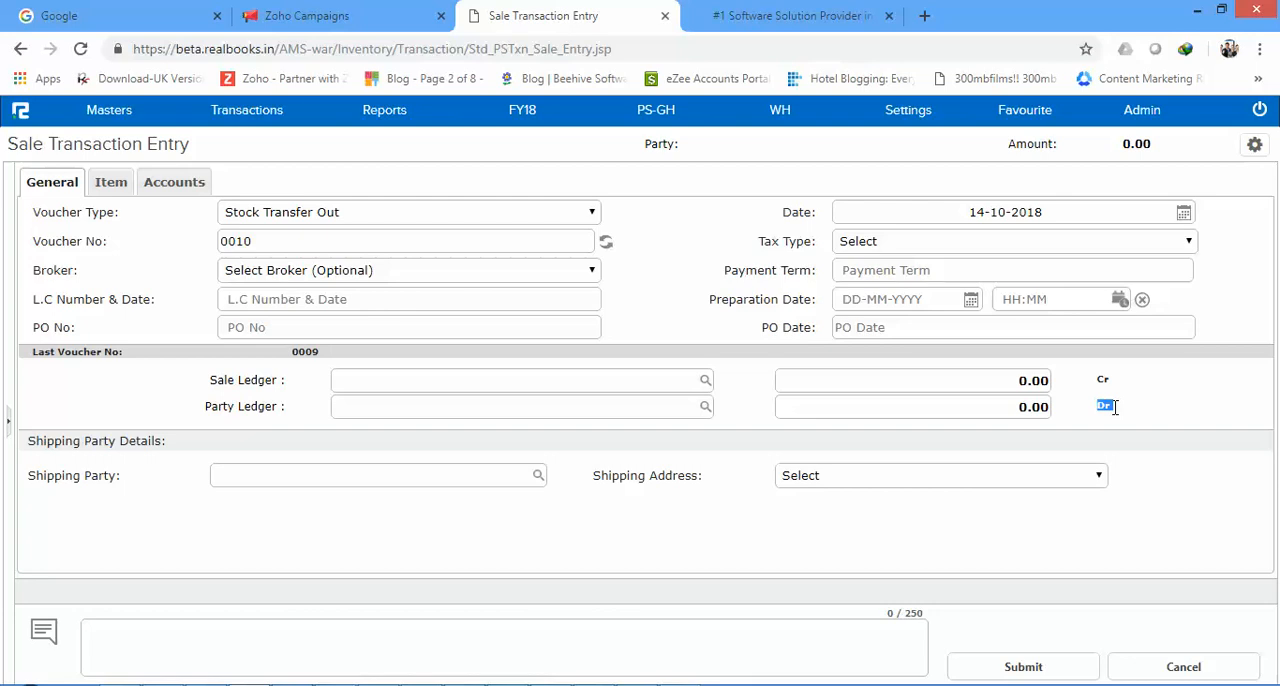
Step: Assign Stock Transfer as the voucher's sale ledger and Tema as its party ledger
click(506, 402)
click(481, 386)
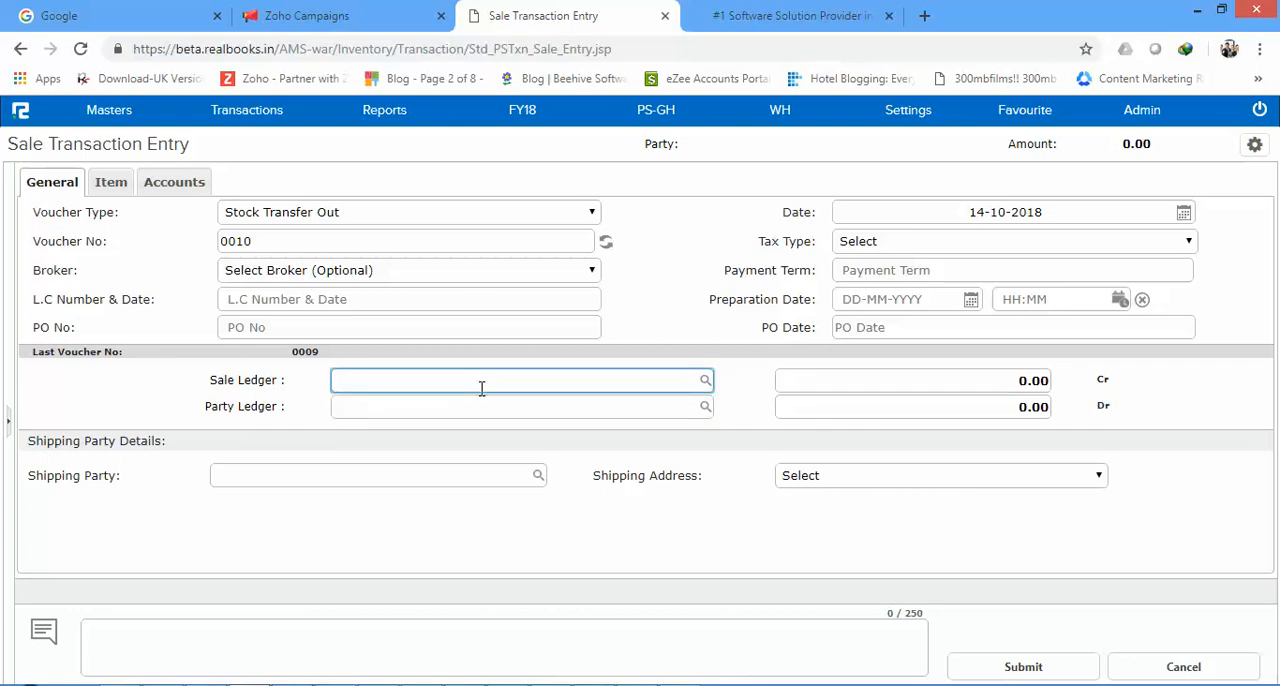
text(Stock trans)
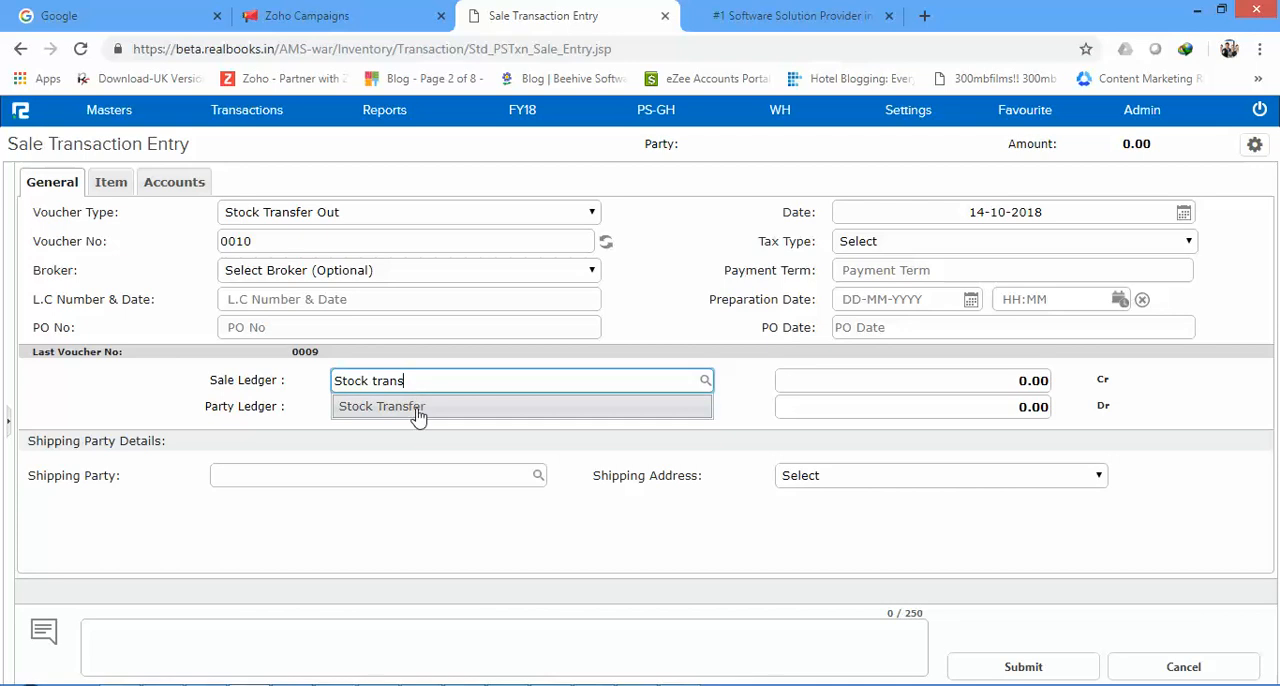
click(417, 408)
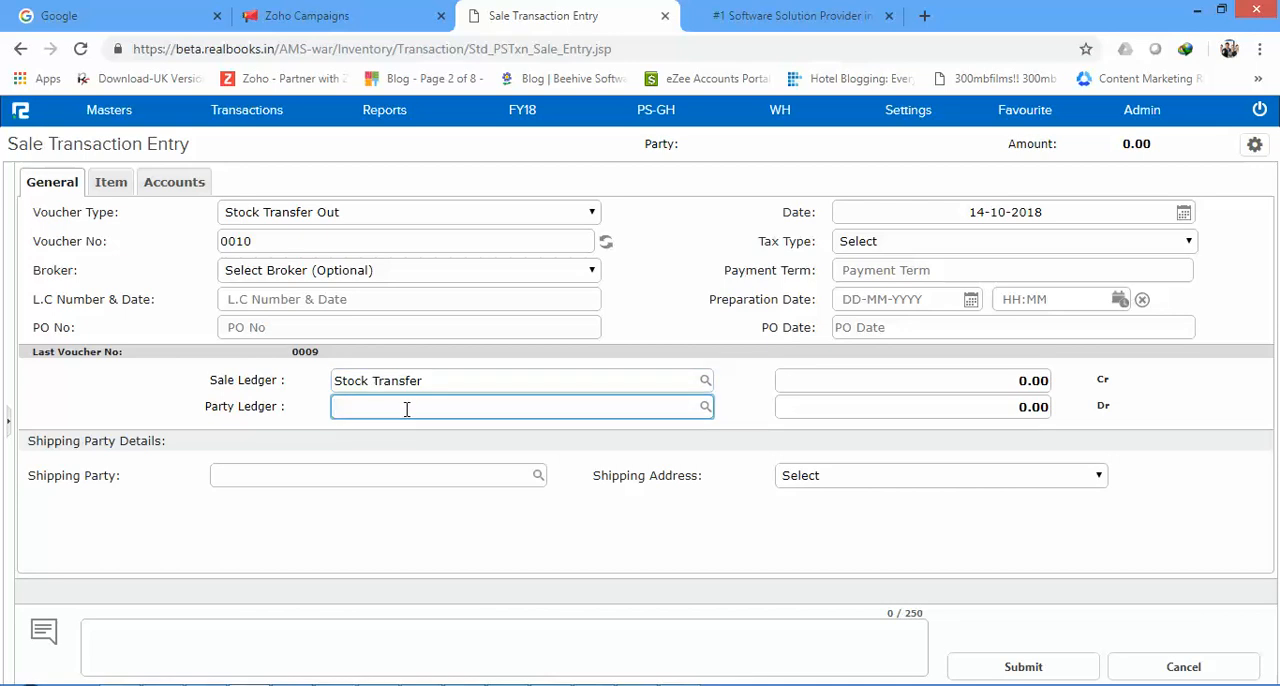
text(Tema)
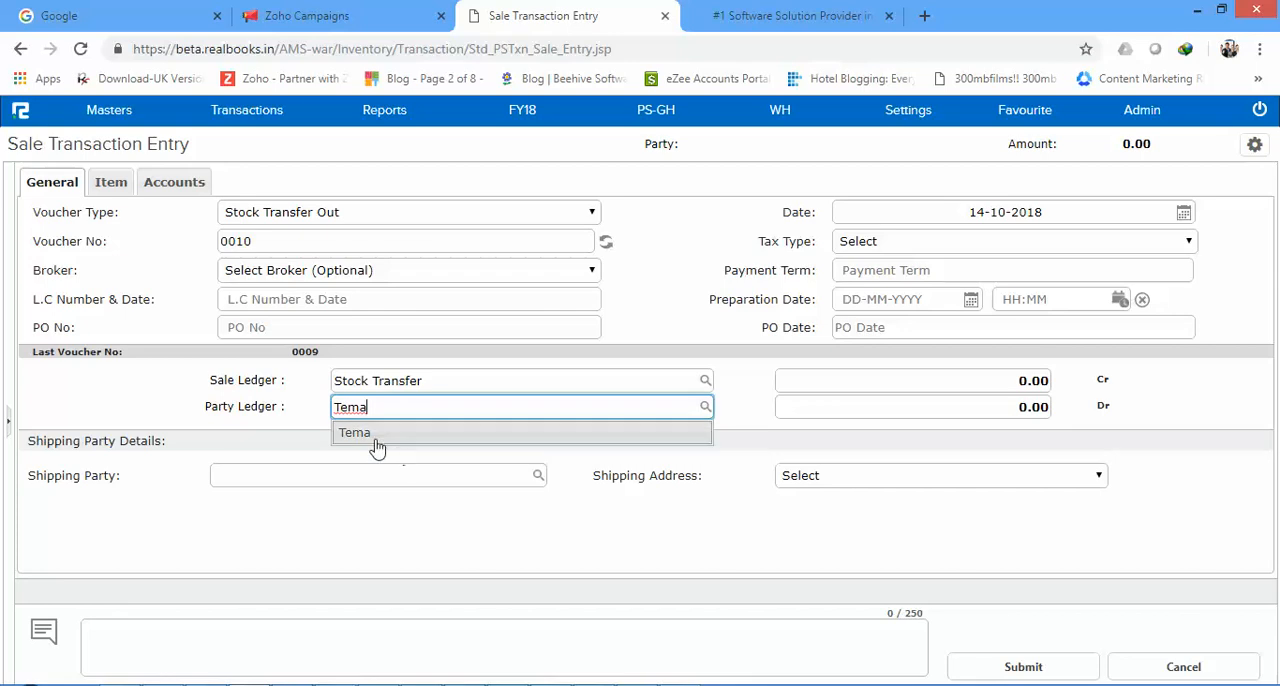
click(377, 447)
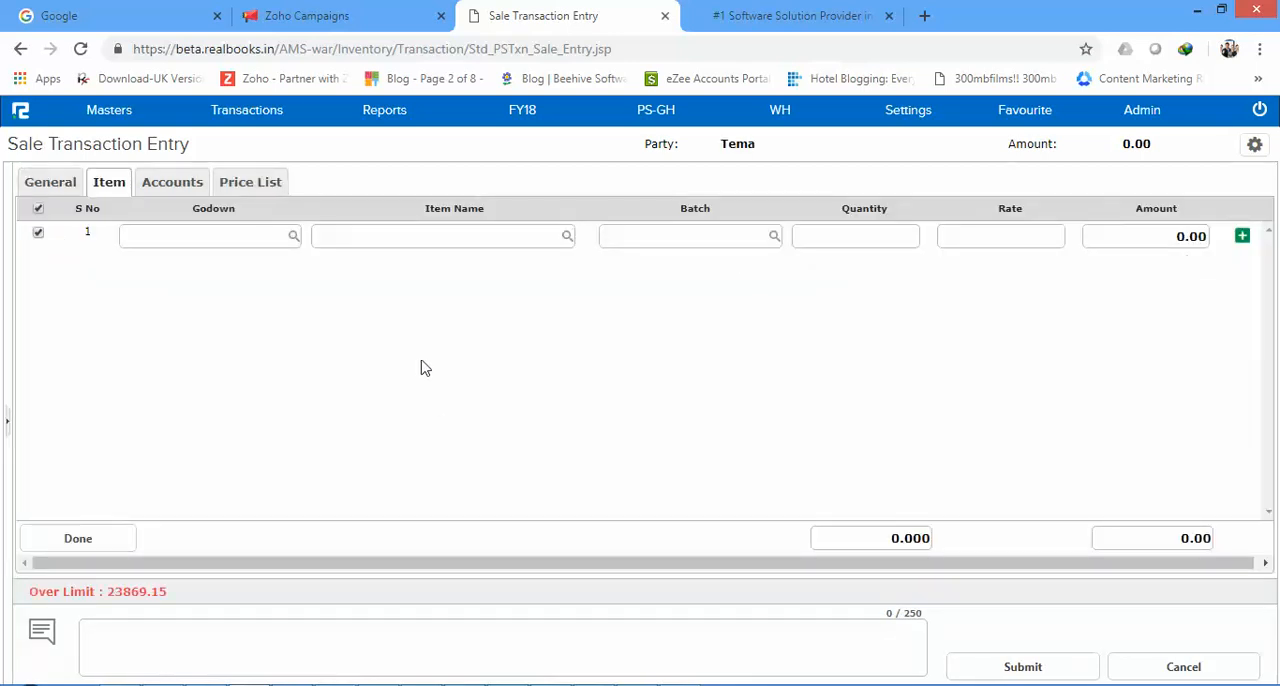
Step: Choose Warehouse as the godown for the voucher's first item line
click(165, 241)
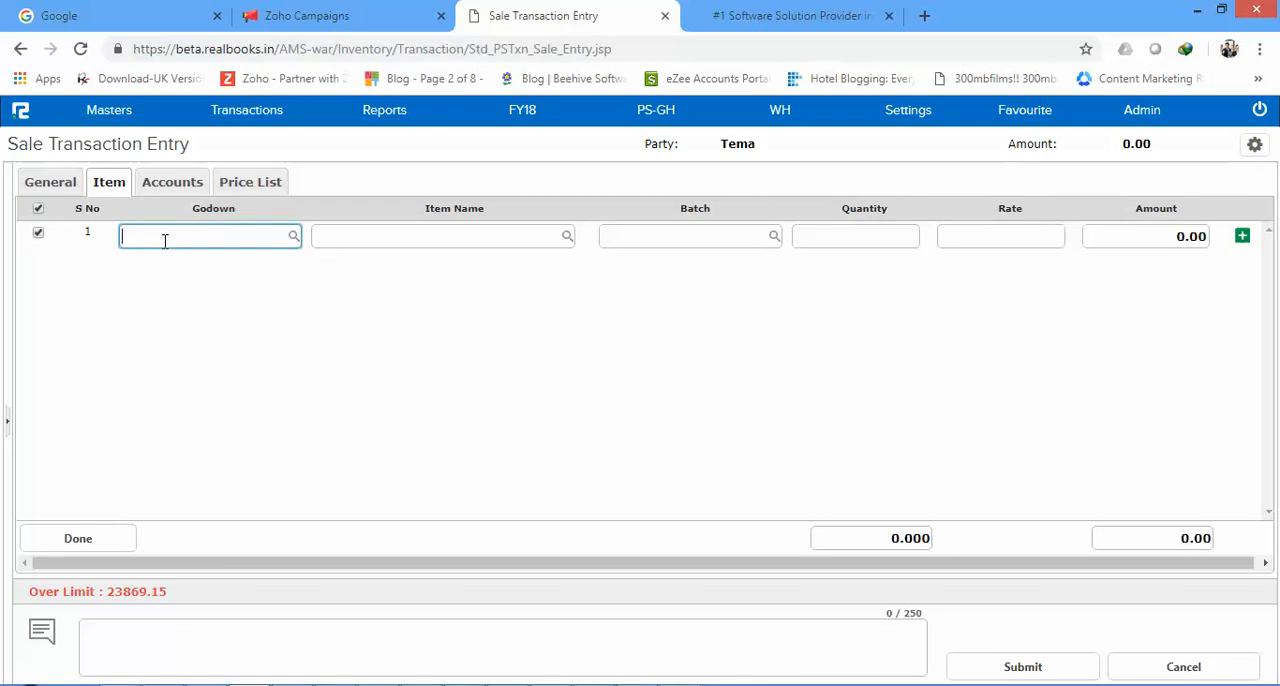
text(Ware)
click(205, 264)
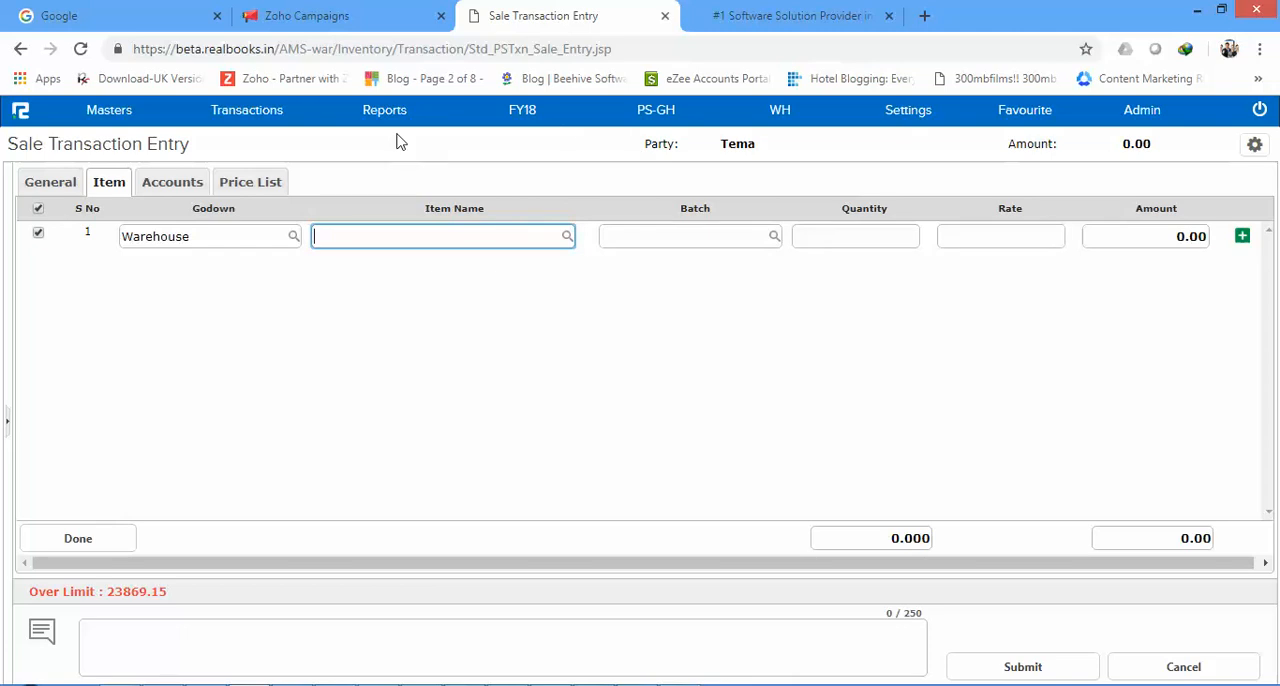
Step: Open the inventory Stock report in a separate browser tab and switch to it
click(372, 112)
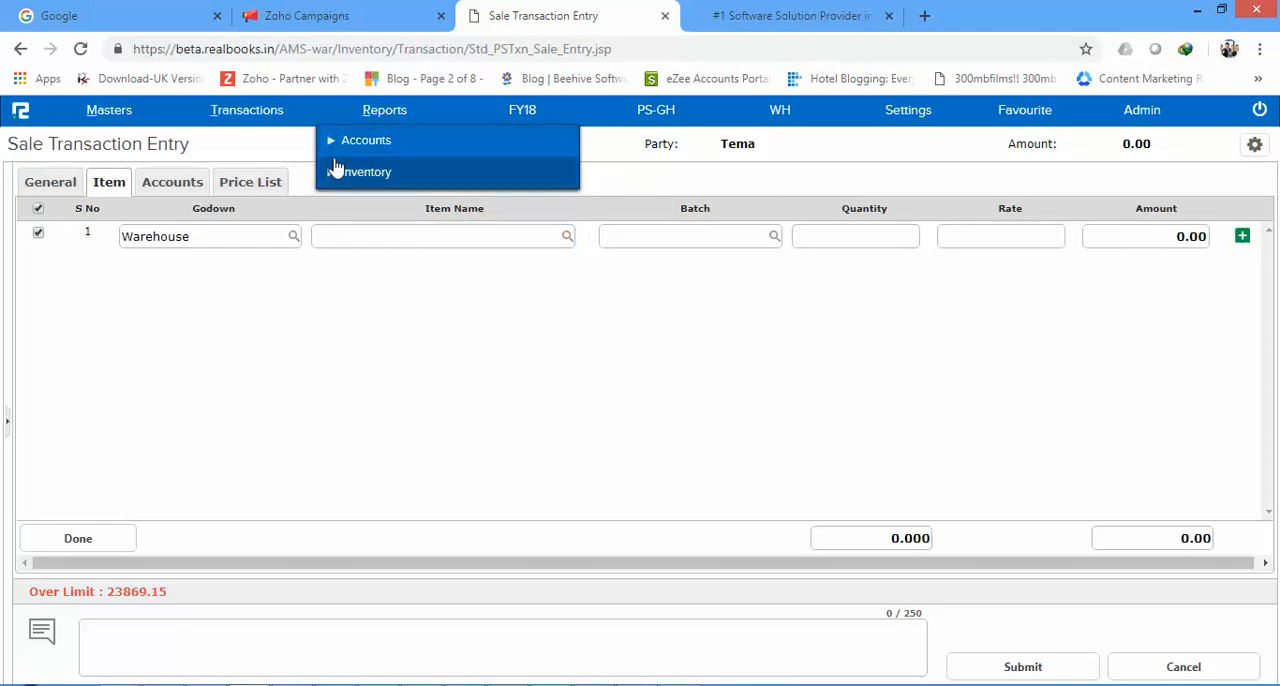
click(336, 175)
click(350, 207)
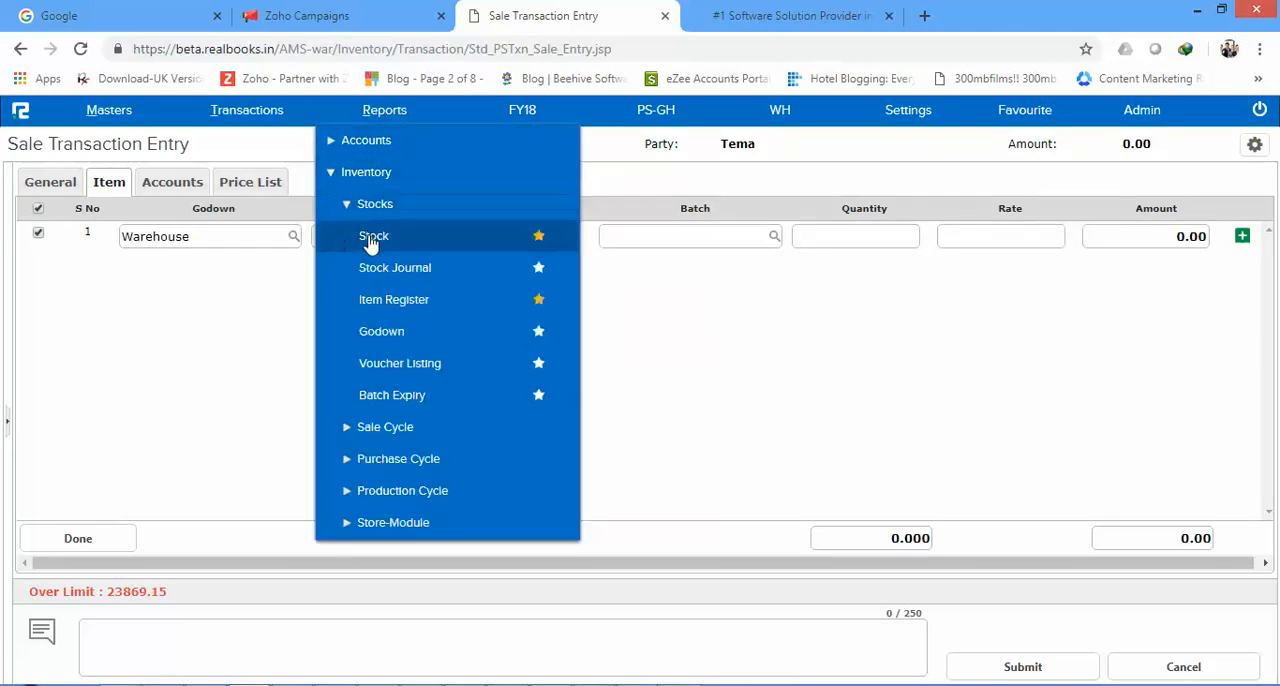
right_click(371, 240)
click(450, 251)
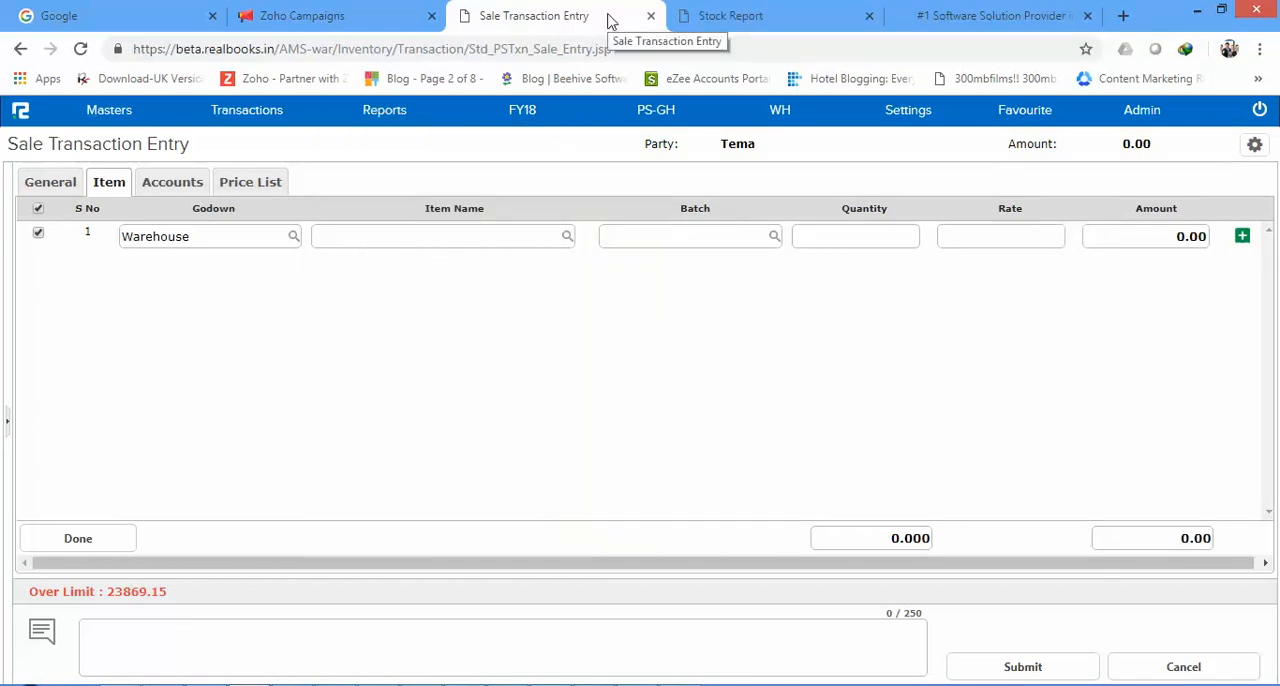
click(757, 15)
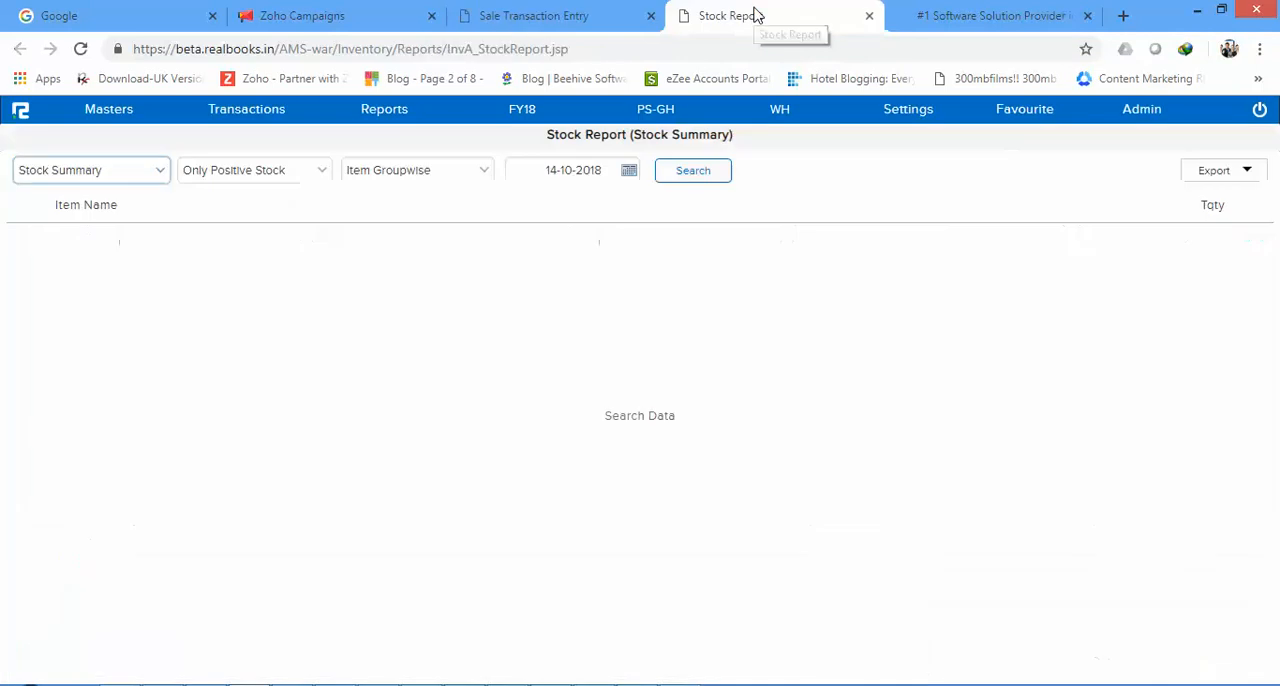
Step: Run the stock summary itemwise for only positive stock as on 14-10-2018
click(668, 172)
click(464, 178)
click(437, 208)
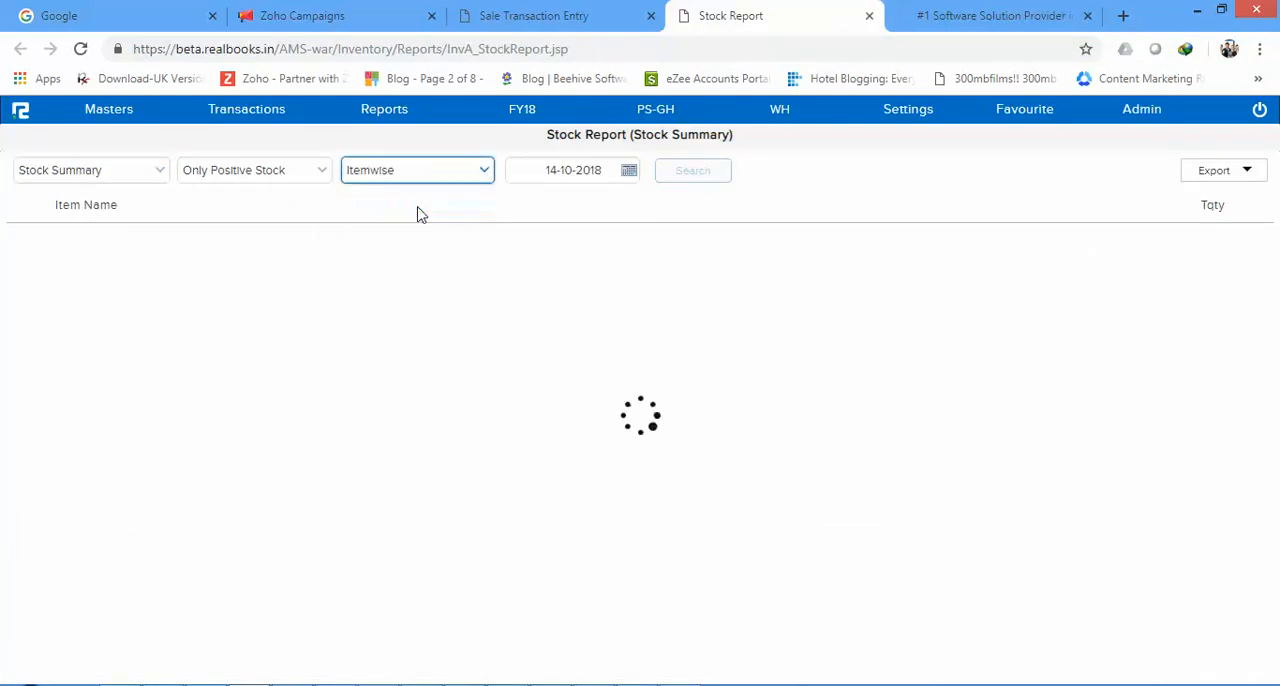
click(718, 178)
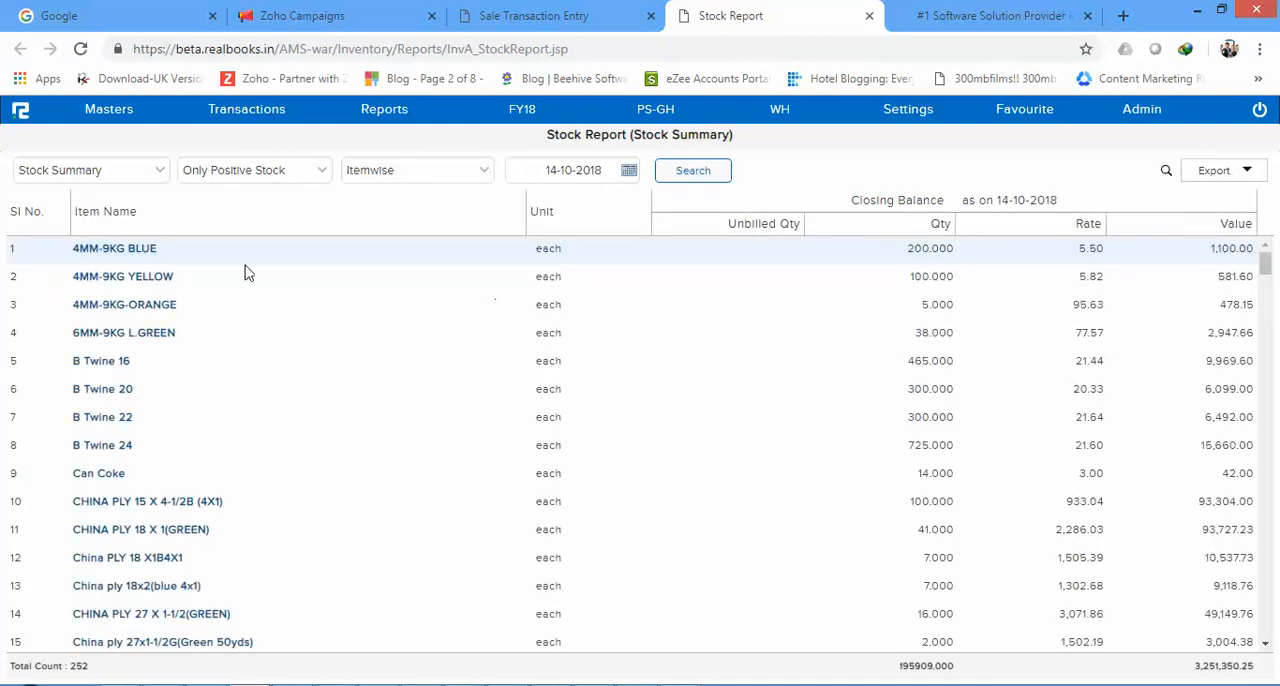
Step: Return to the sale transaction entry and enter 4MM-9KG BLUE with quantity 50 on the first item line
click(484, 14)
click(432, 237)
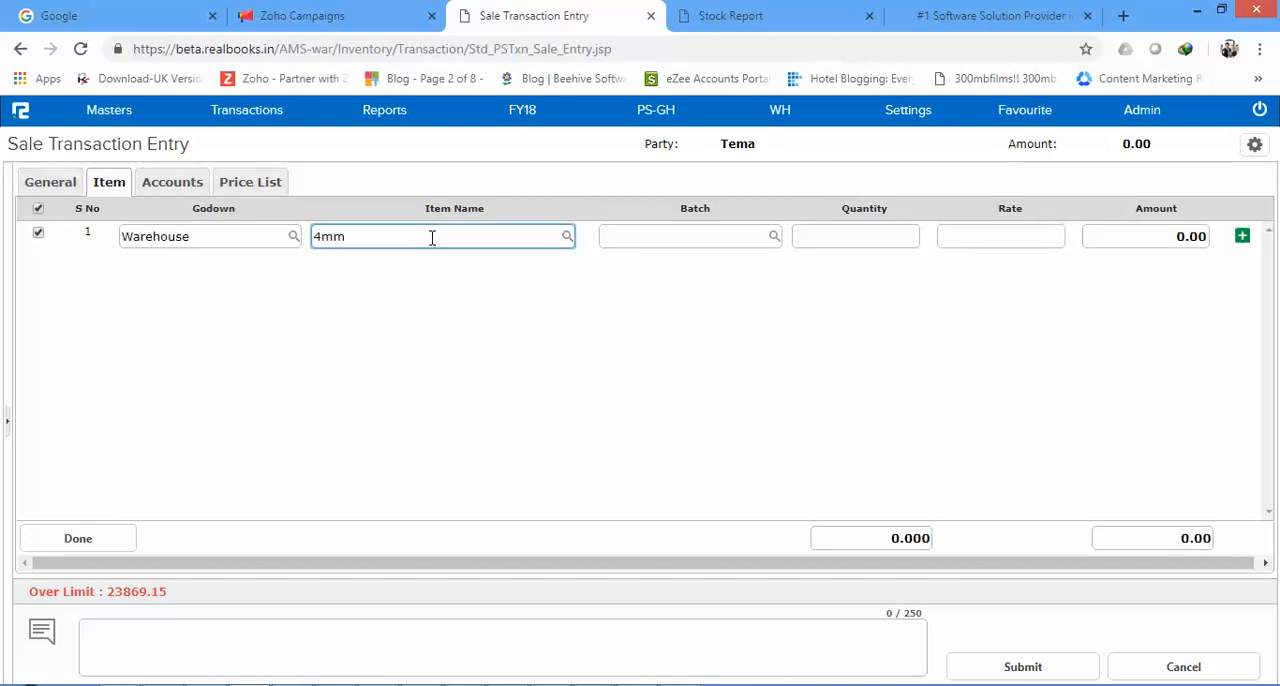
text(4mm)
click(395, 286)
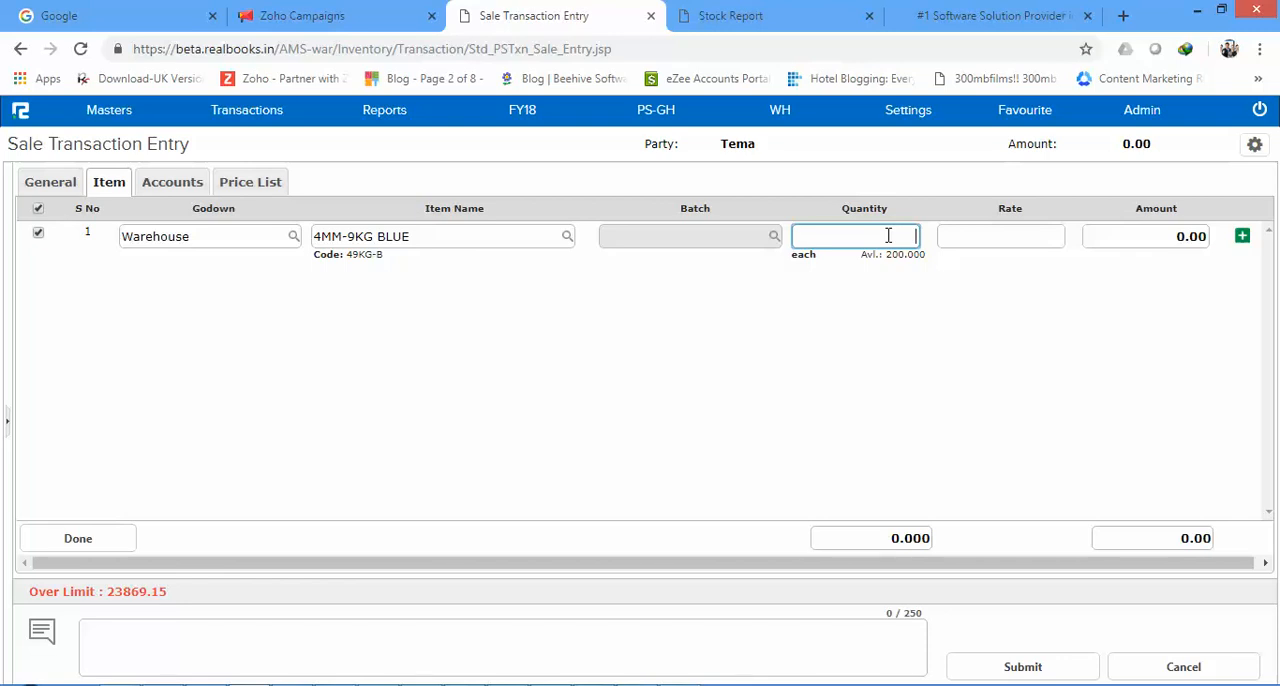
click(1013, 239)
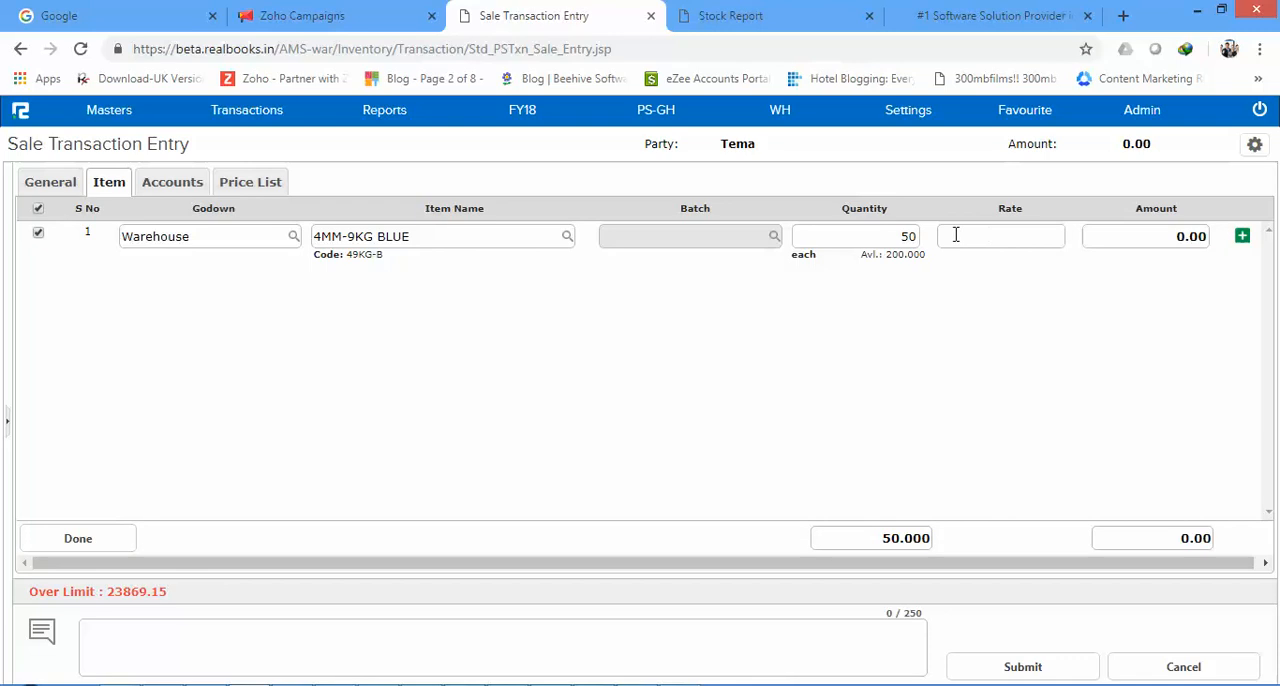
click(907, 238)
click(988, 233)
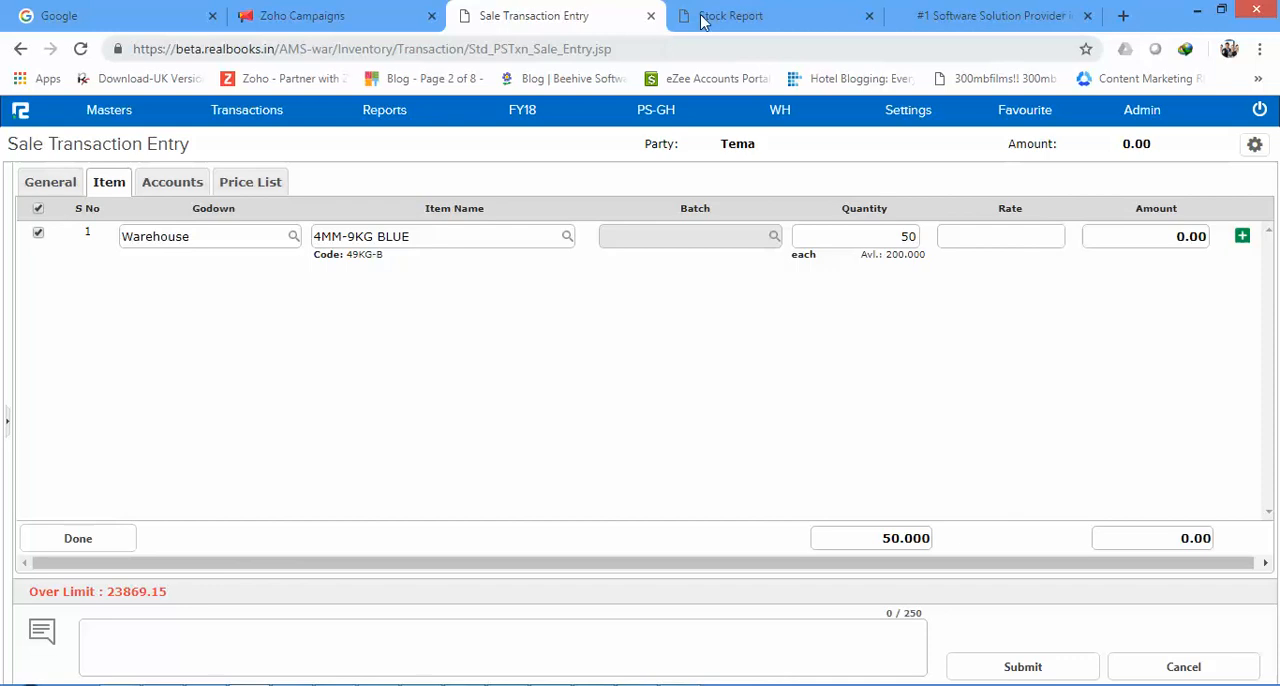
Step: Consult the stock report for another item, and replace the first line's item with B Twine 16 at quantity 50
click(746, 10)
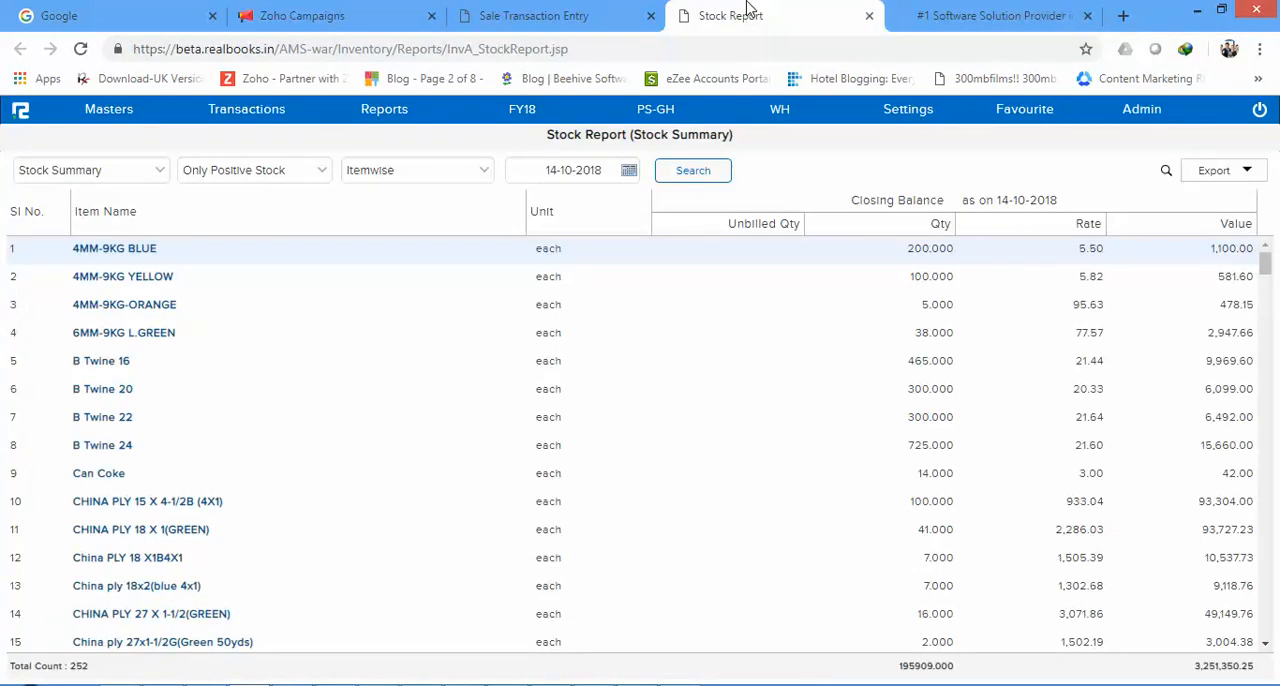
click(540, 8)
click(414, 237)
text(B)
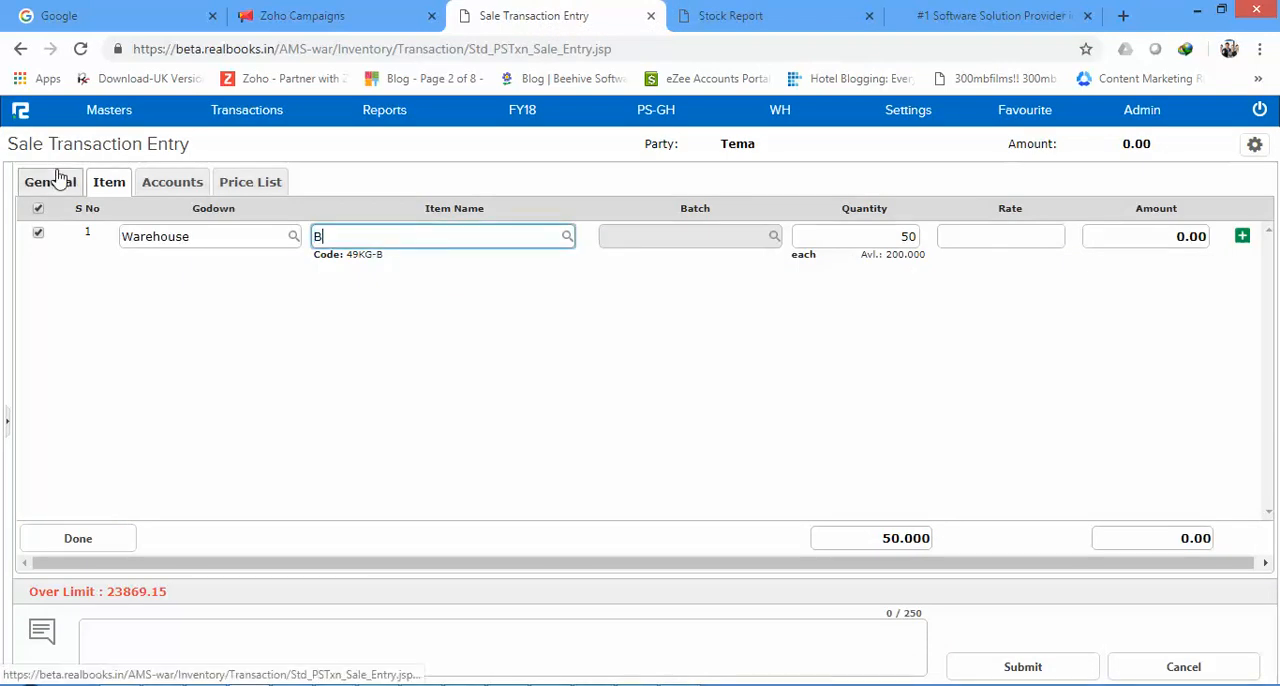
text(Twin)
click(371, 270)
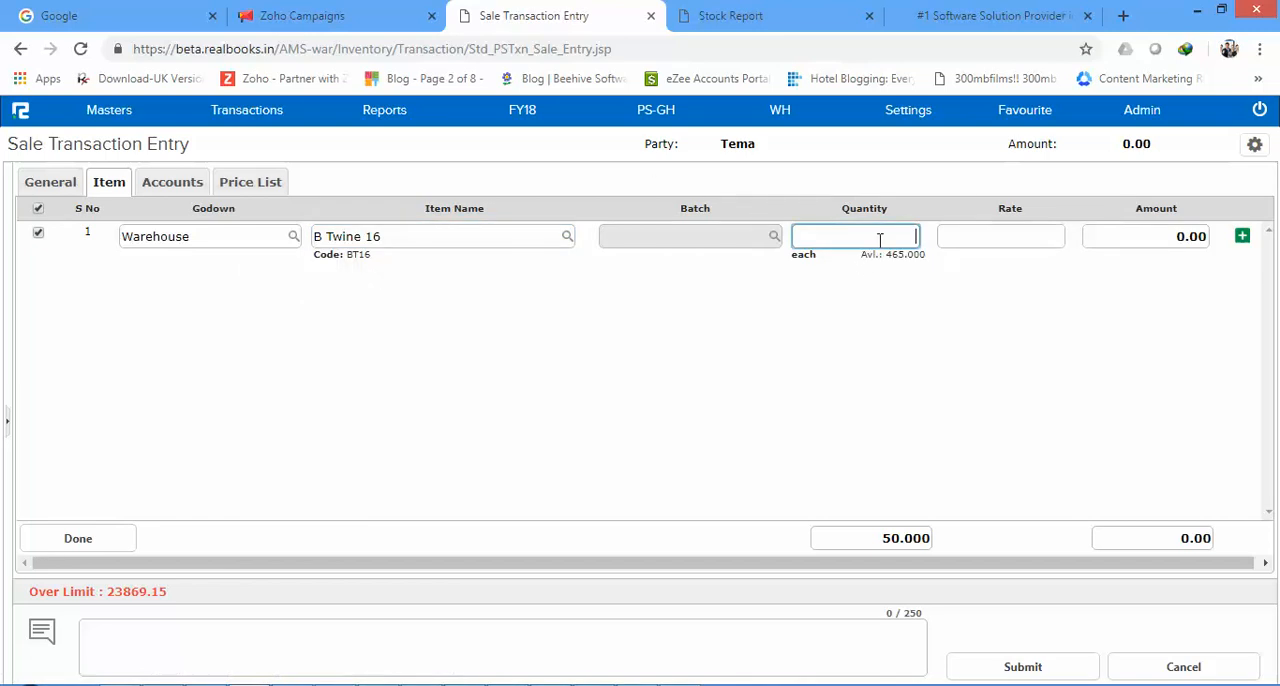
text(50)
key(Tab)
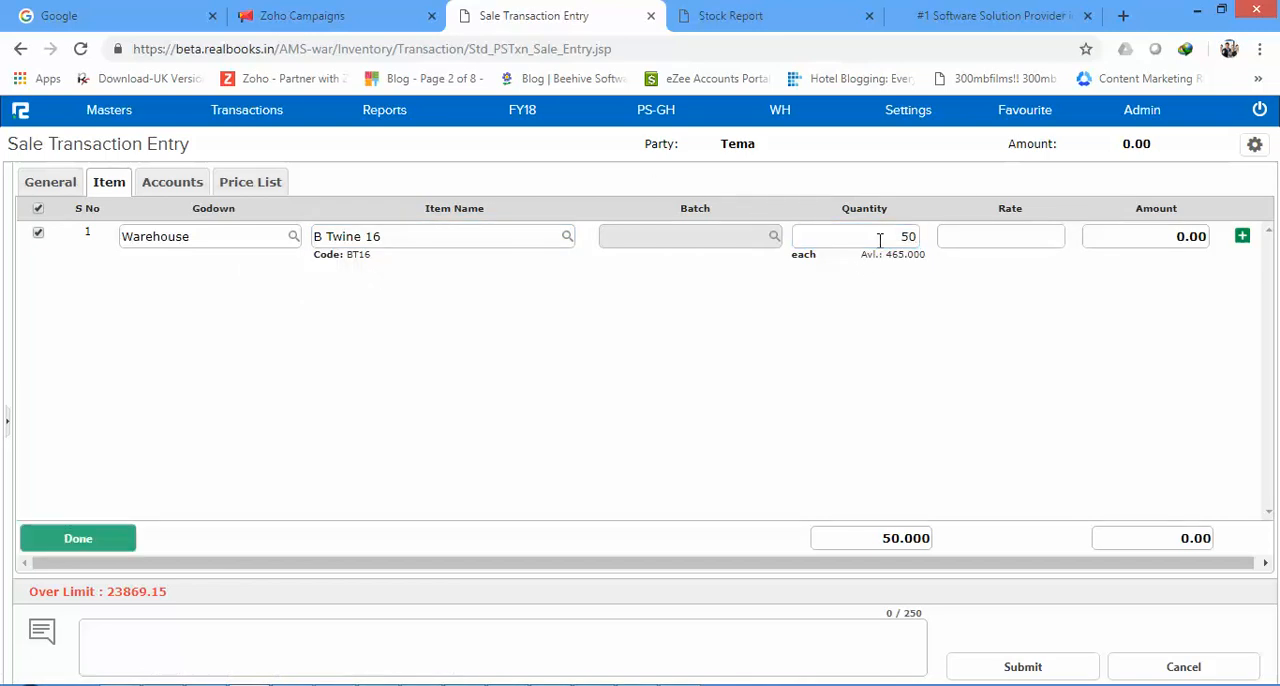
click(1016, 230)
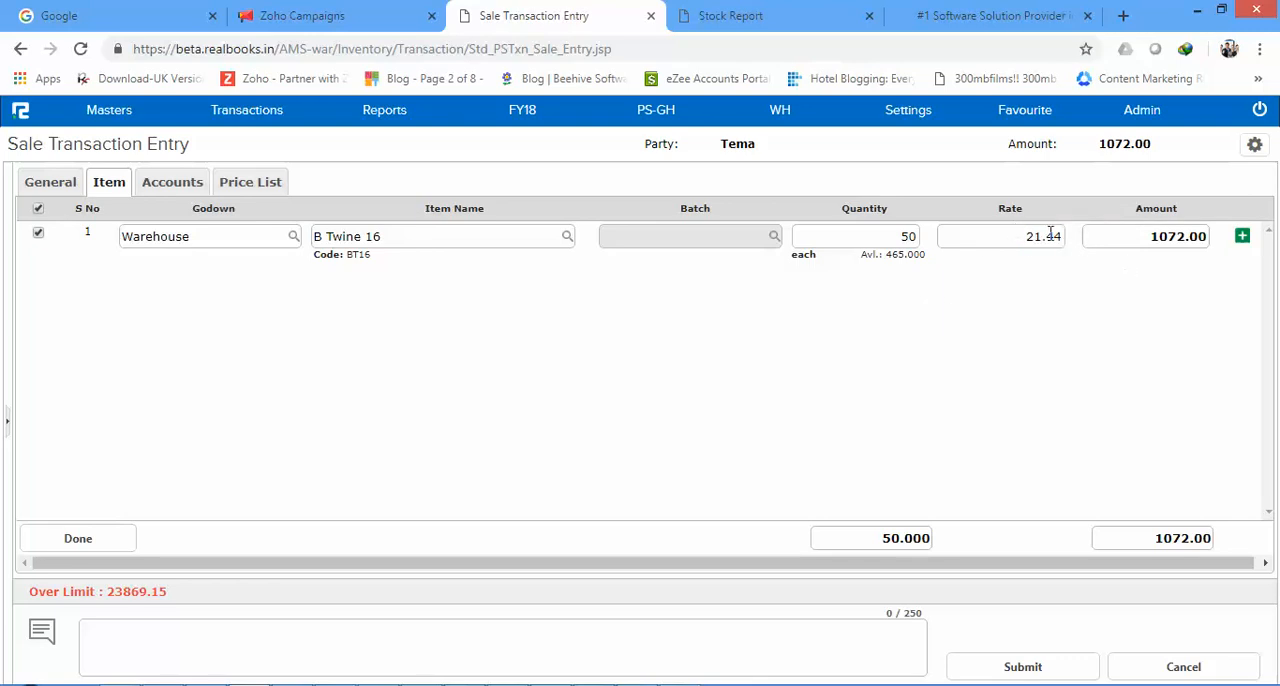
Step: Check B Twine 16's available stock in the stock report and set its voucher quantity to 65
drag(1013, 234, 1114, 230)
click(746, 24)
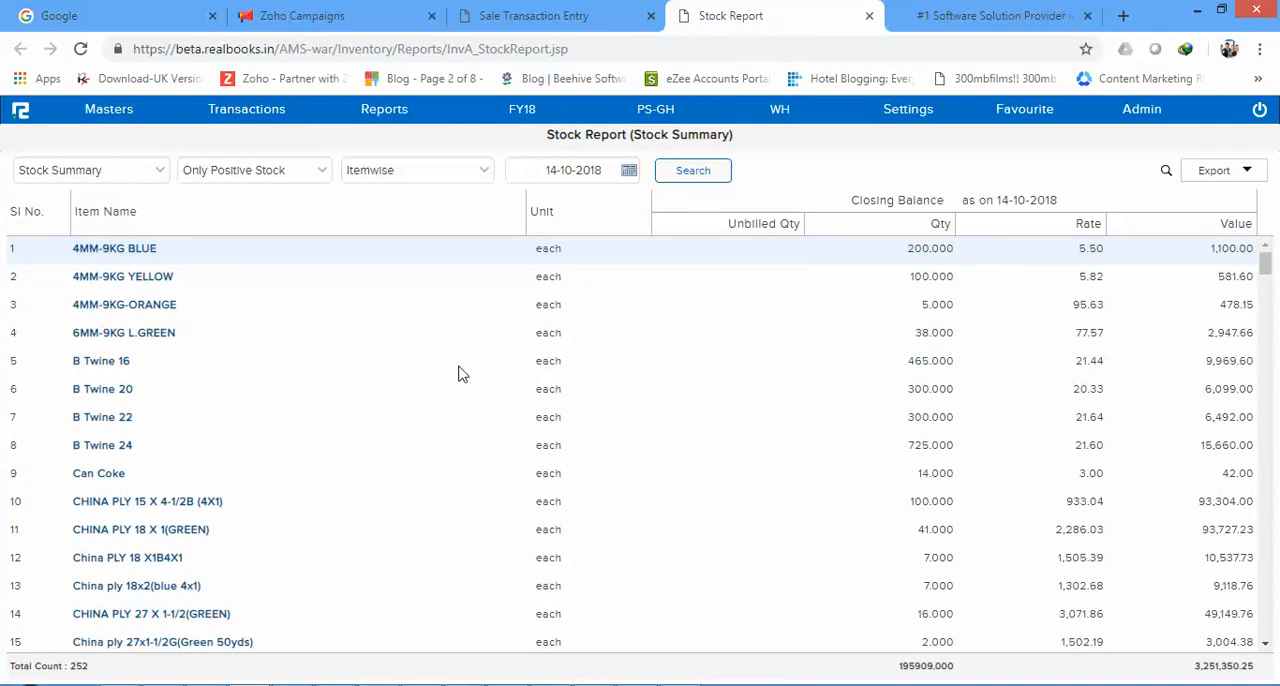
drag(904, 364, 960, 363)
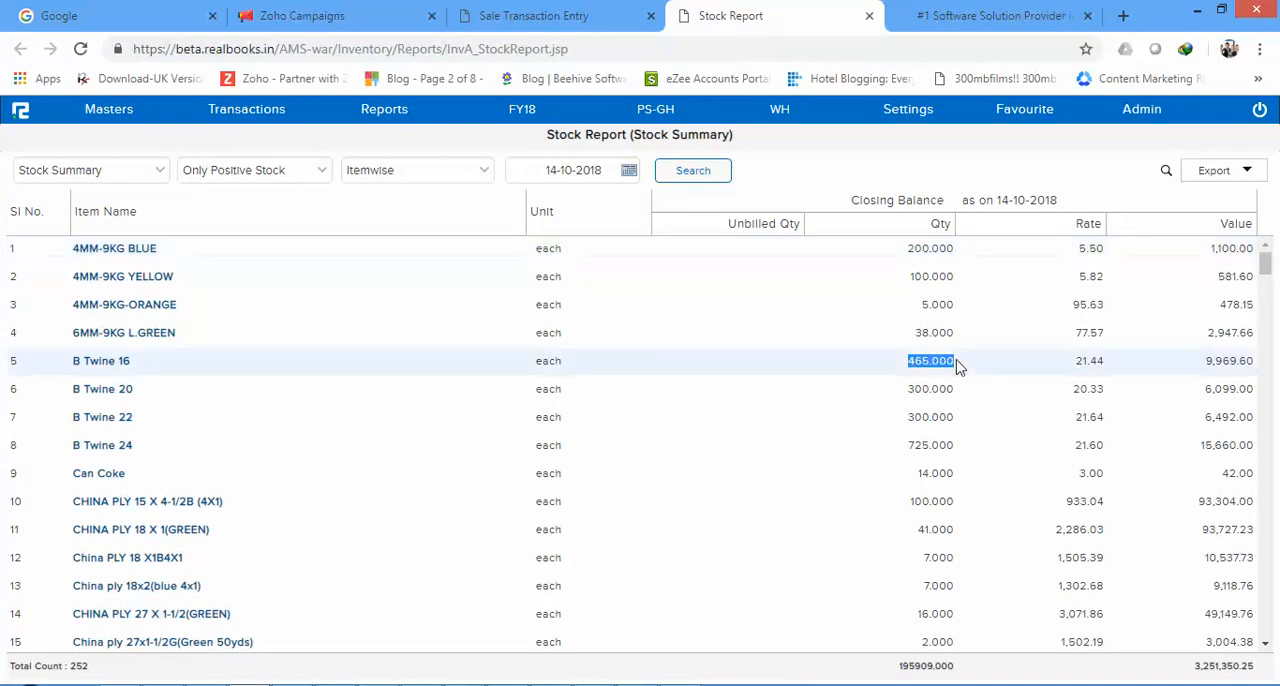
click(565, 10)
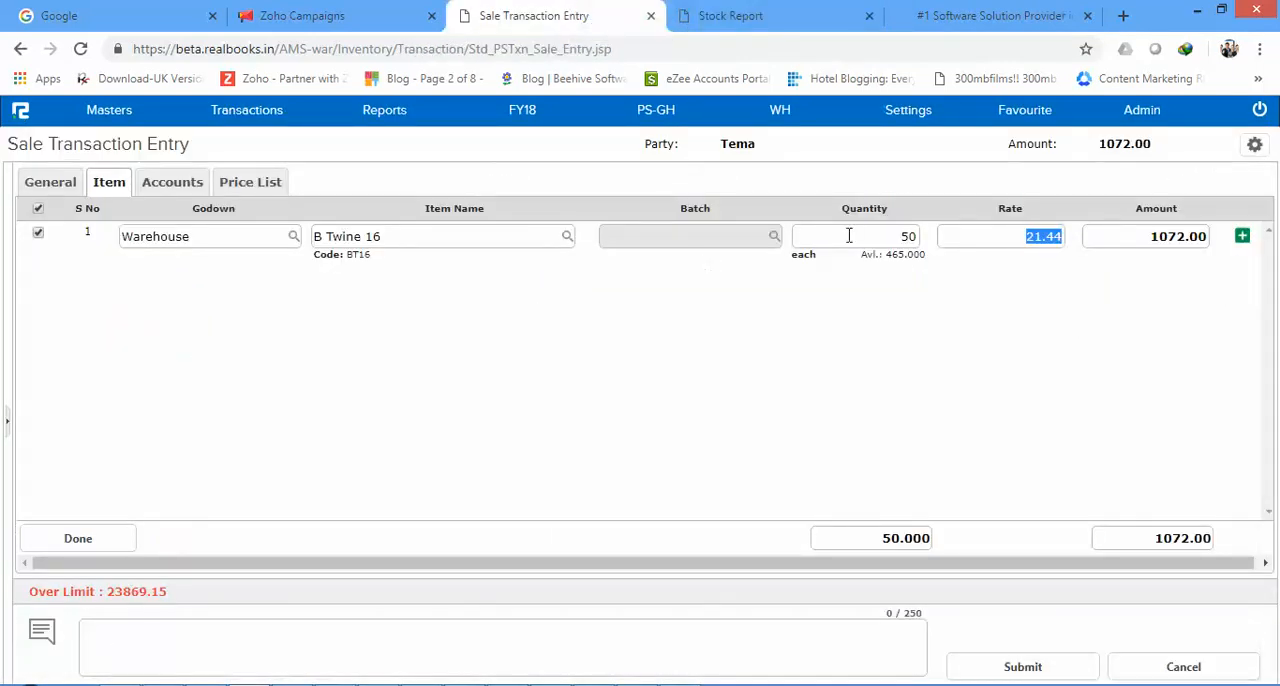
click(892, 242)
text(65)
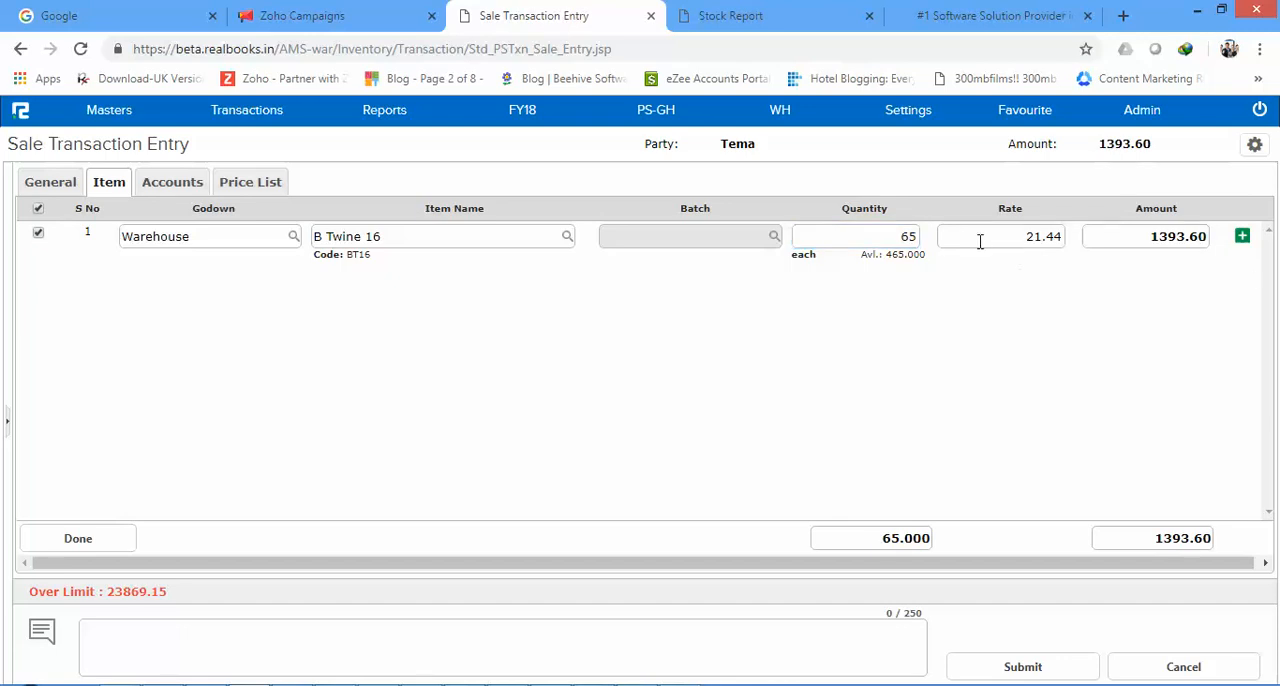
click(870, 236)
Step: Add a second Warehouse item line for B Twine 20 with quantity 100
key(Return)
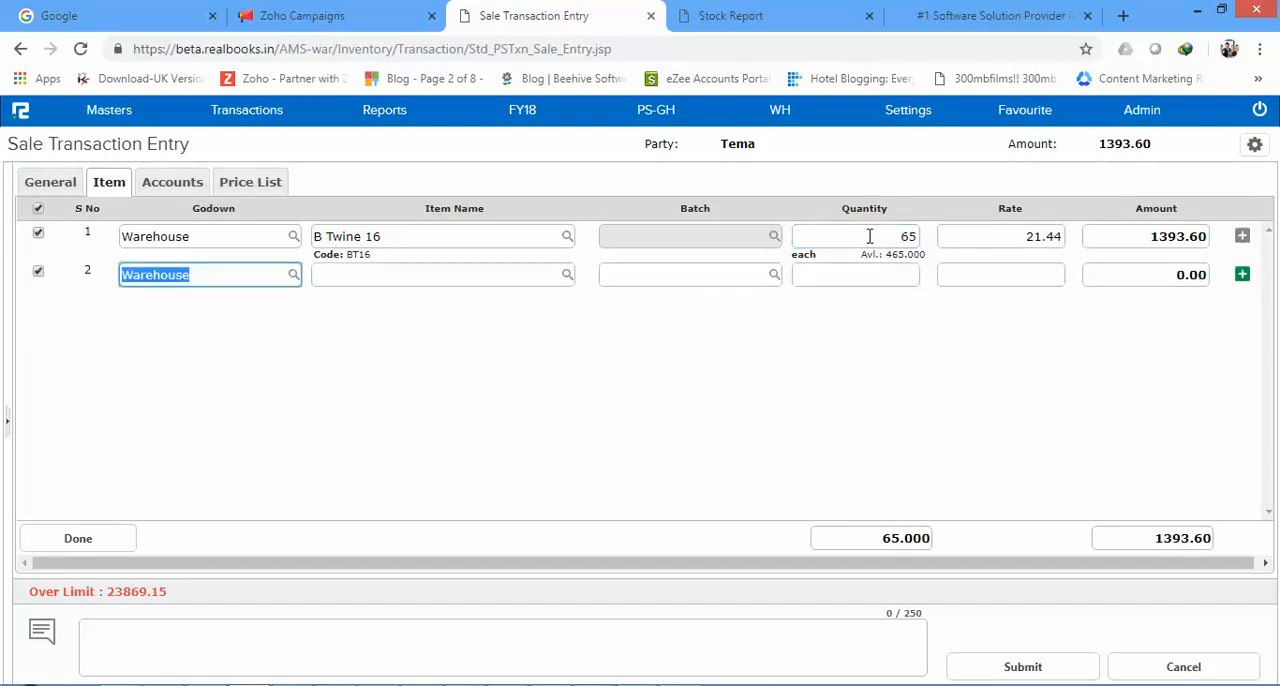
click(805, 12)
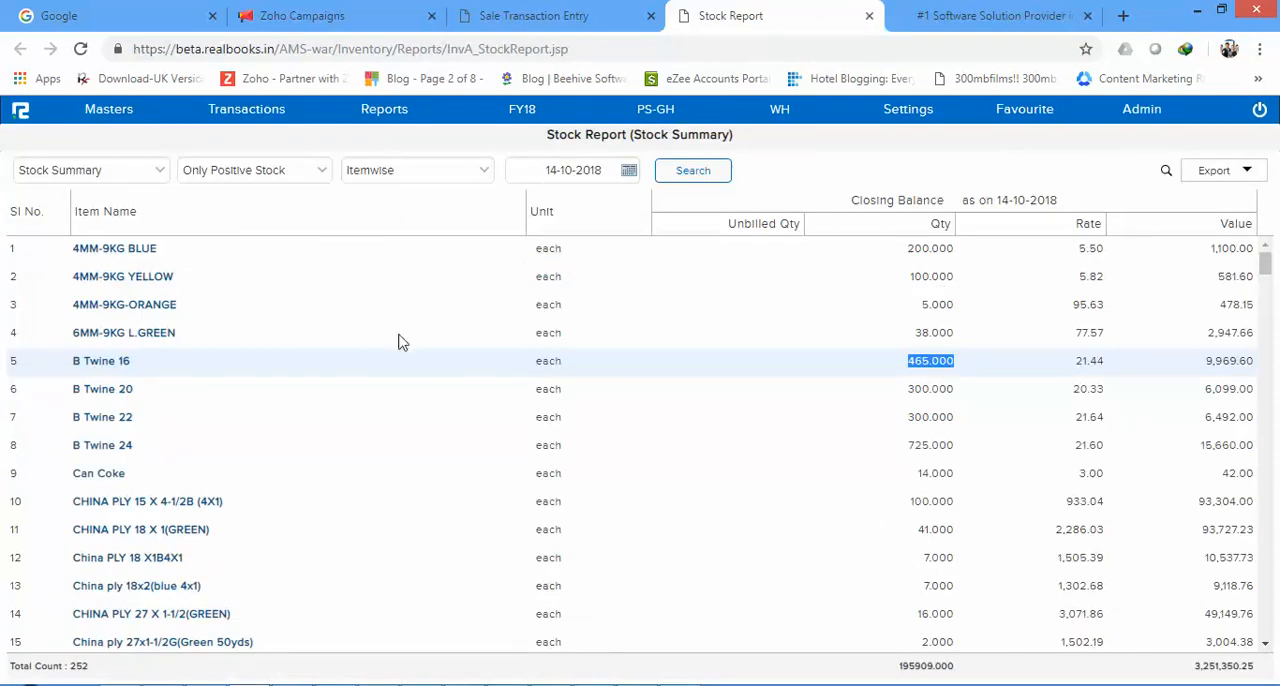
click(537, 10)
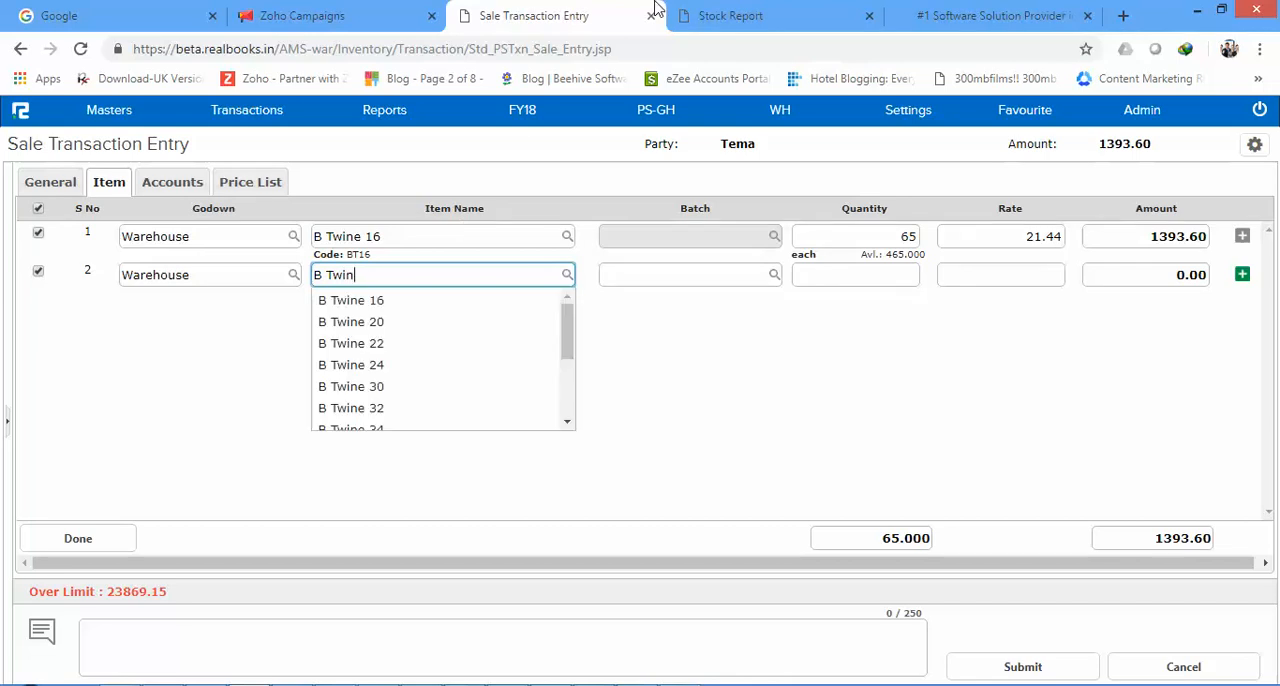
click(395, 324)
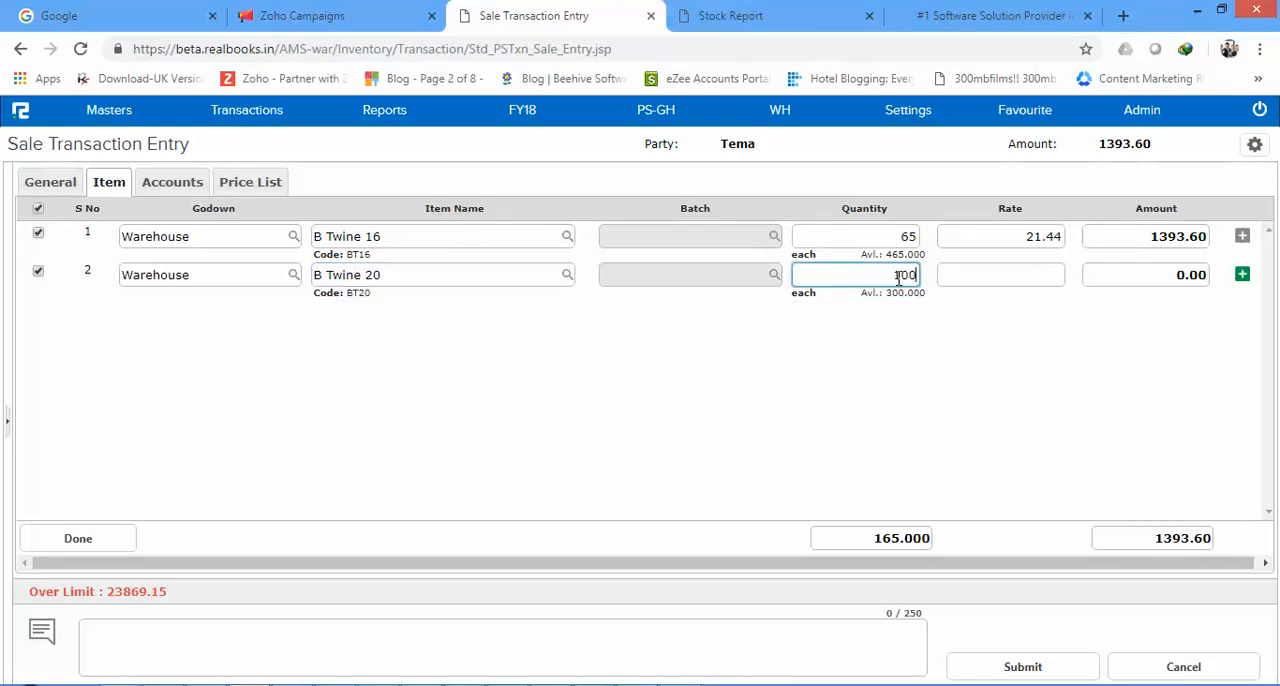
text(100)
key(Tab)
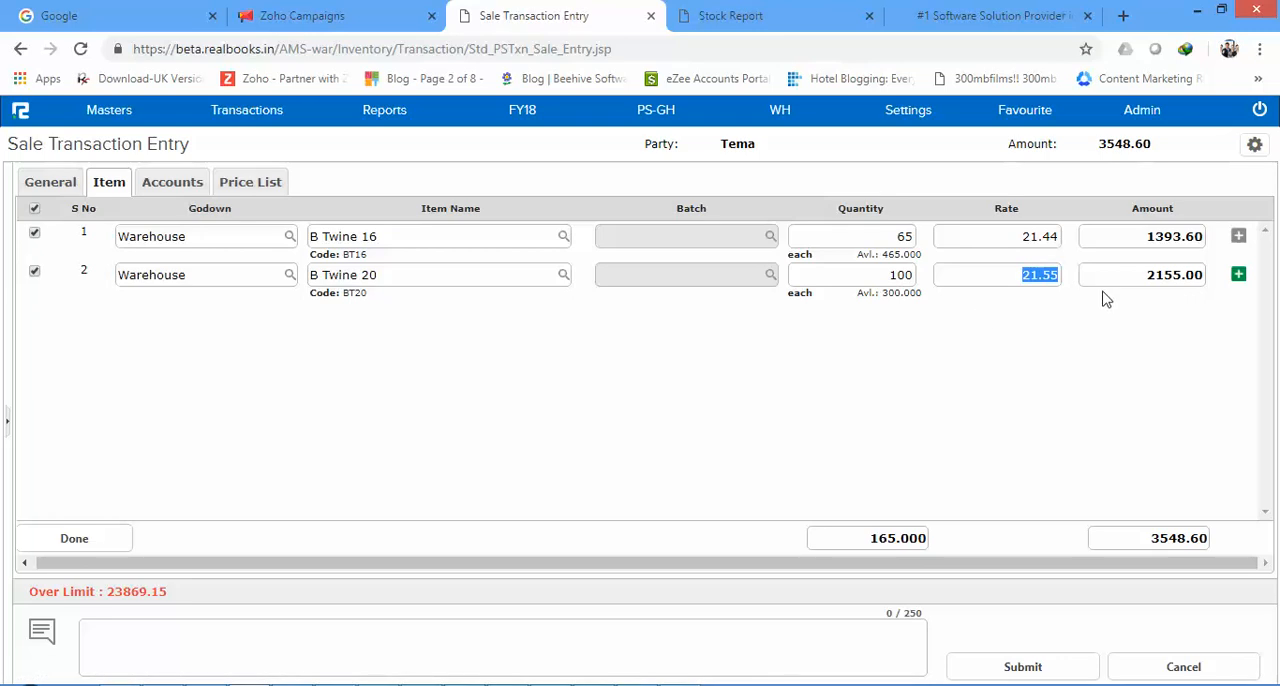
Step: Enter "Stock Transfer Out to Tema" as the voucher's narration
click(499, 626)
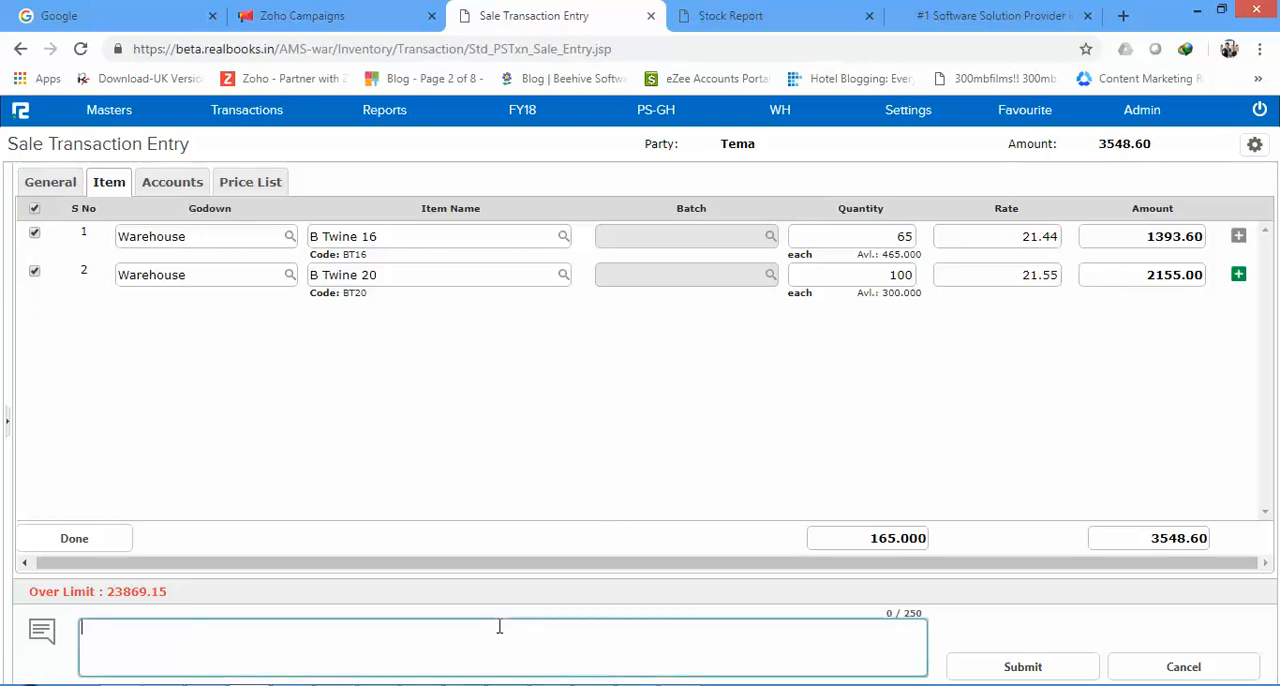
text(Stock Transfer)
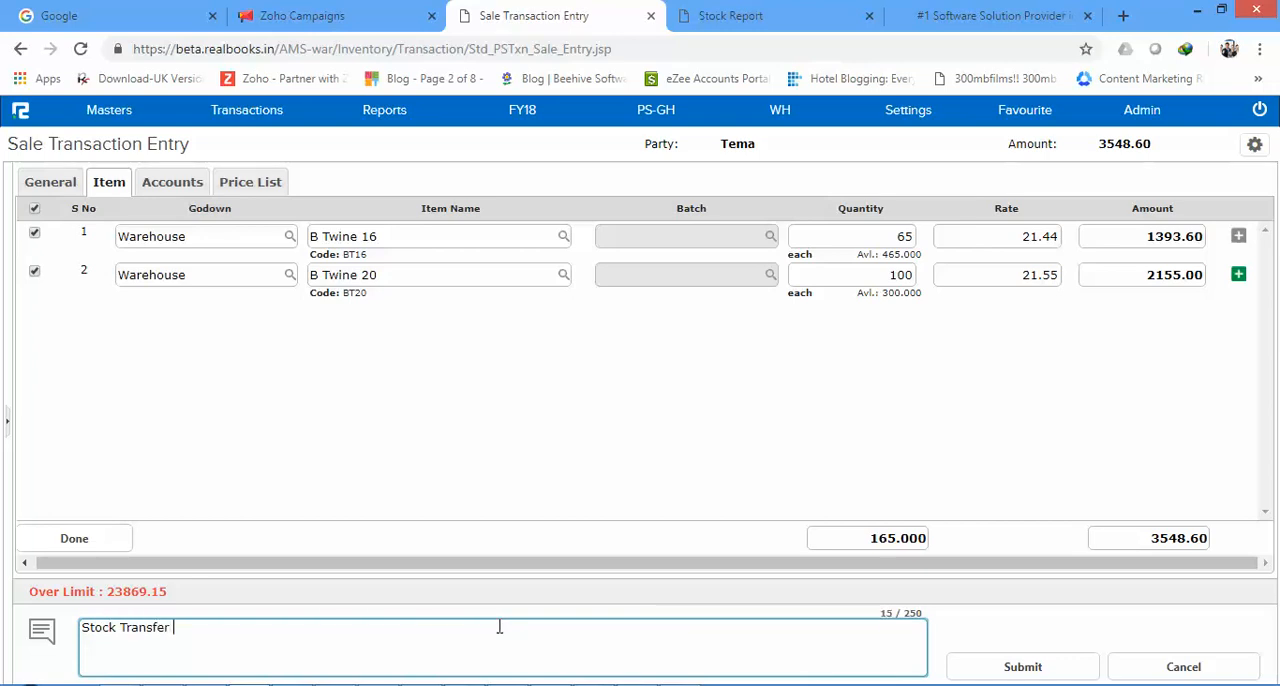
text( to Tema)
click(175, 627)
text(Out to Tema)
Step: Examine the voucher's optional settings, including notes and item search, and its Stock Transfer price list
click(1254, 144)
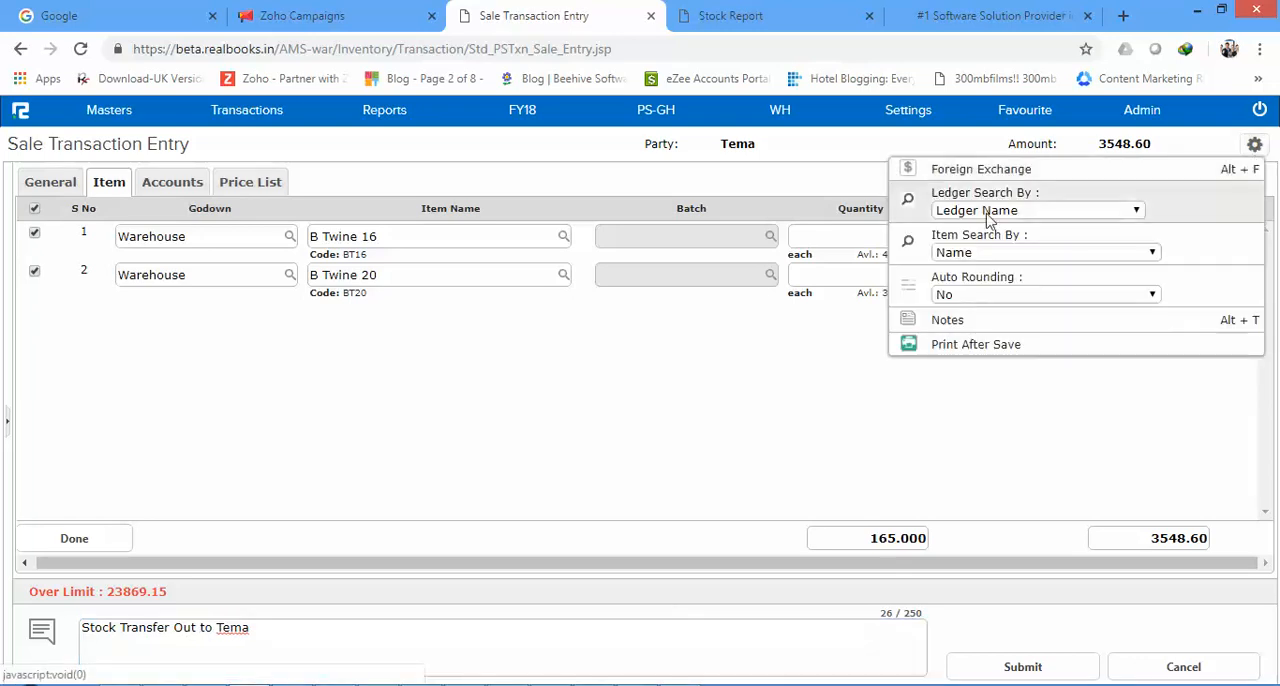
click(912, 320)
click(617, 359)
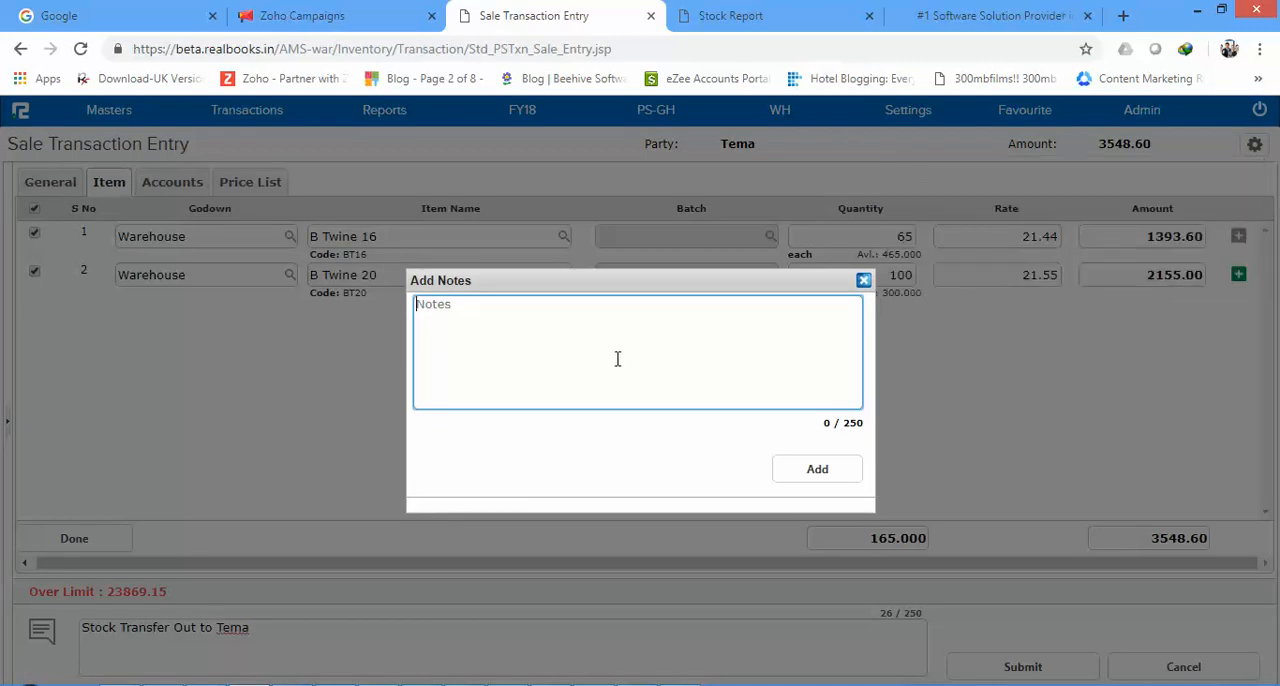
click(863, 280)
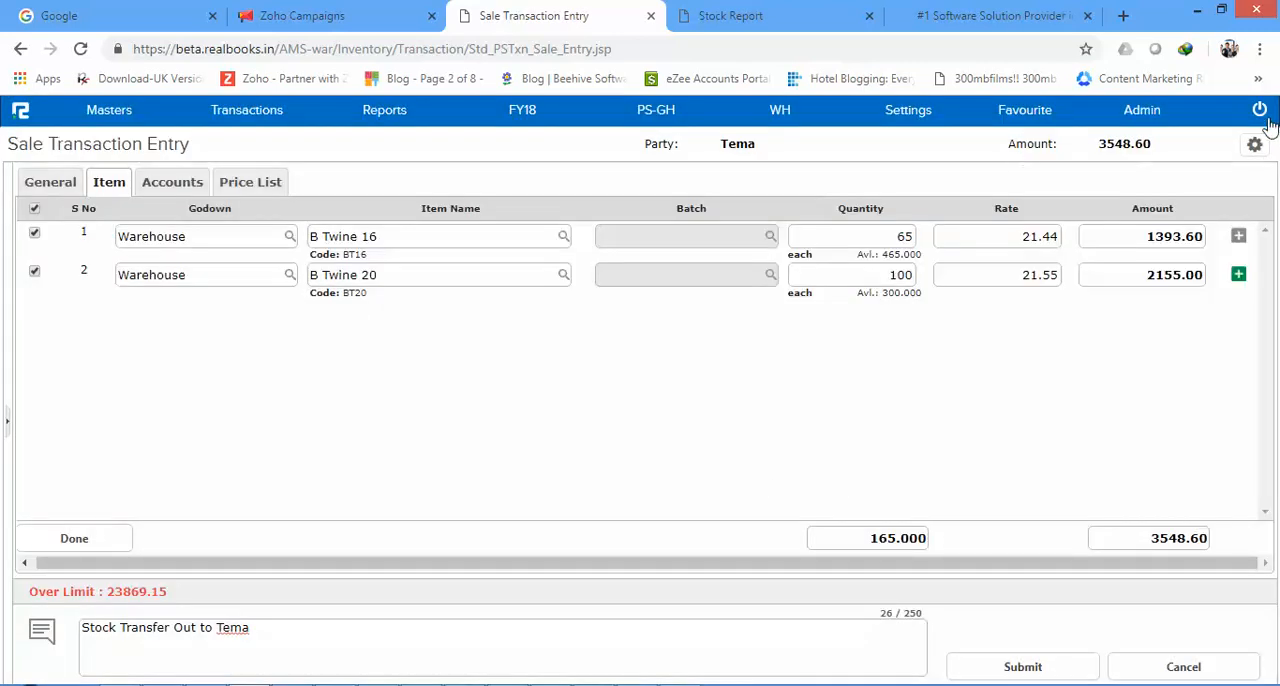
click(1256, 145)
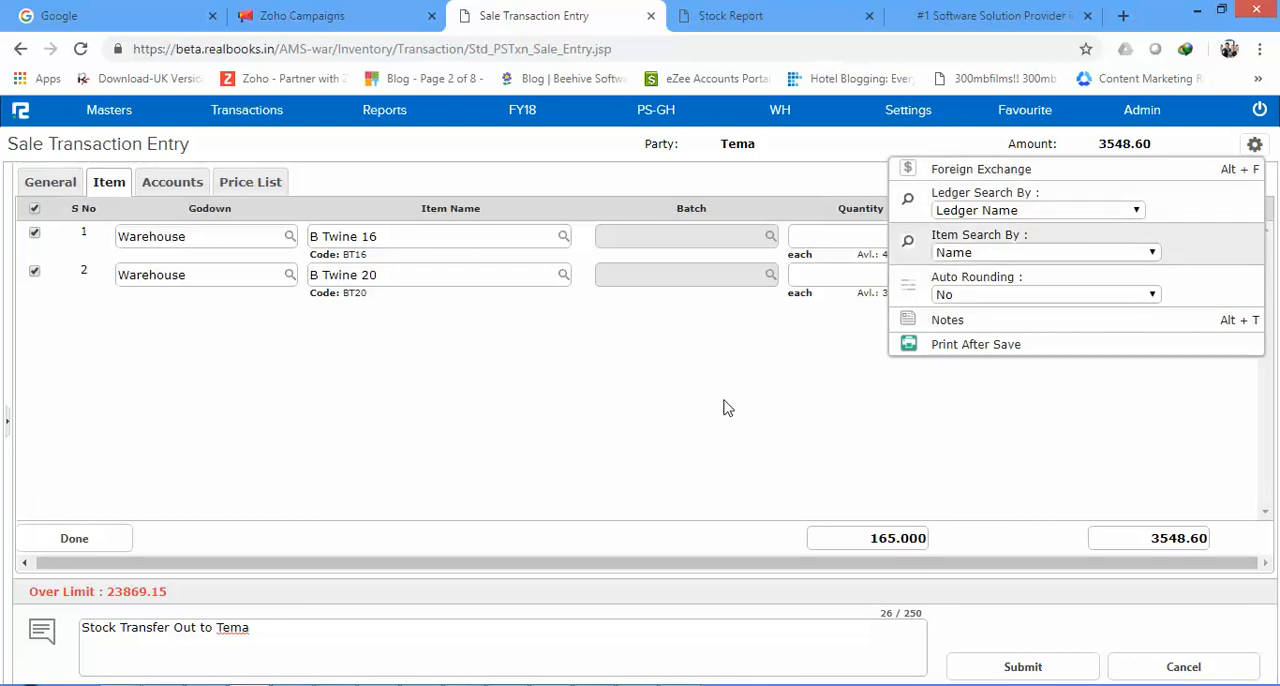
click(995, 256)
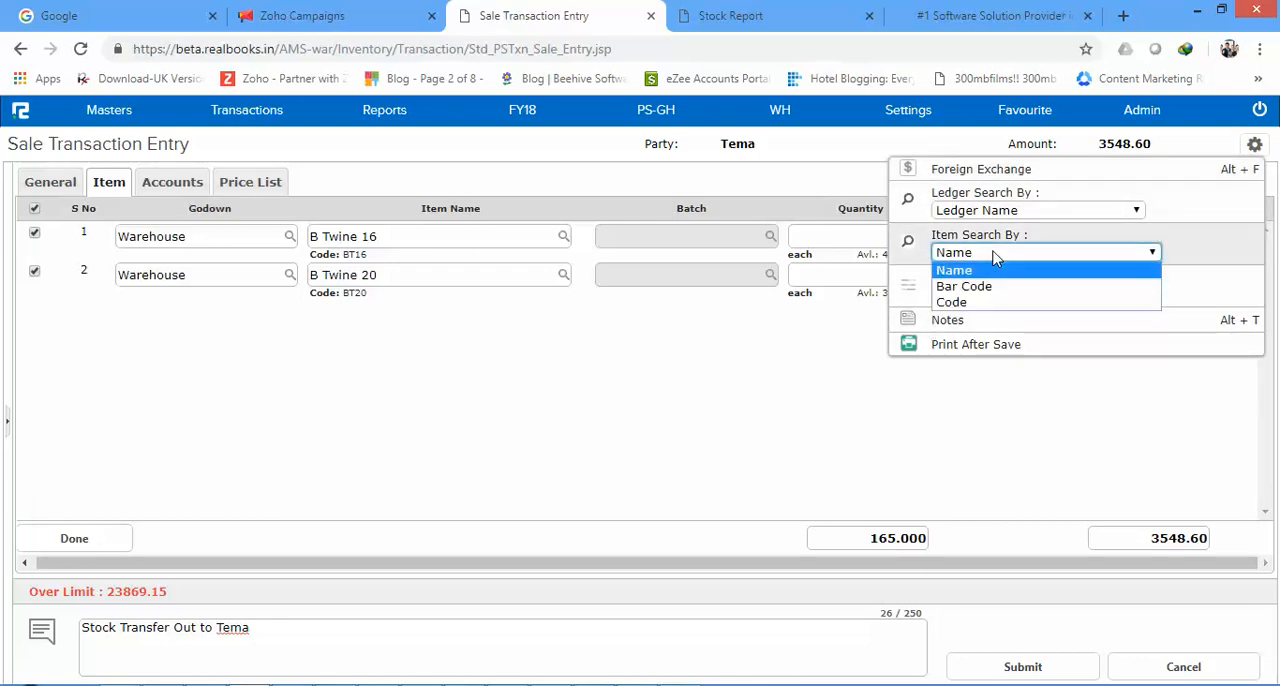
click(995, 256)
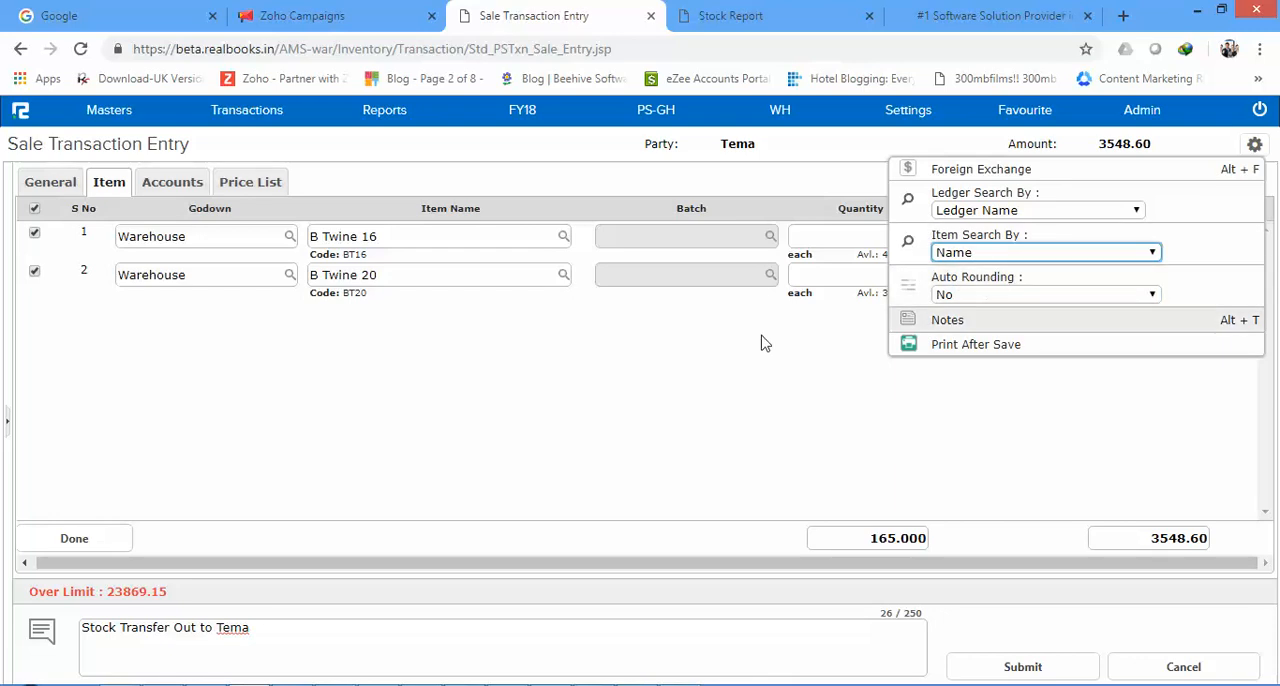
click(705, 362)
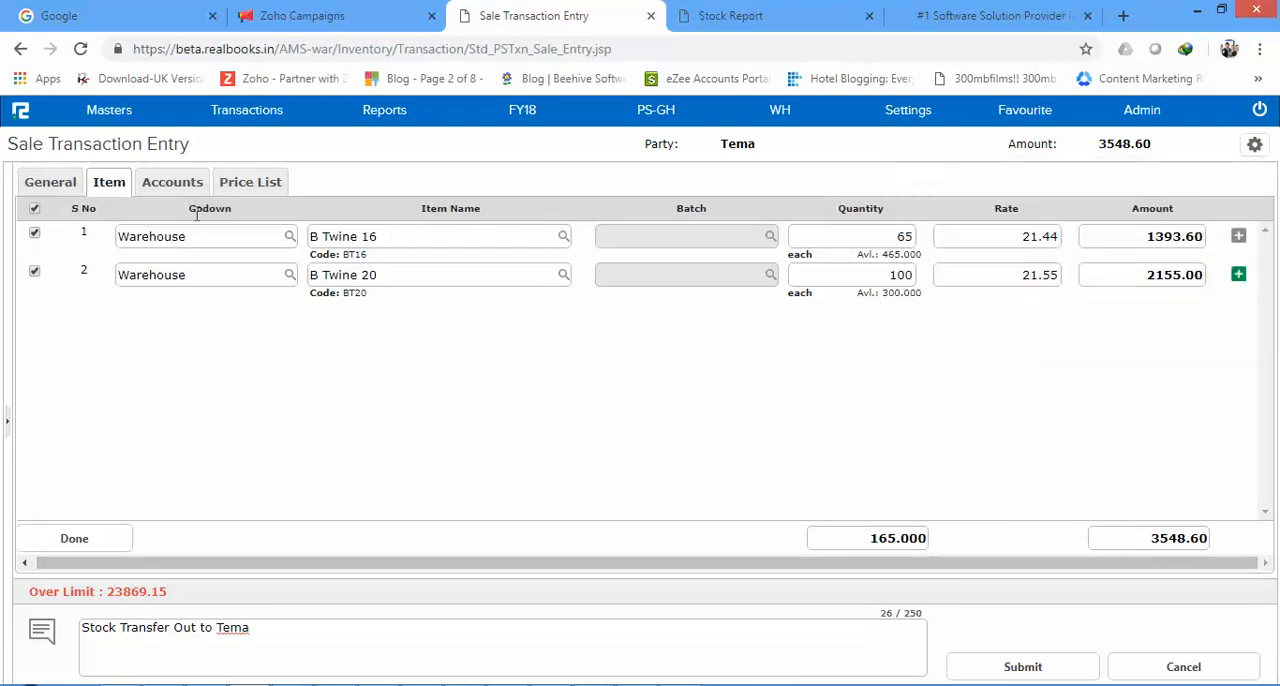
click(230, 184)
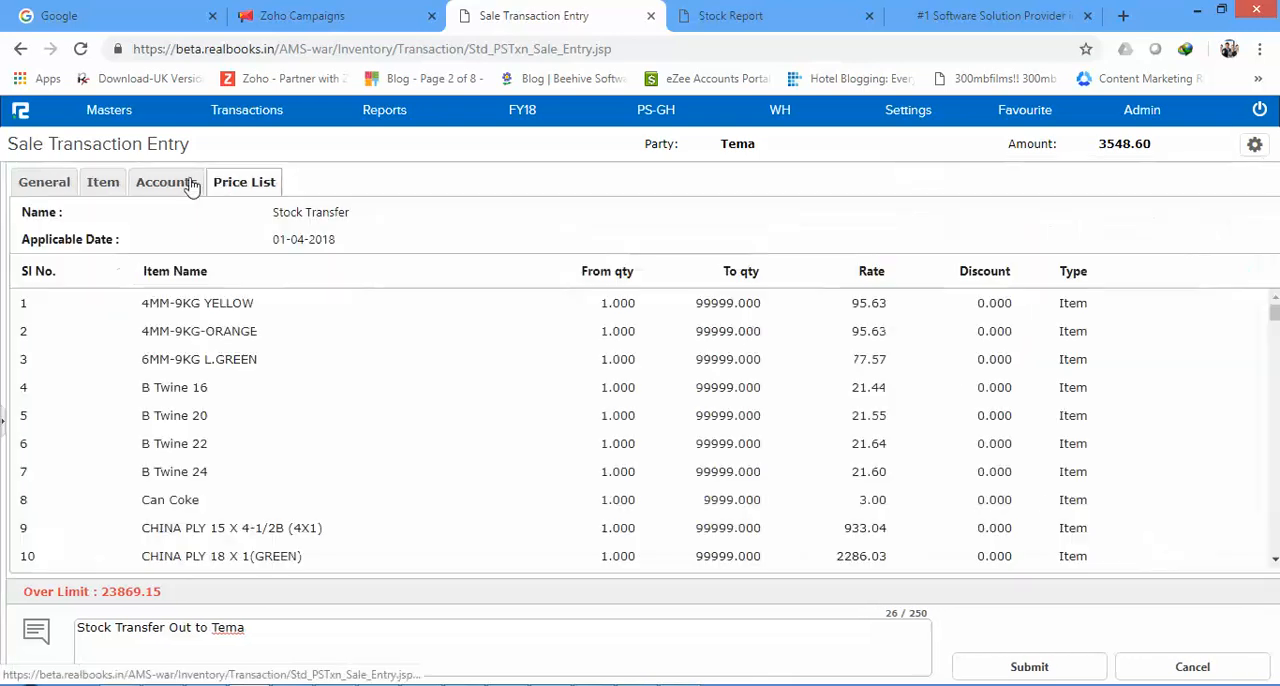
click(101, 184)
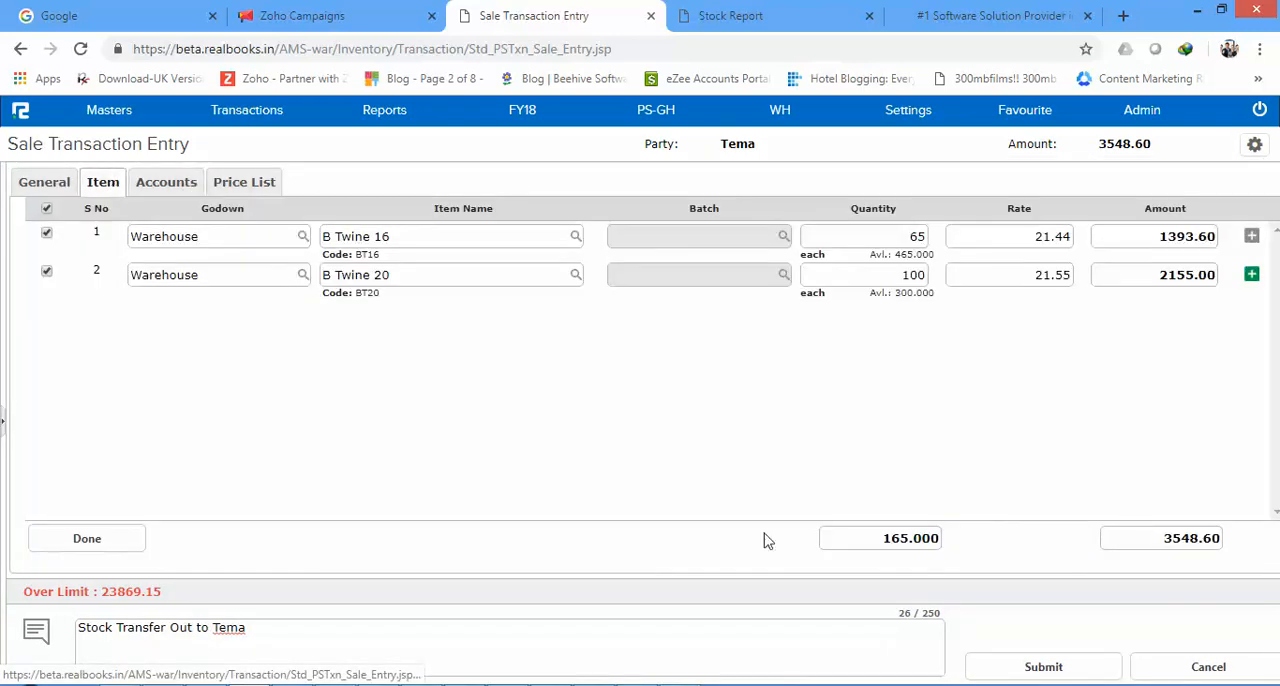
Step: Submit the stock transfer voucher and close the custom invoice print window without printing
click(1062, 662)
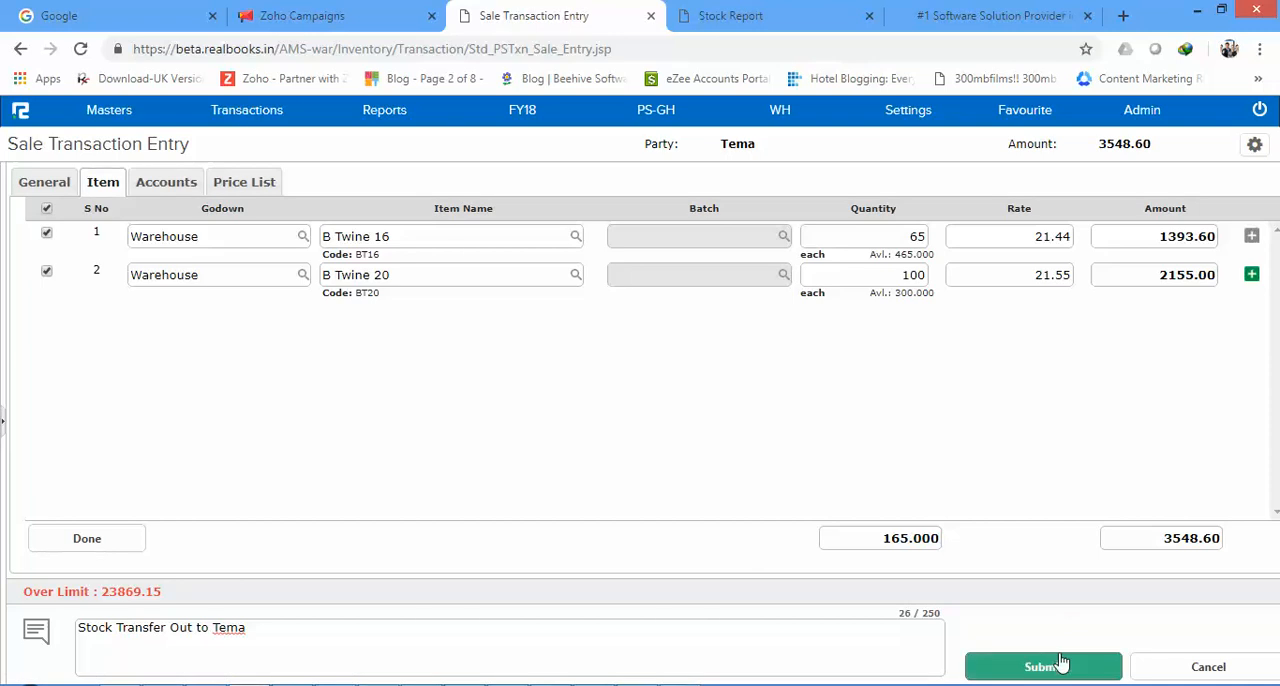
click(1062, 662)
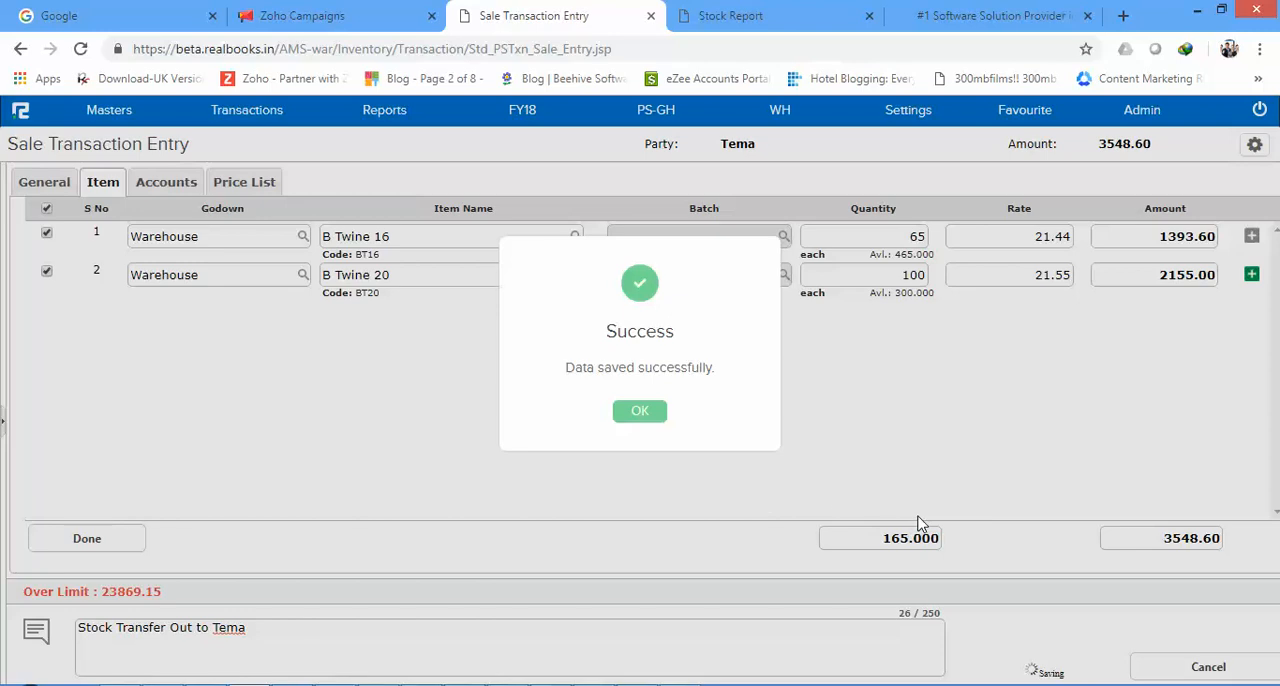
click(640, 418)
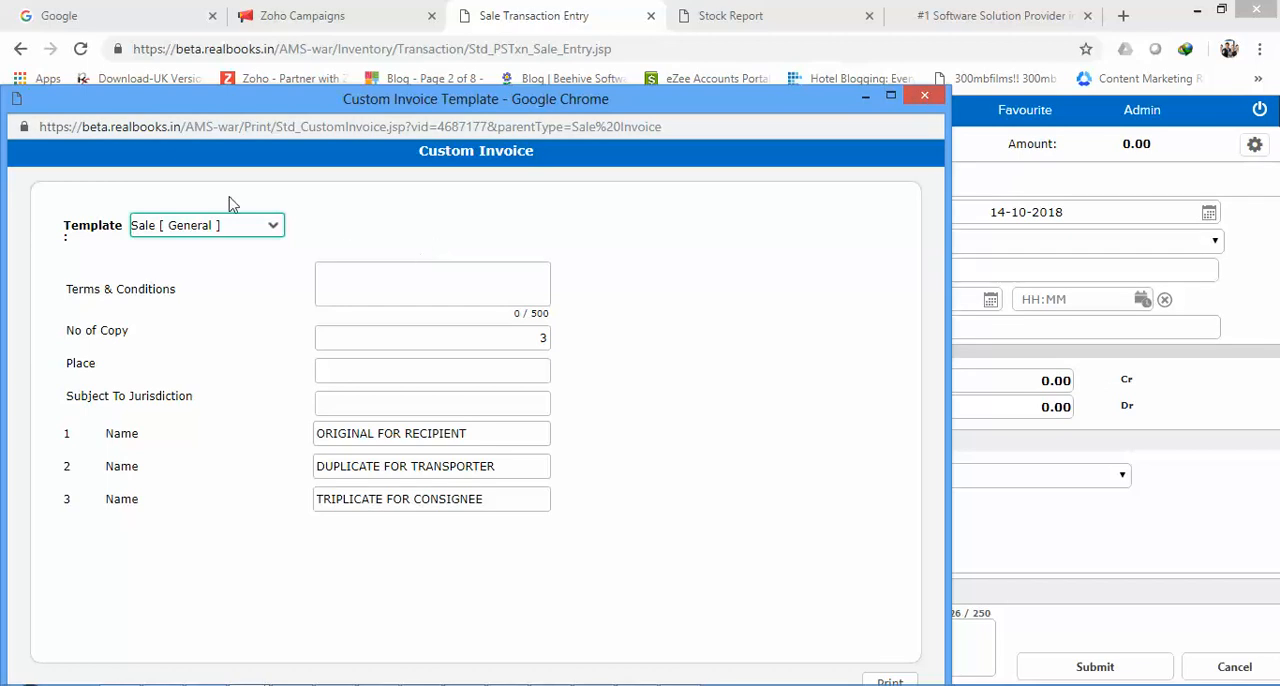
click(245, 226)
click(924, 96)
click(924, 96)
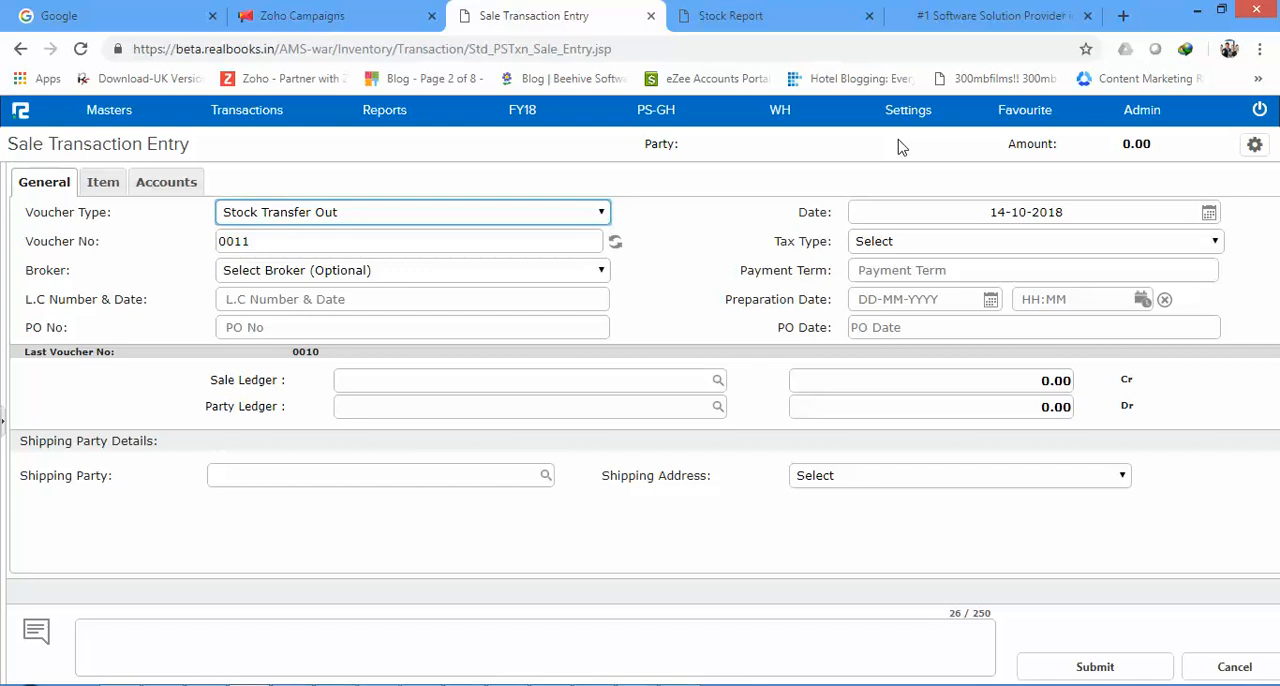
click(115, 120)
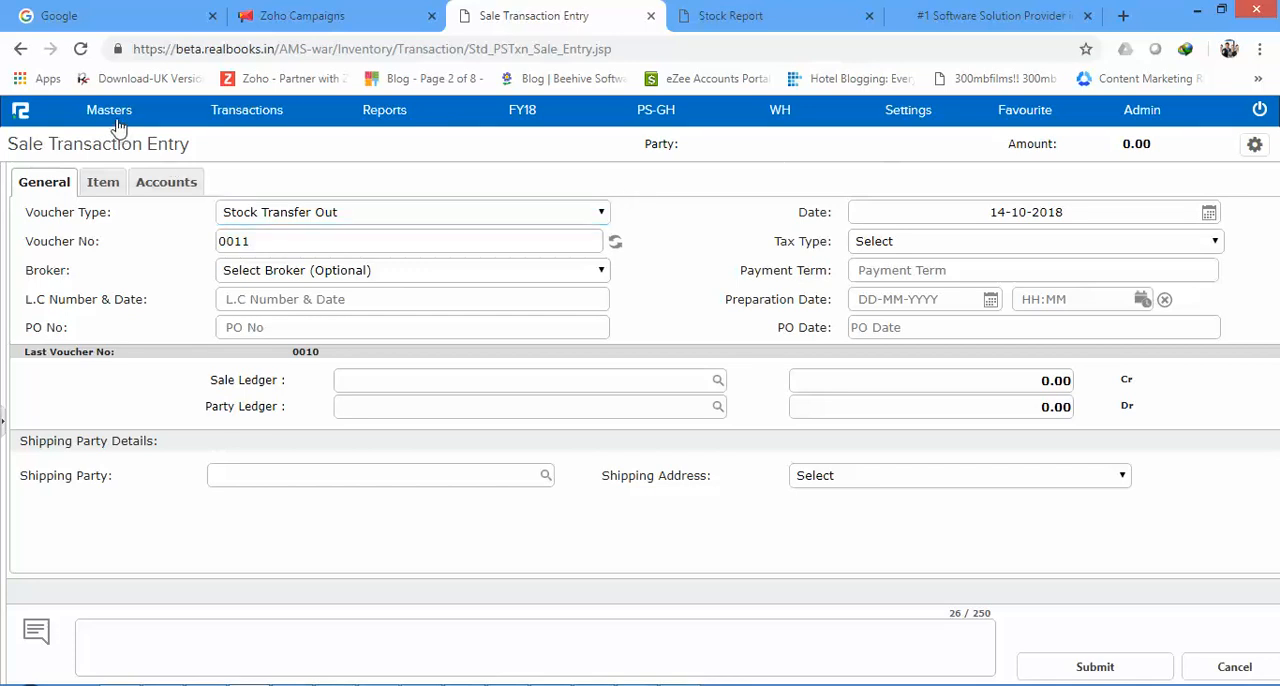
click(67, 177)
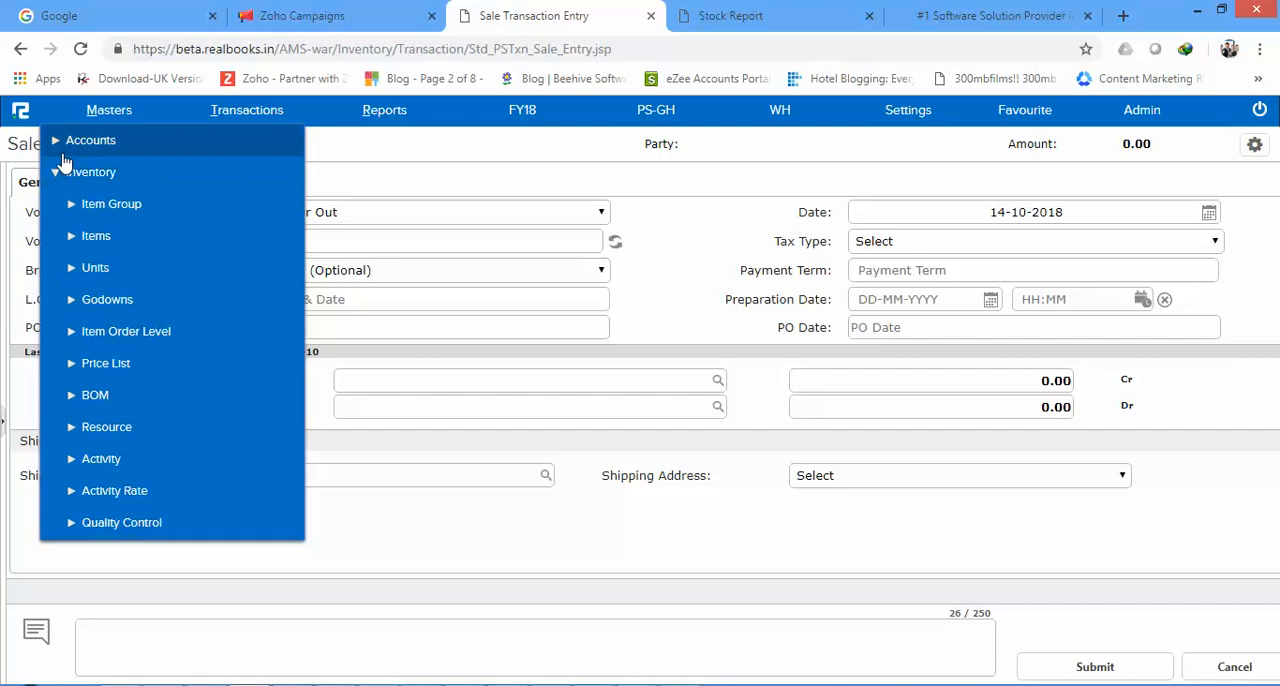
click(57, 142)
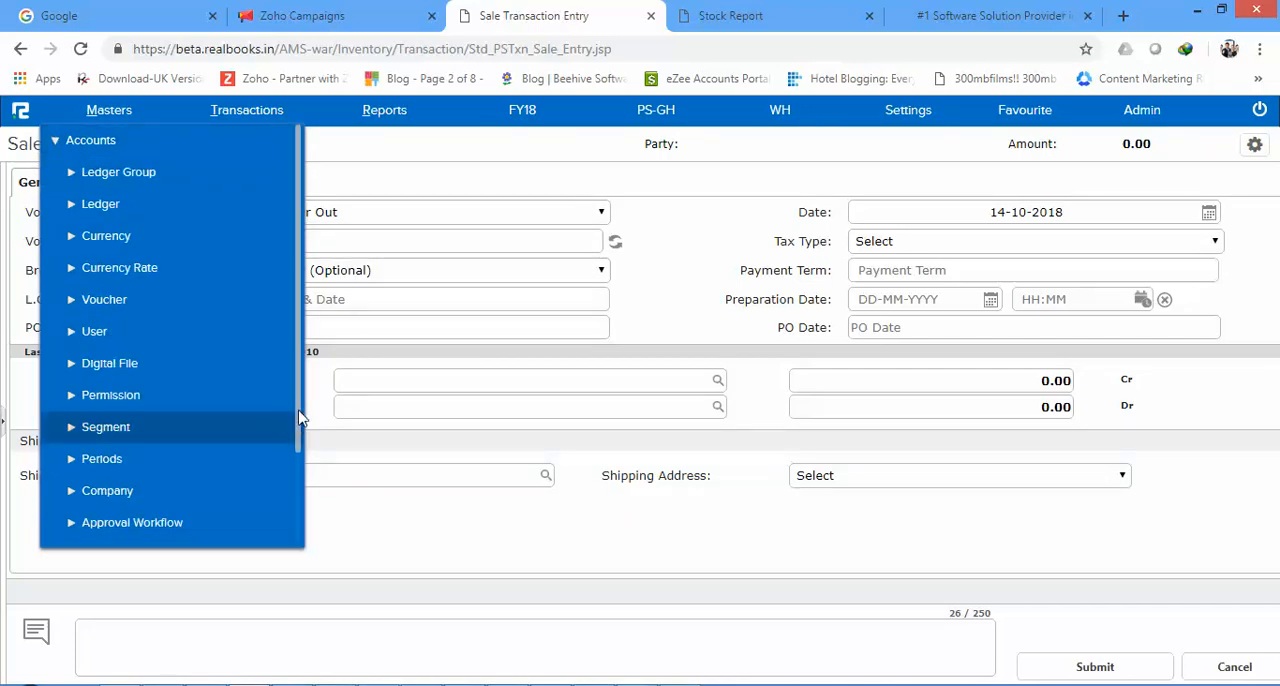
scroll(300, 418, down, 2)
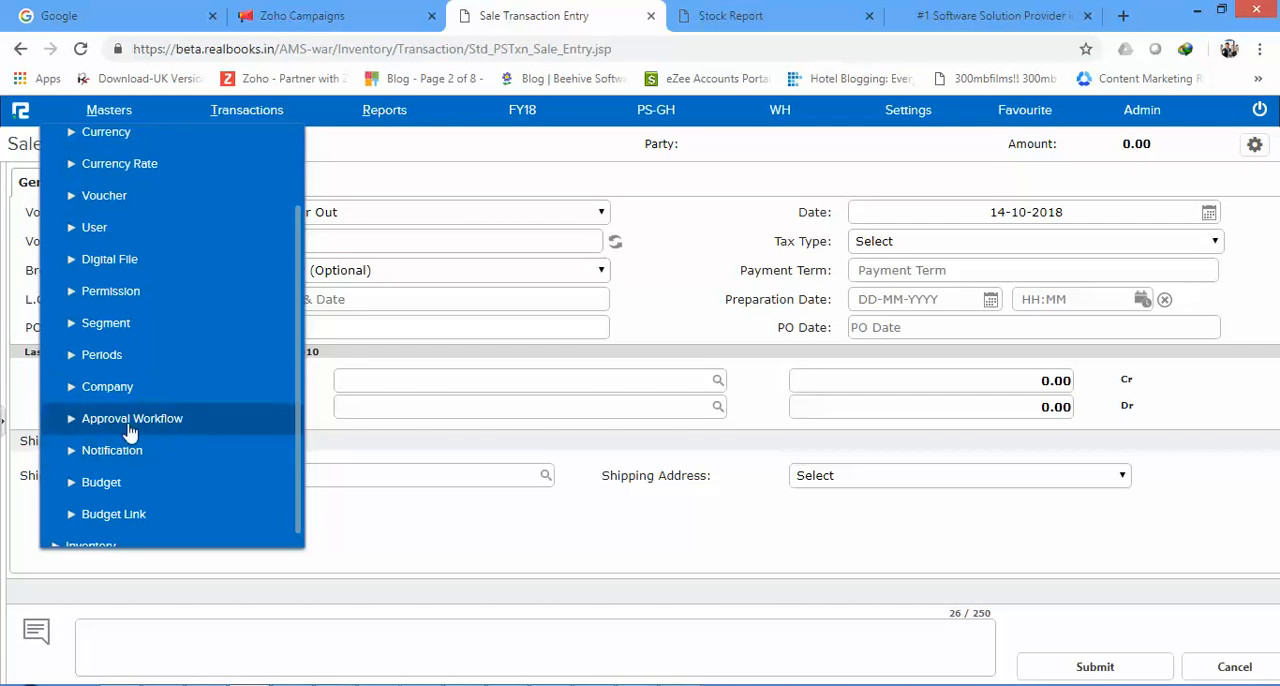
click(652, 564)
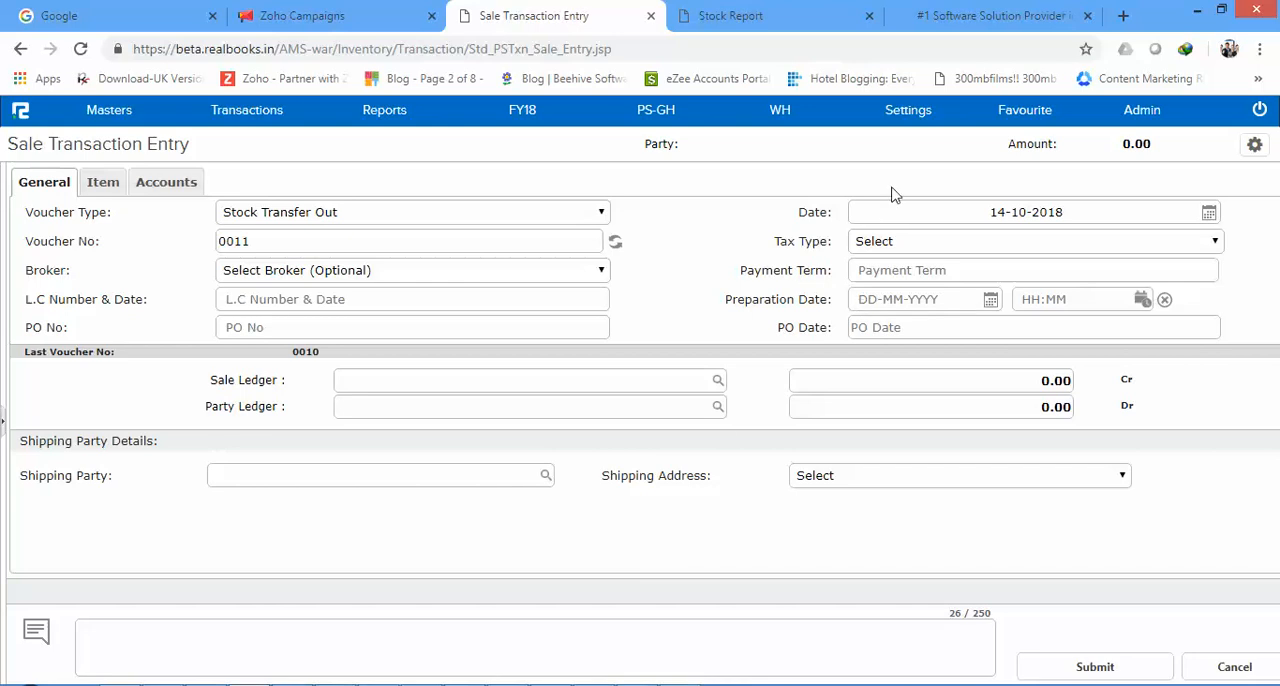
Step: Open the configuration settings in a new tab and examine the Inter-Branch Transfer (Auto Posting) option among the accounts settings
click(903, 122)
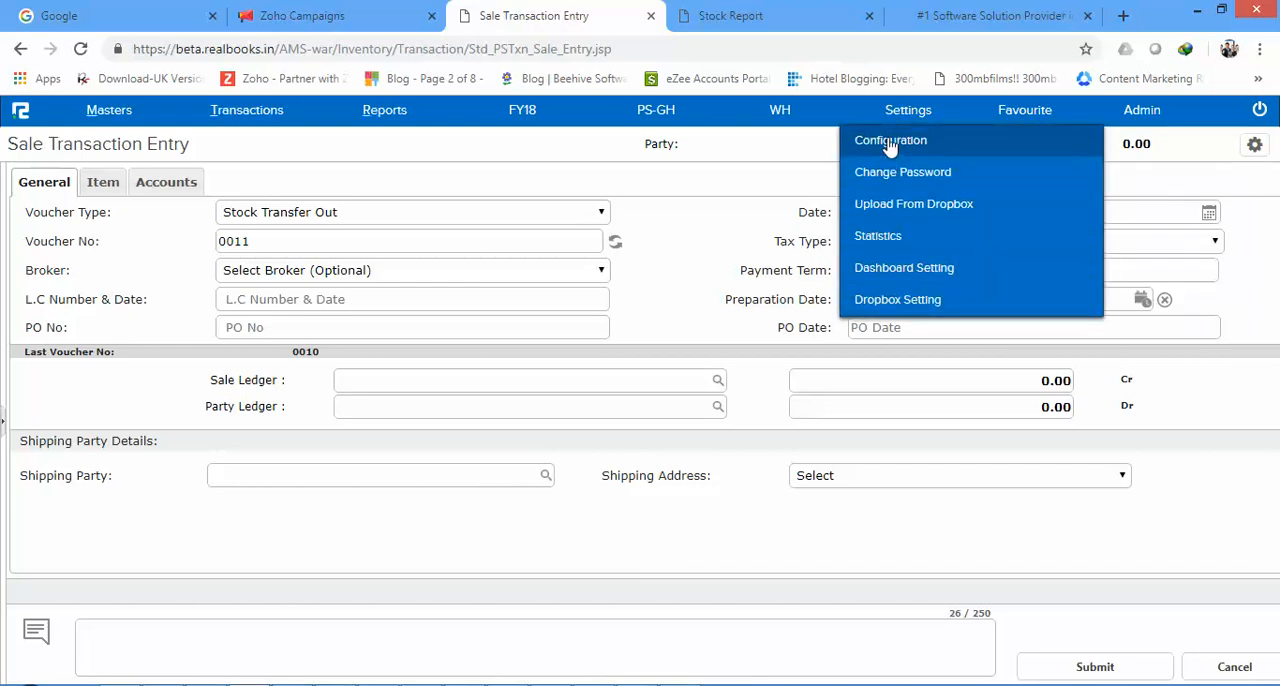
right_click(898, 143)
click(915, 155)
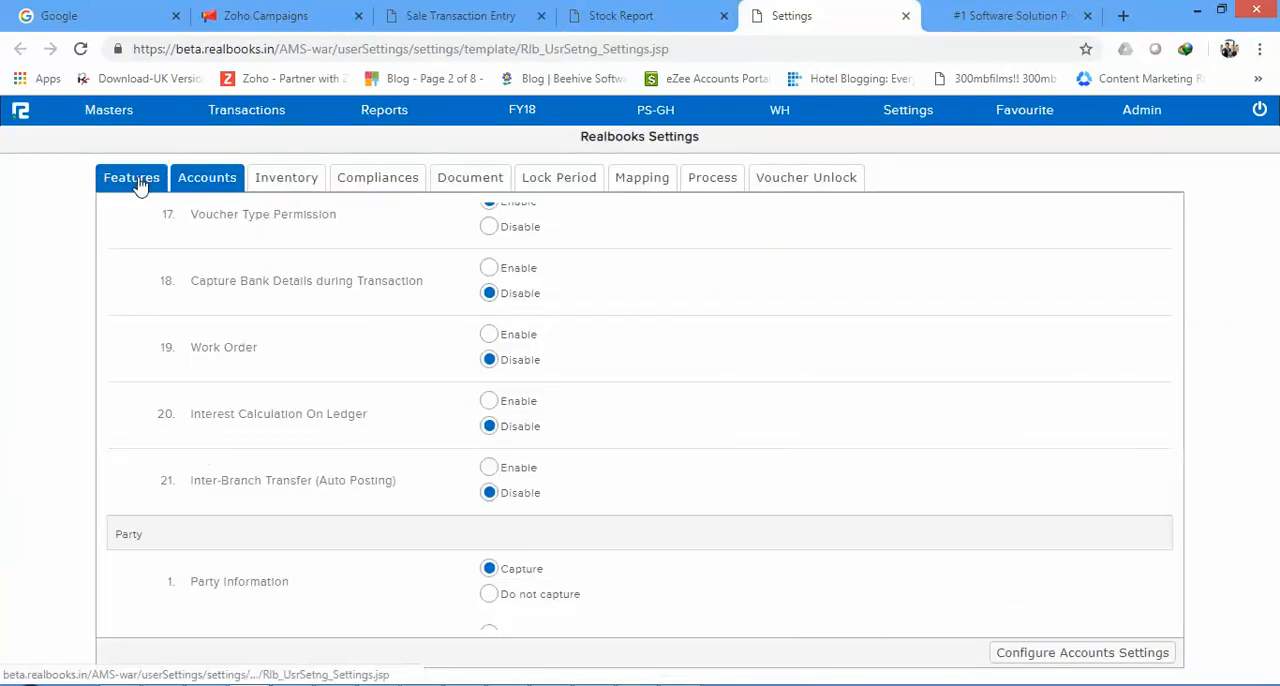
click(921, 120)
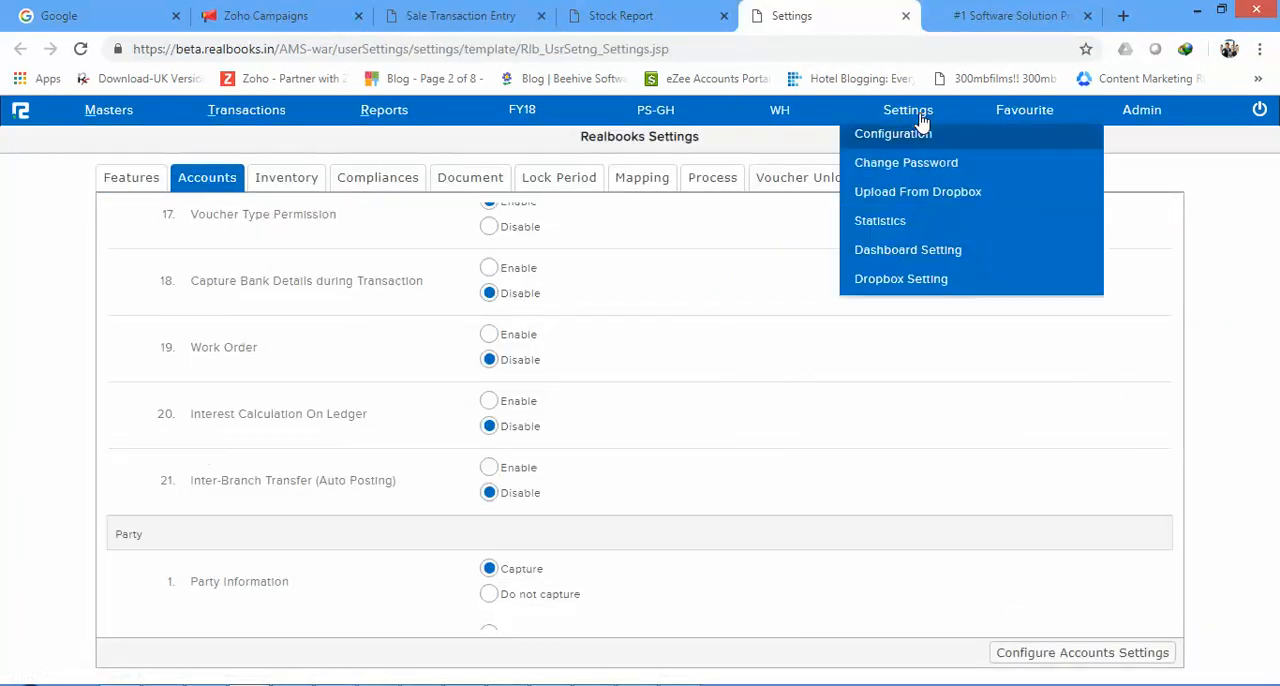
click(4, 316)
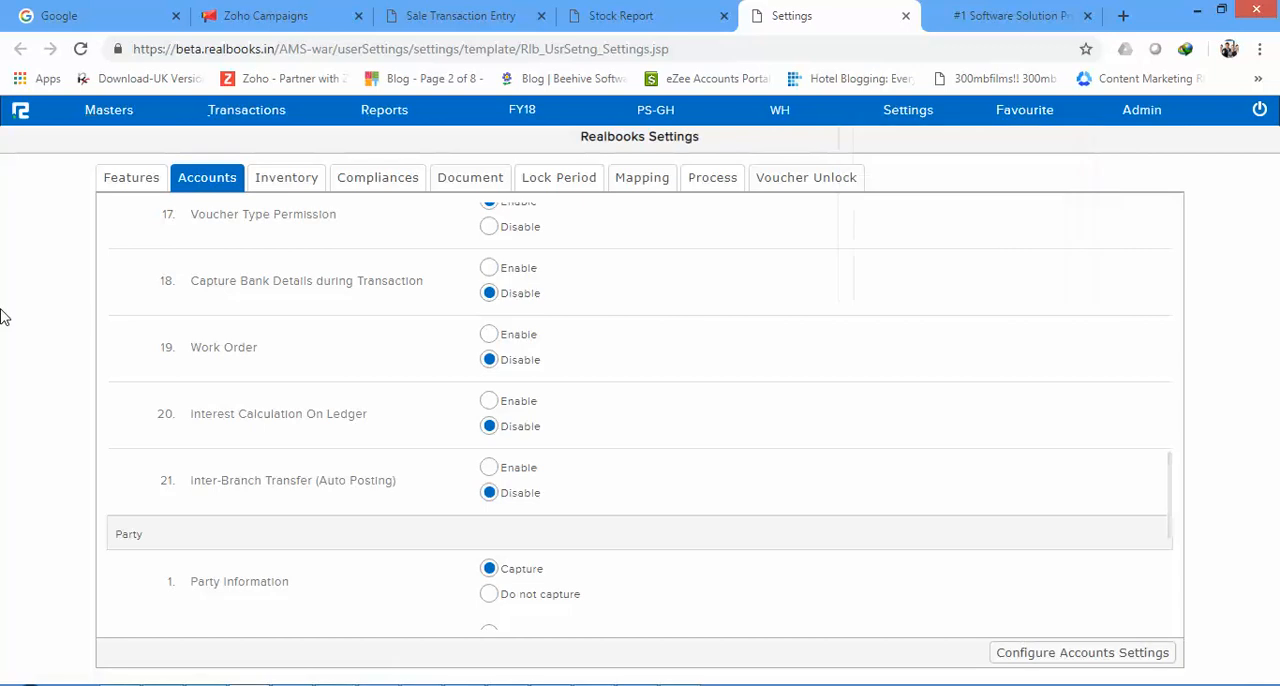
drag(1174, 511, 1137, 491)
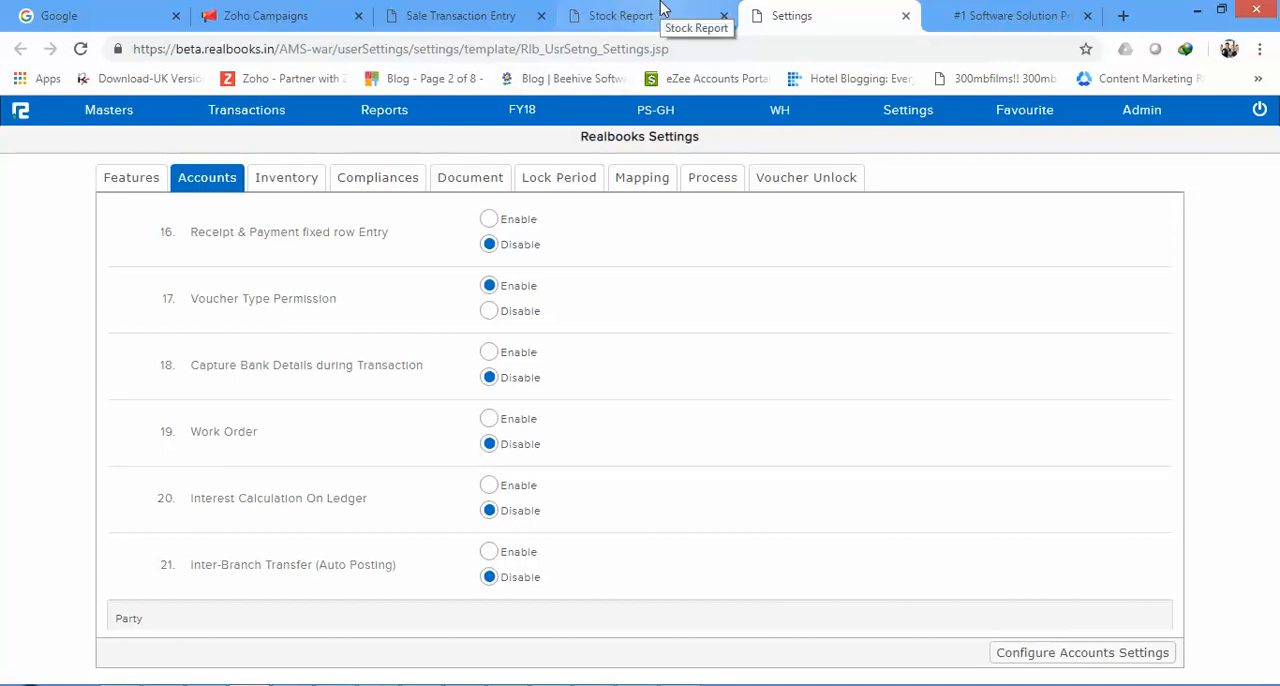
click(389, 112)
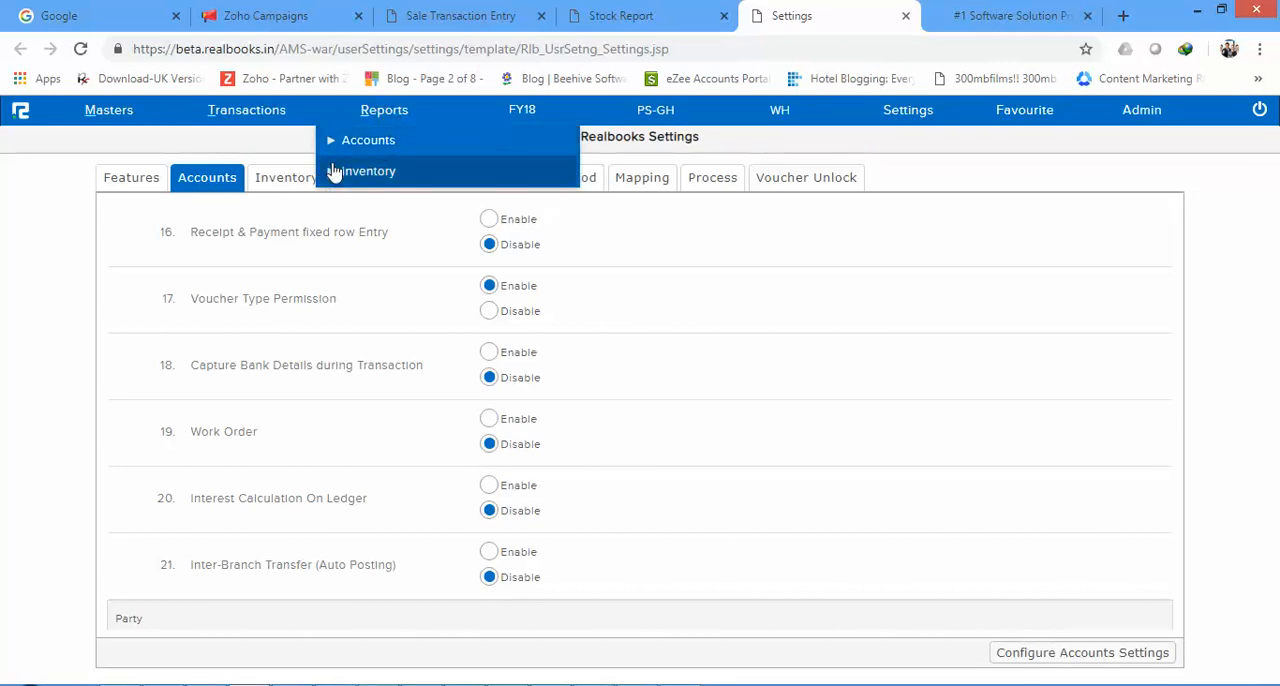
click(334, 172)
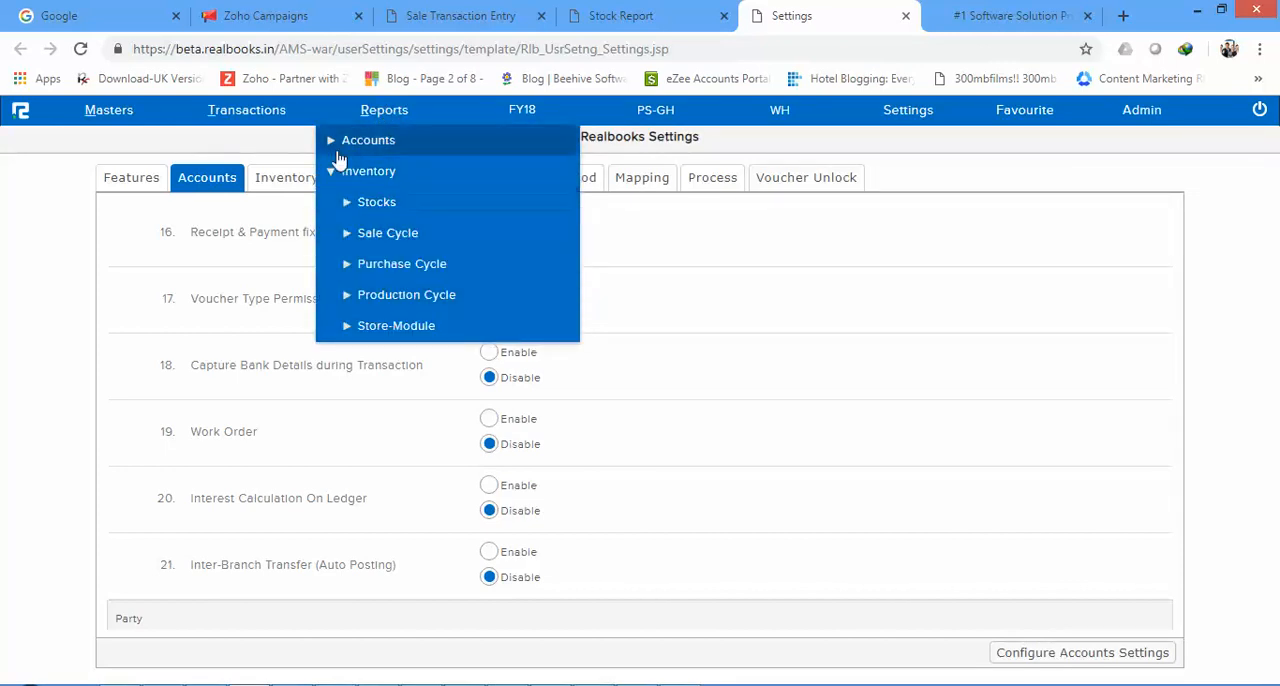
click(336, 146)
click(362, 204)
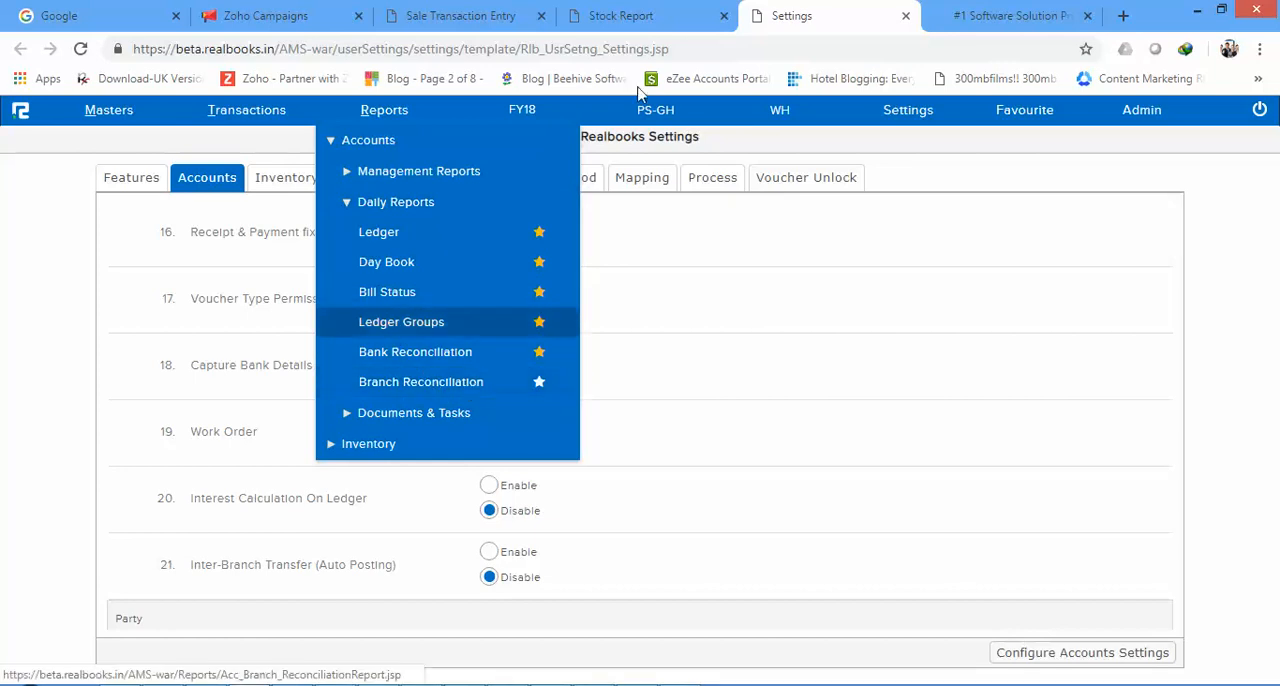
Step: Return to the Stock Report and switch the active branch from Warehouse to Tema
click(620, 15)
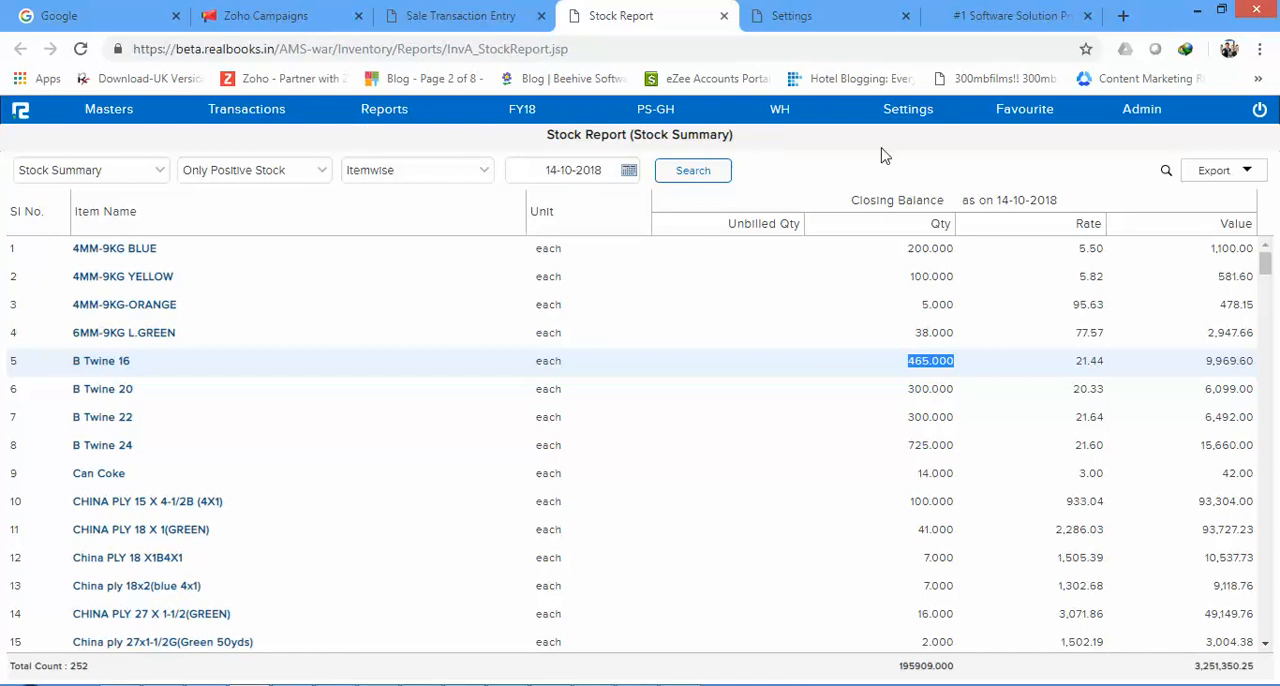
click(784, 116)
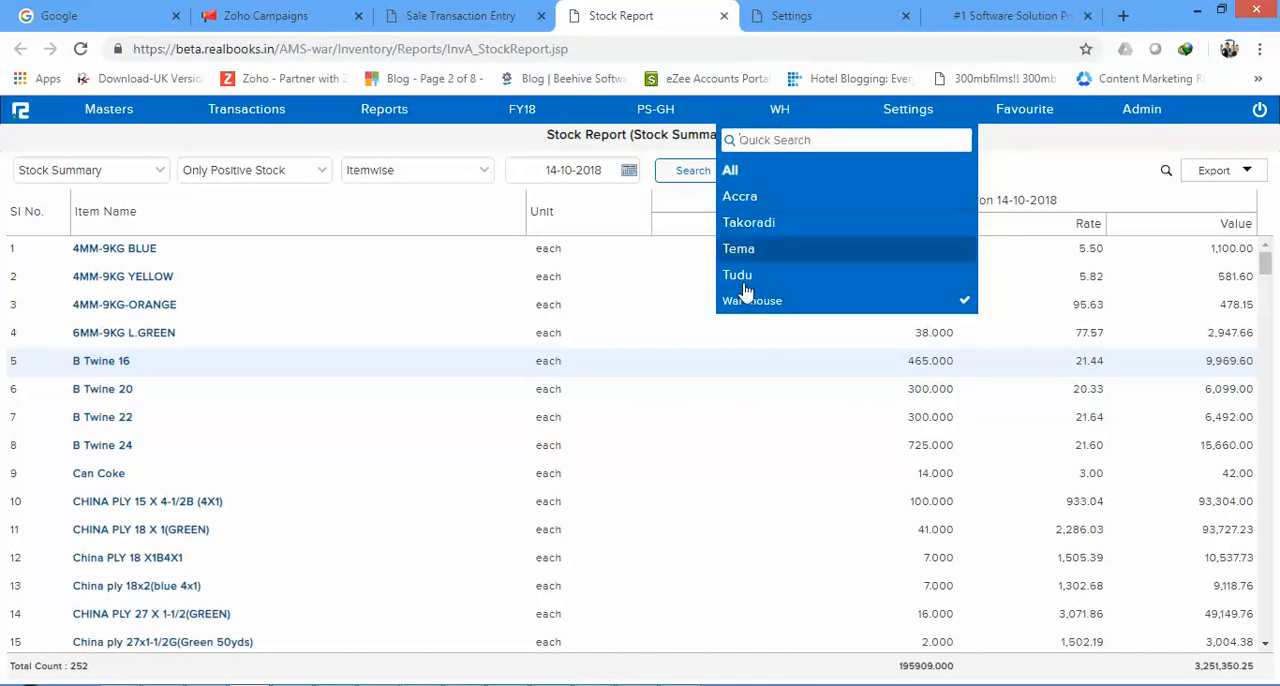
click(757, 252)
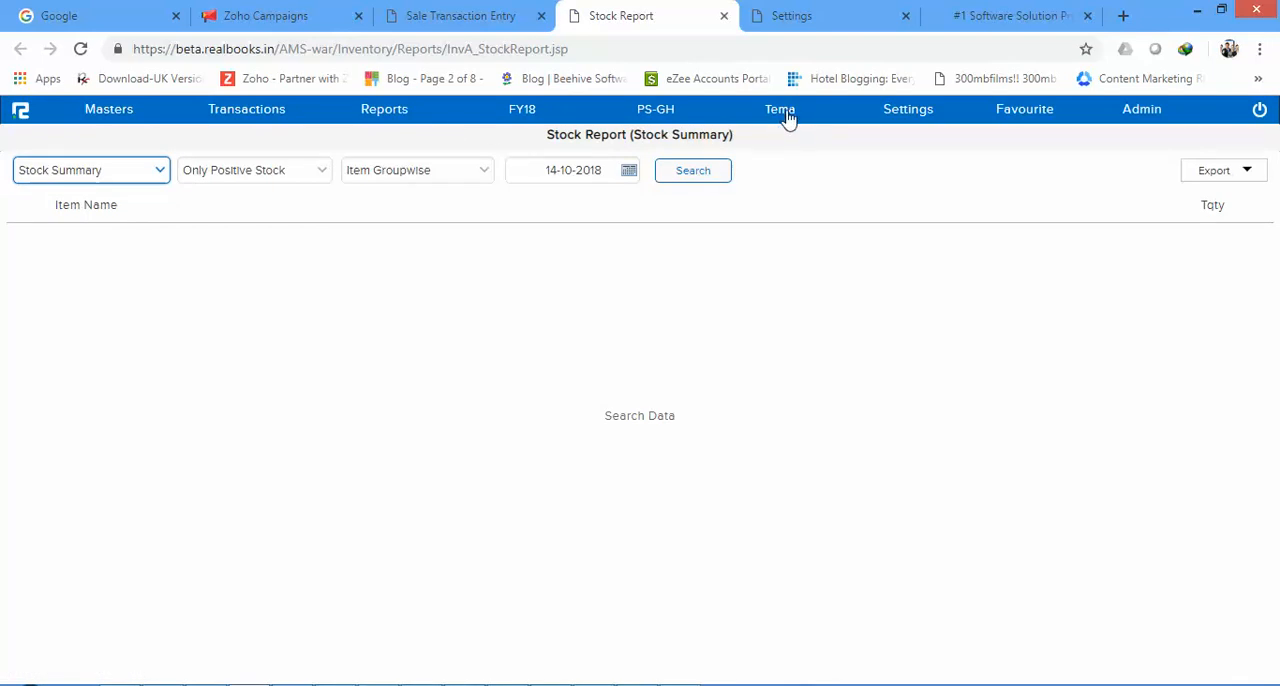
Step: Open the Inter Branch Transfer report from the production cycle inventory reports and run its search for Sale transactions
click(258, 118)
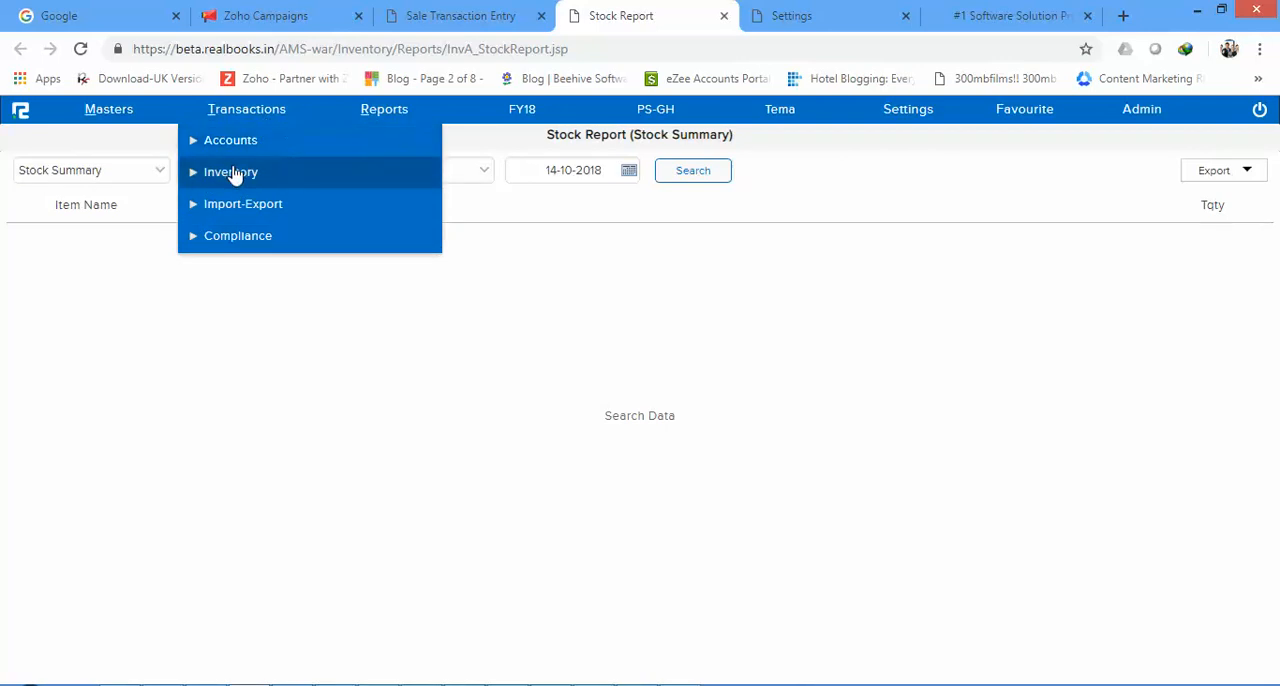
click(410, 121)
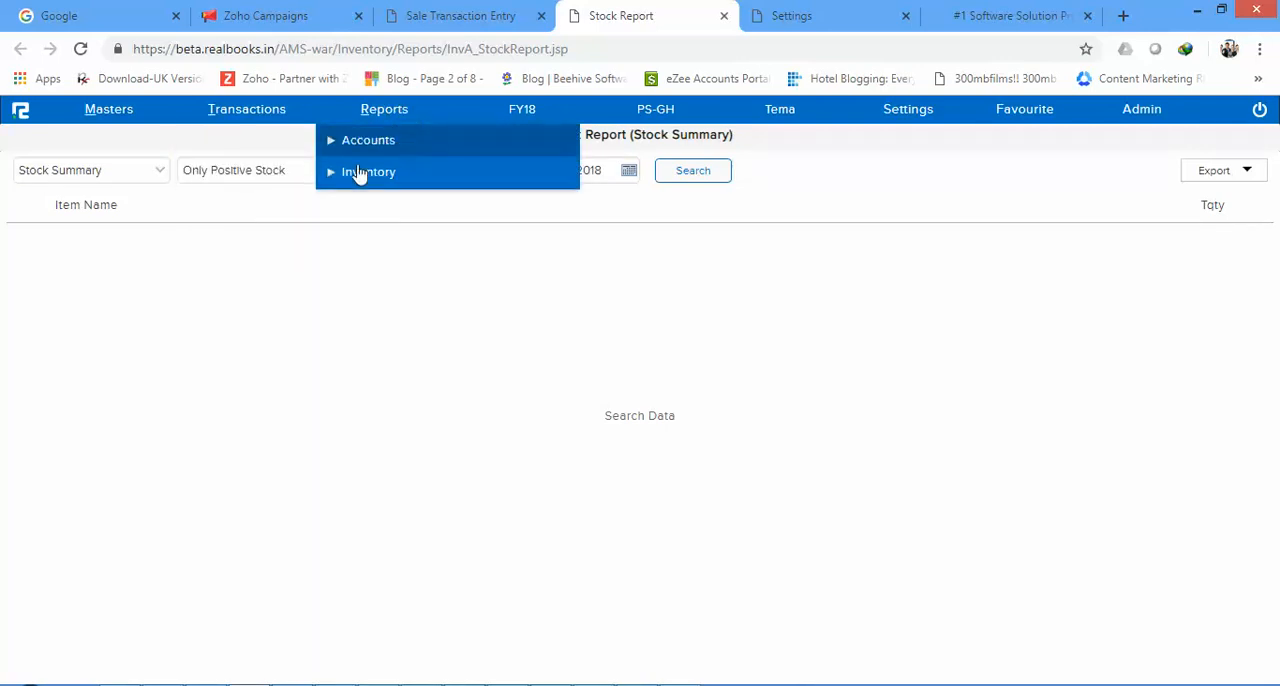
click(325, 176)
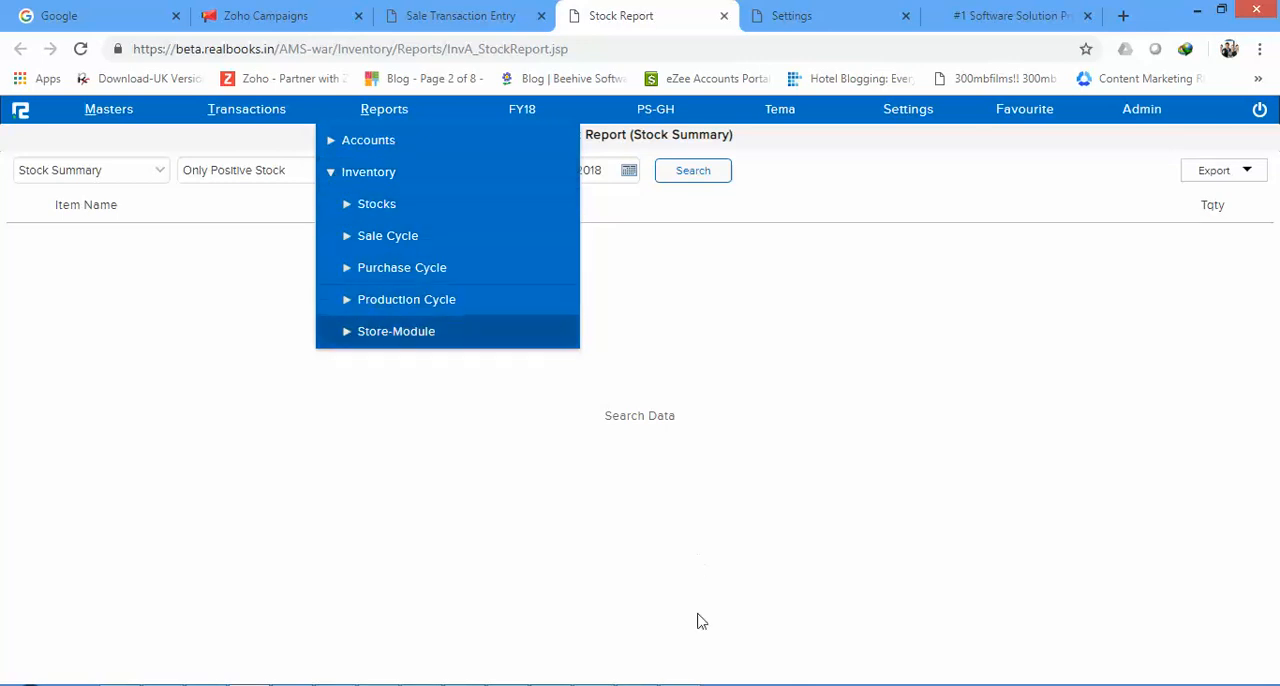
click(346, 304)
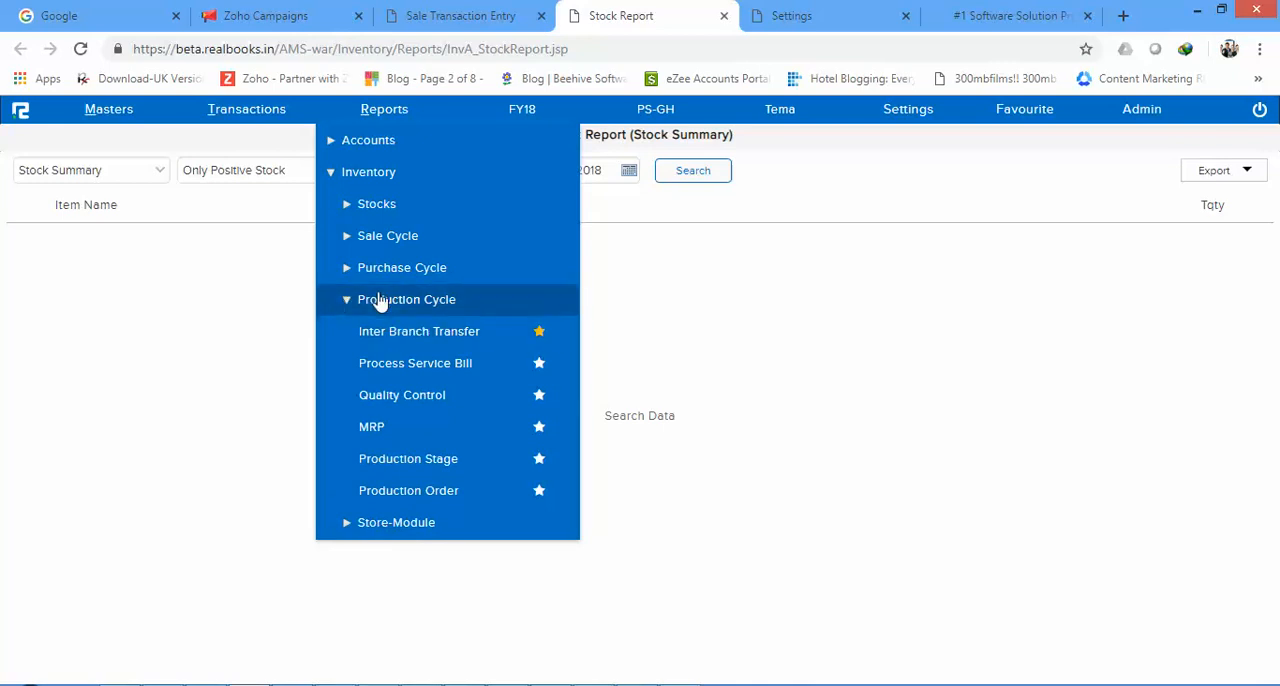
click(447, 340)
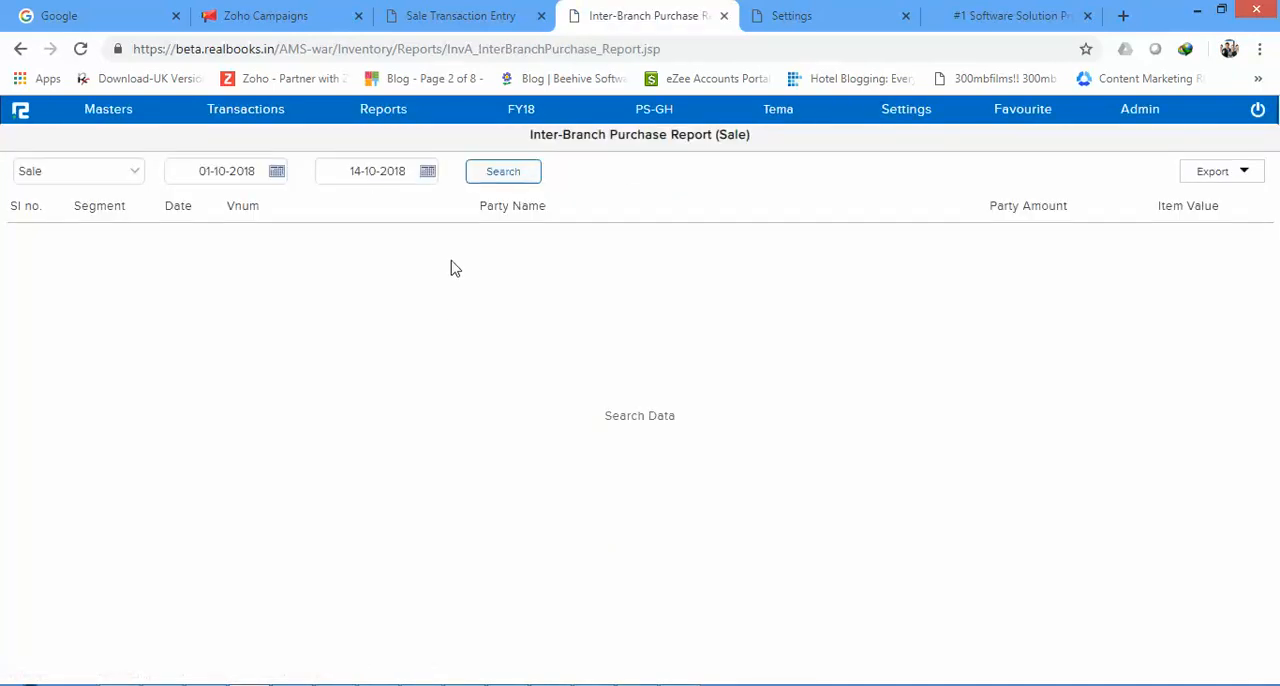
click(507, 174)
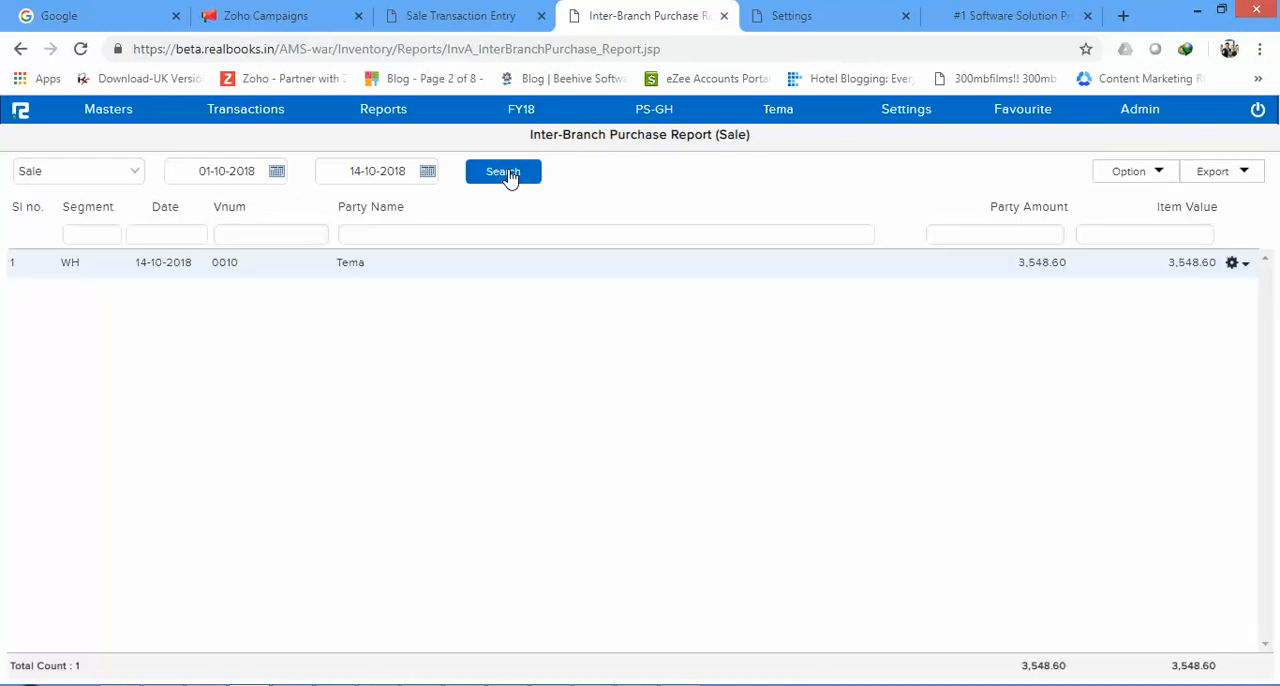
Step: Turn on Item View in the Inter-Branch Purchase Report to list the items of the Warehouse transfer to Tema
click(1231, 265)
click(869, 403)
drag(90, 268, 182, 263)
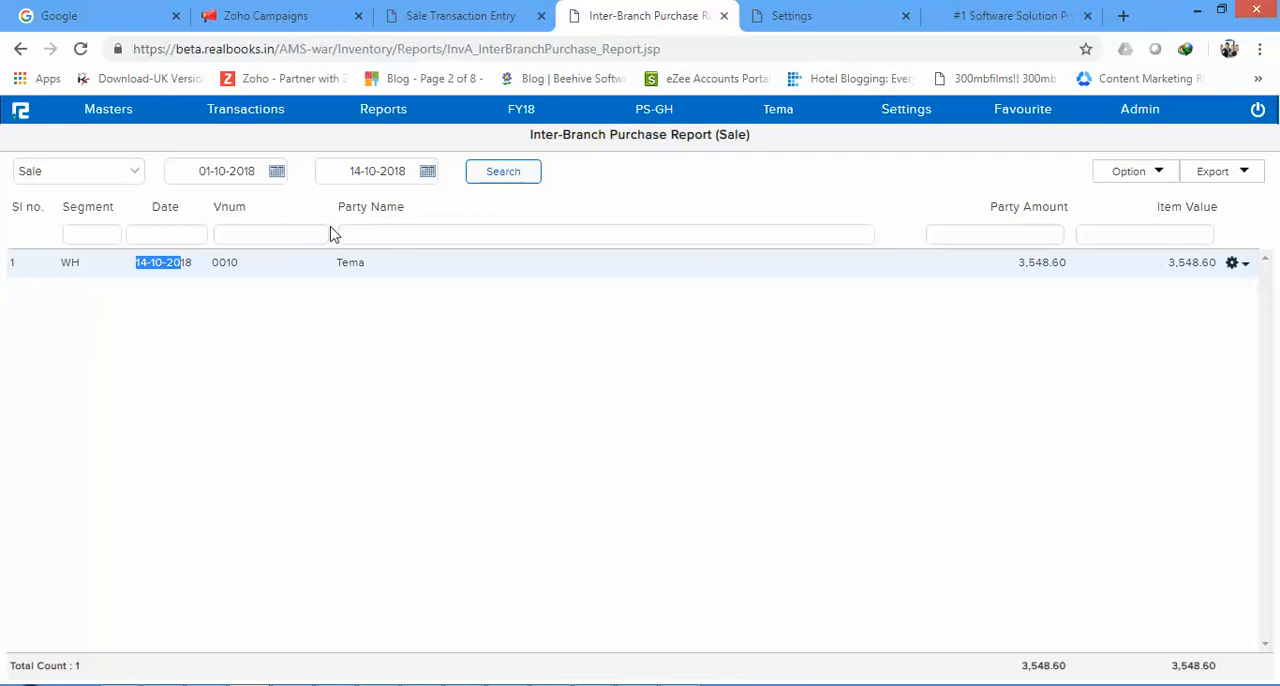
click(1156, 176)
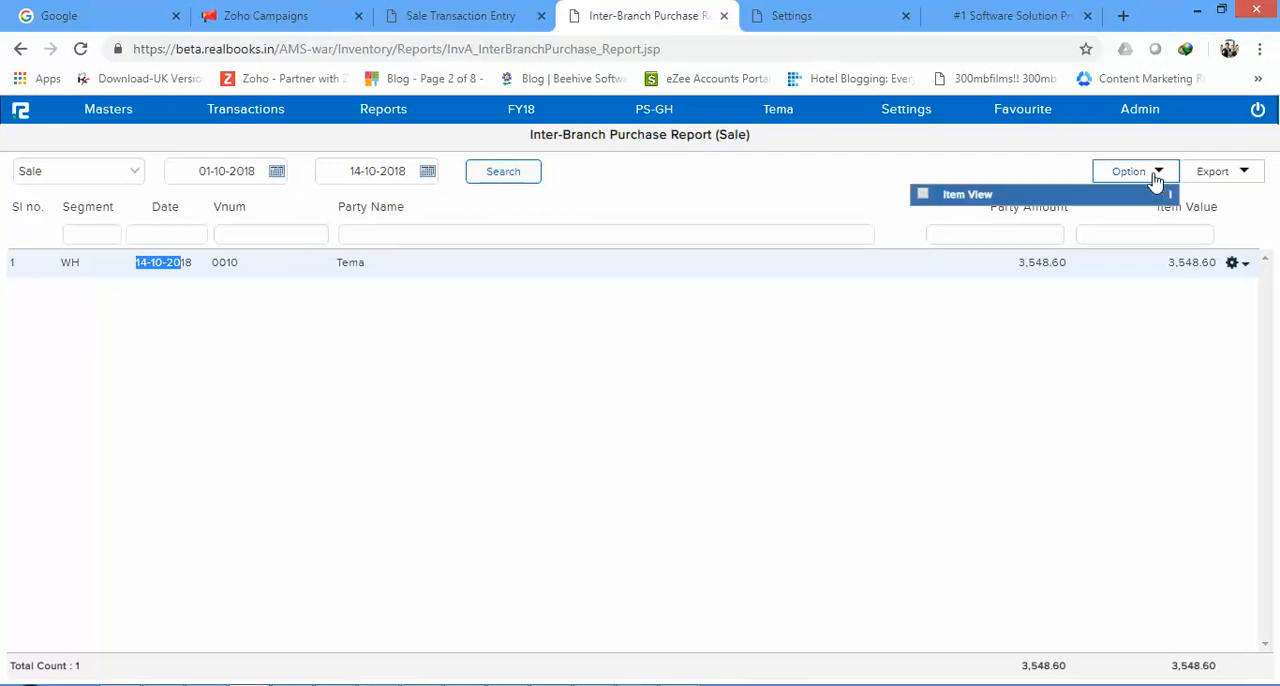
click(922, 196)
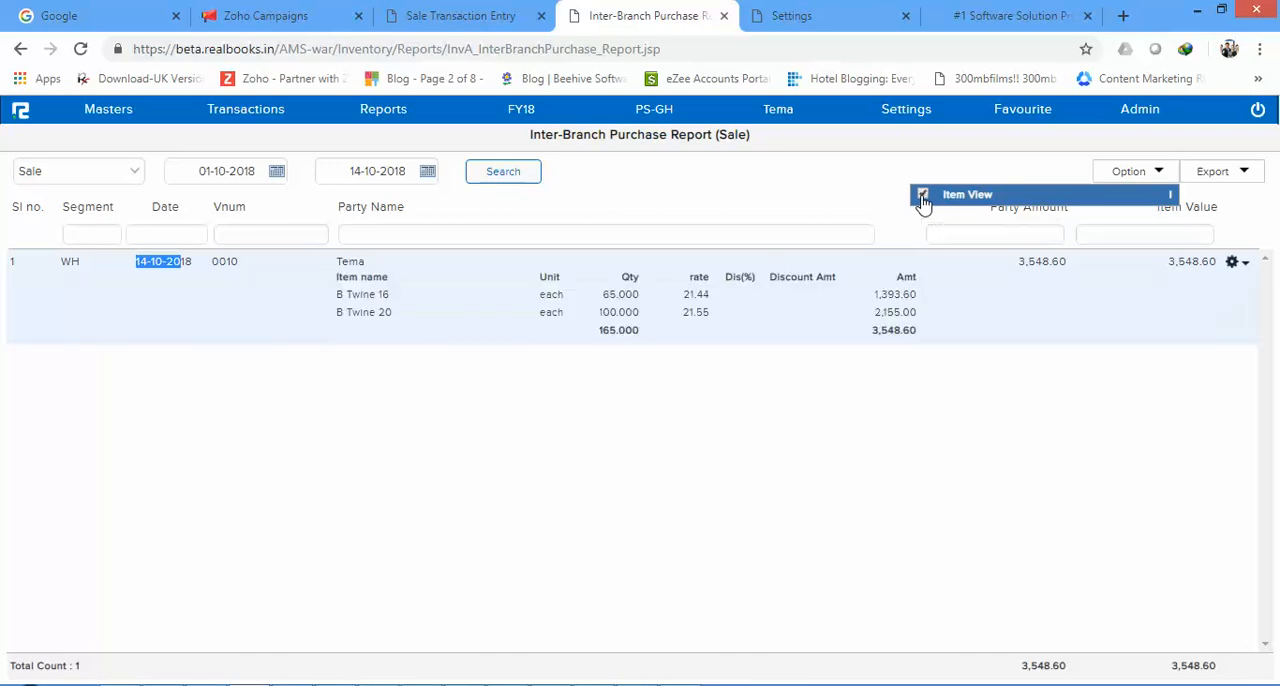
drag(336, 302, 393, 306)
click(393, 306)
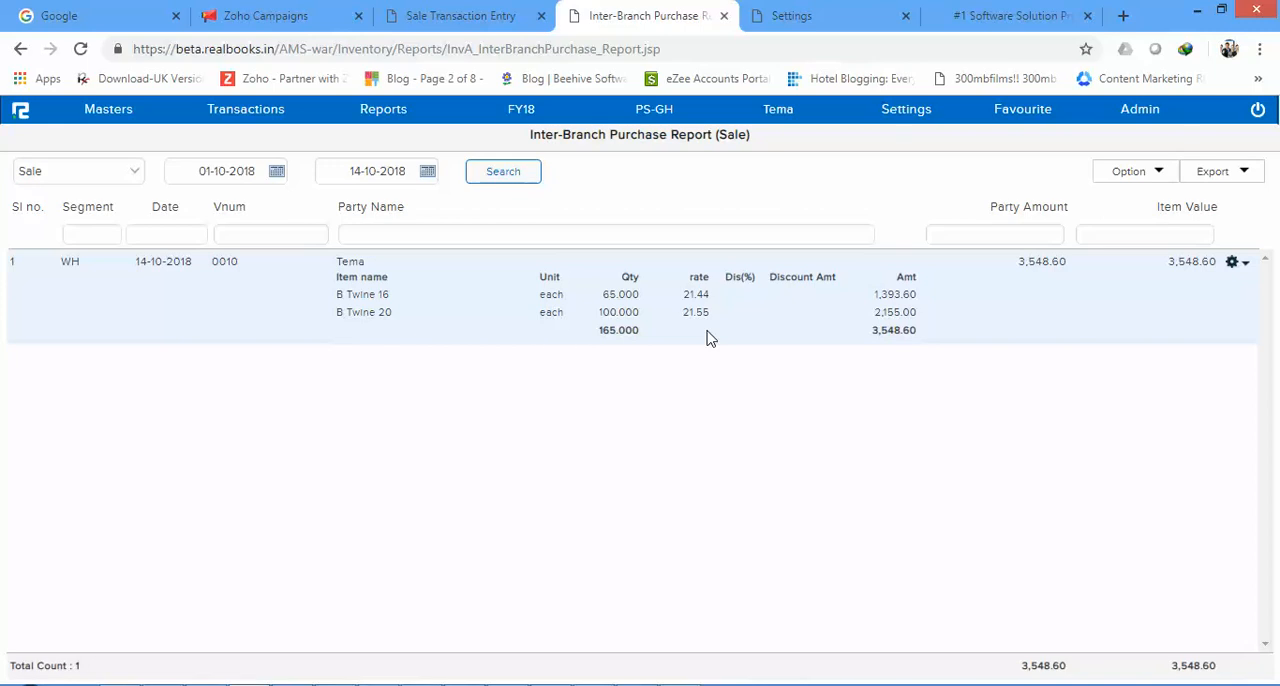
Step: Export the inter-branch report to Browser Print and examine its item details and layout in the print preview without saving
click(1200, 174)
click(1047, 200)
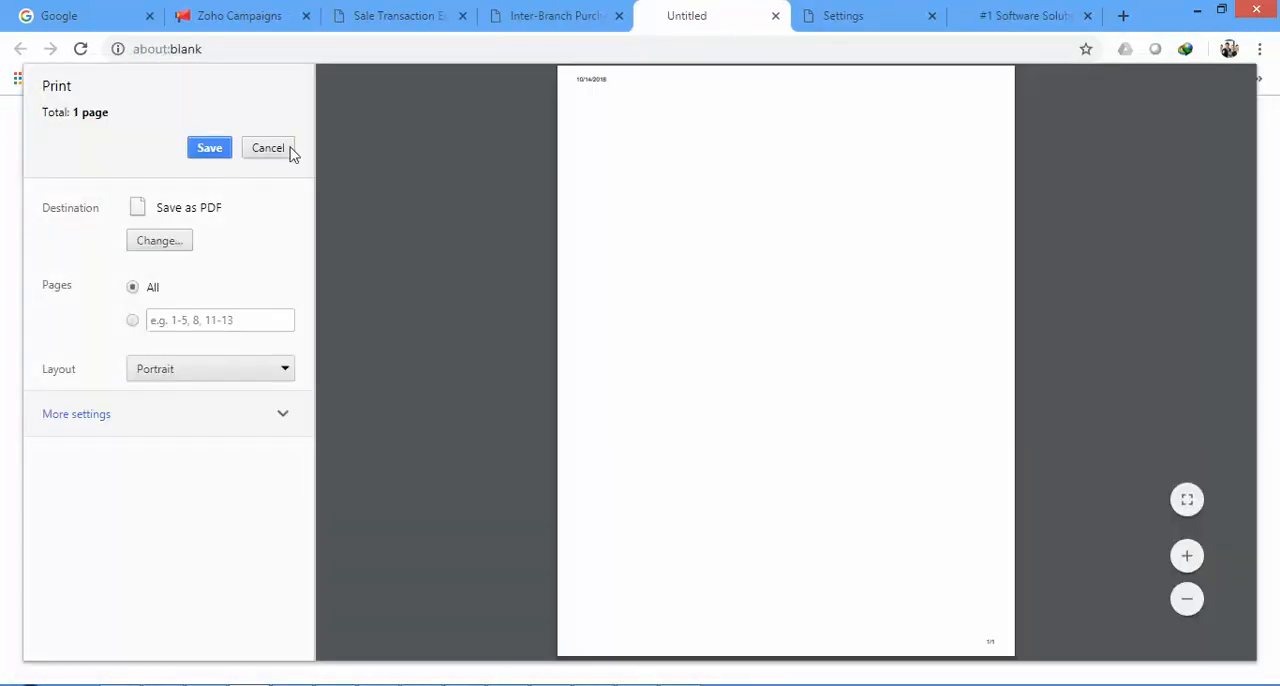
click(273, 155)
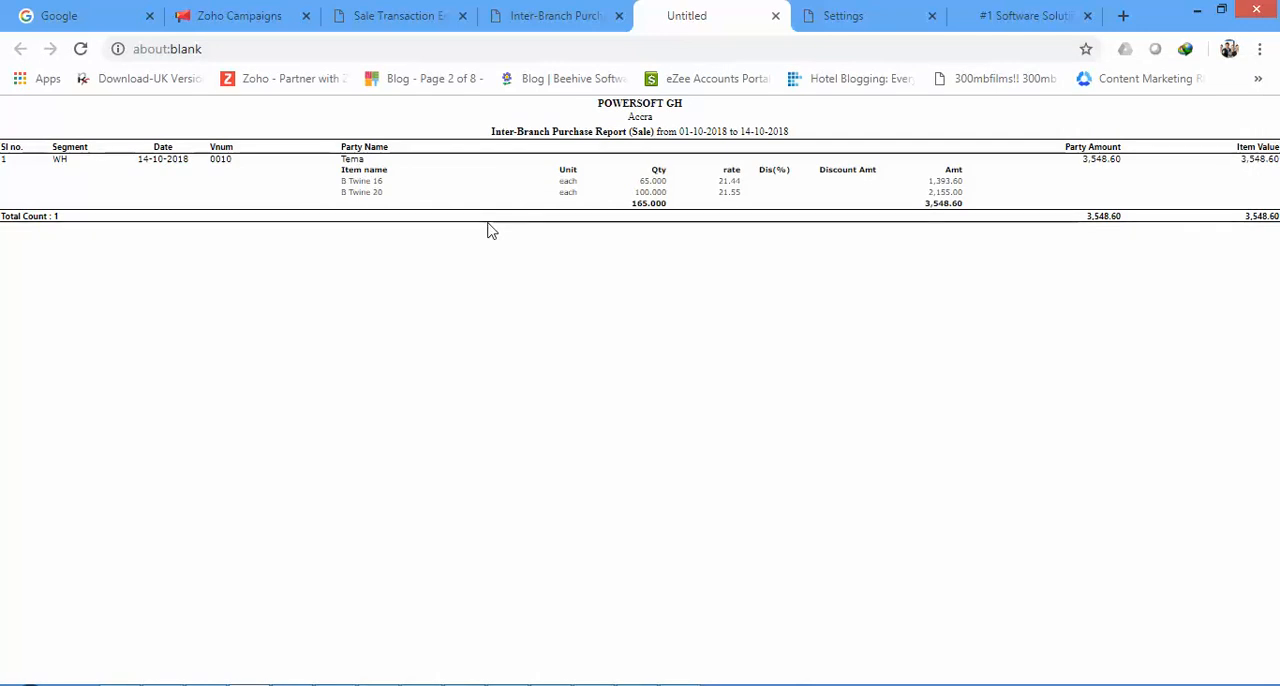
key(ctrl+p)
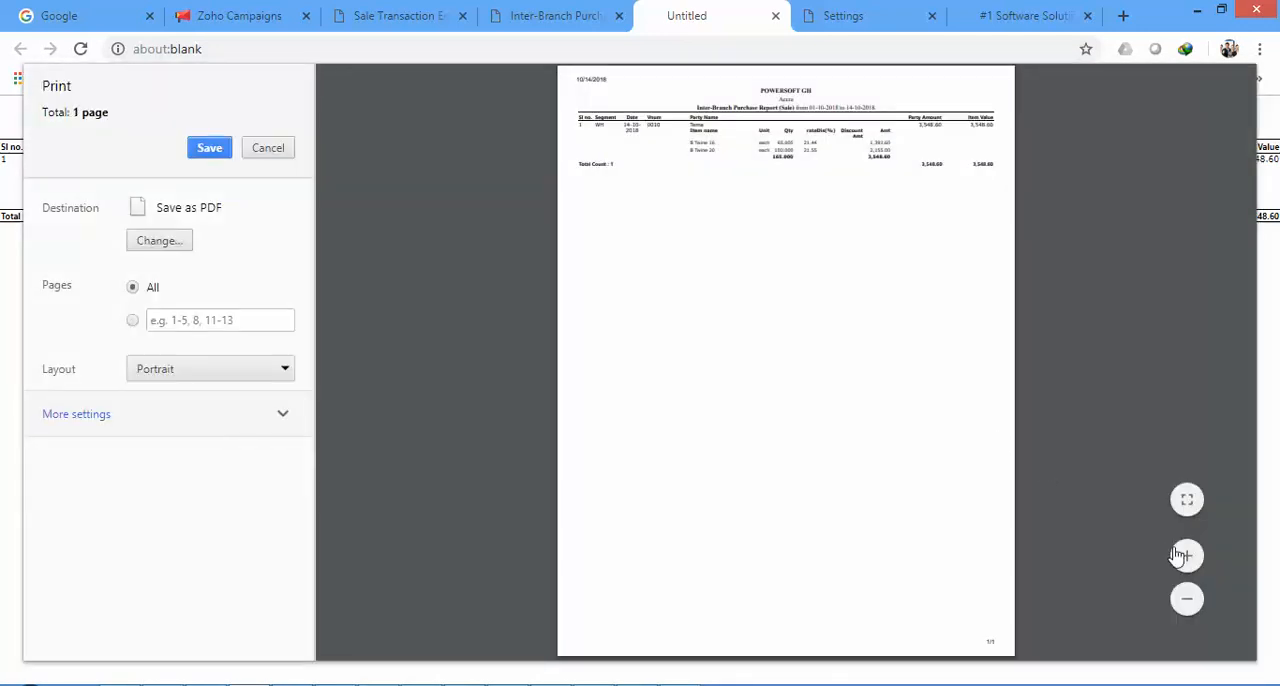
click(1184, 555)
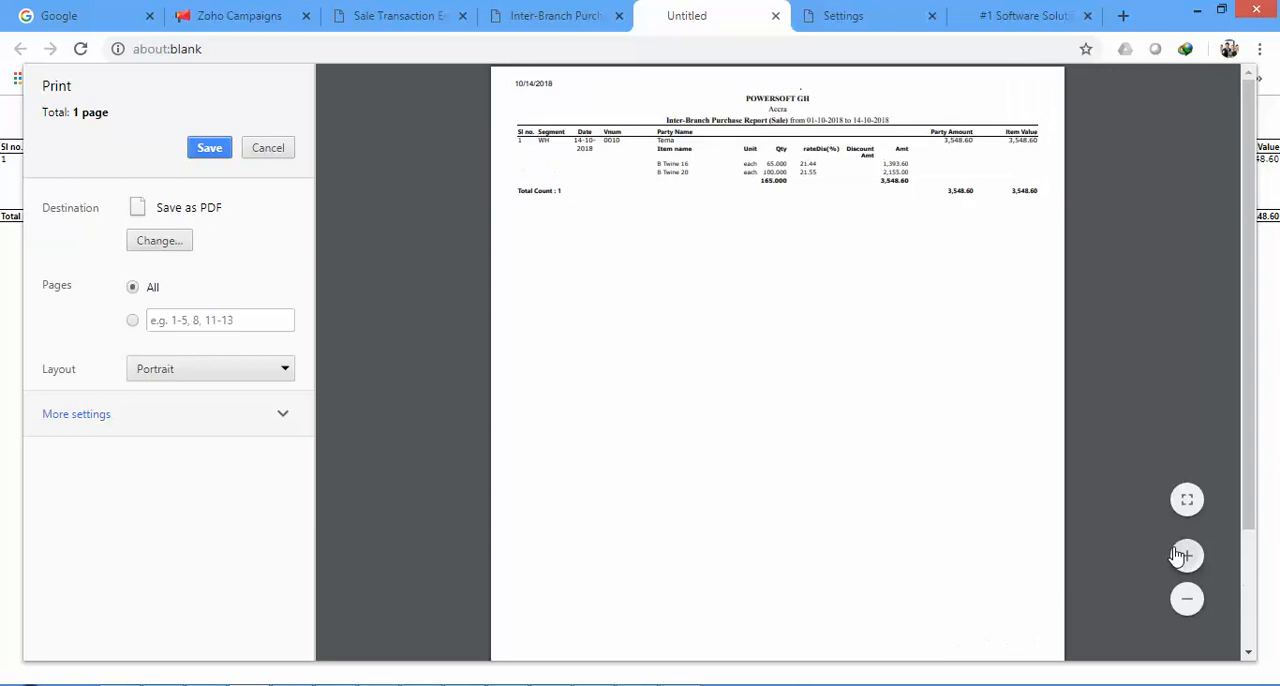
click(1184, 555)
click(1184, 555)
click(1184, 555)
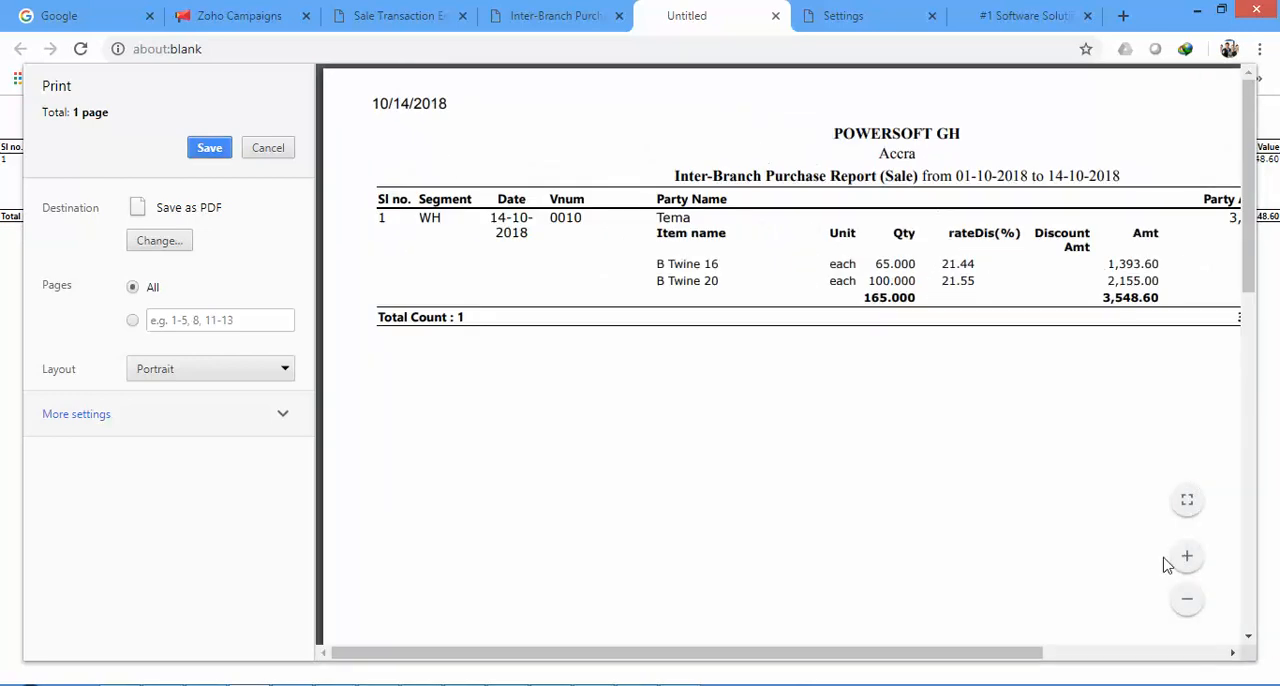
click(1192, 605)
click(1190, 602)
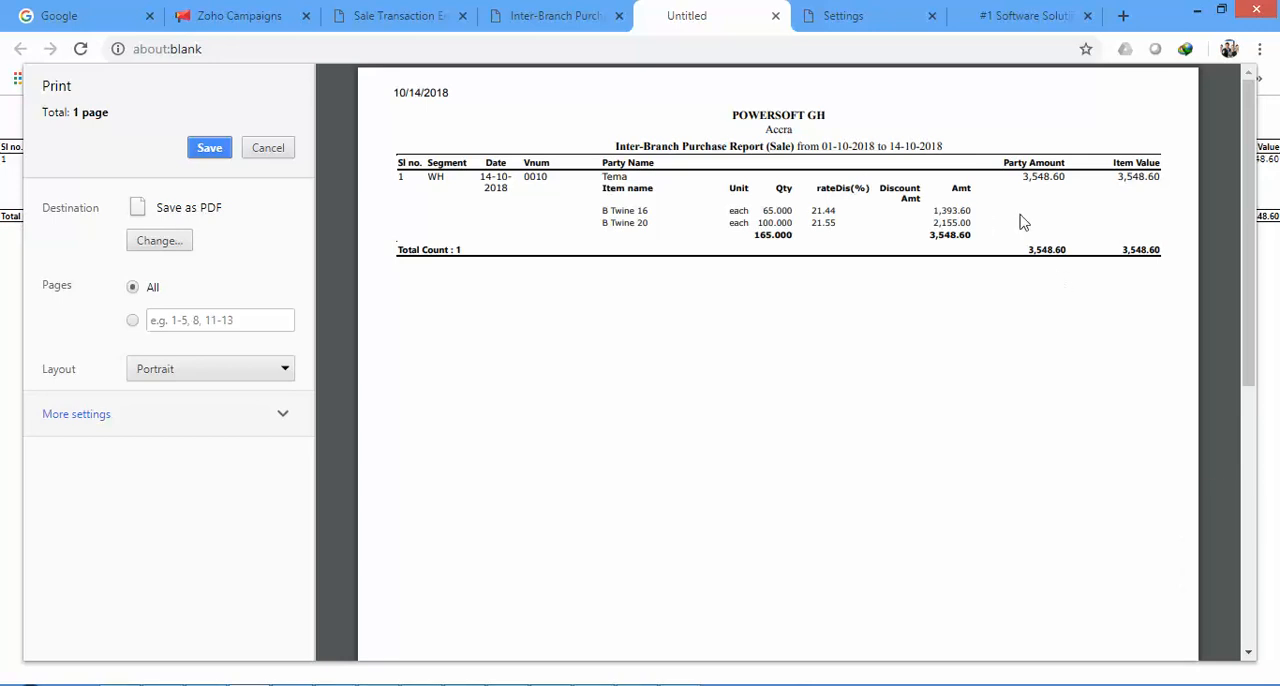
Step: Return to the Inter-Branch Purchase Report and open the available actions for the Warehouse transfer's row
click(556, 15)
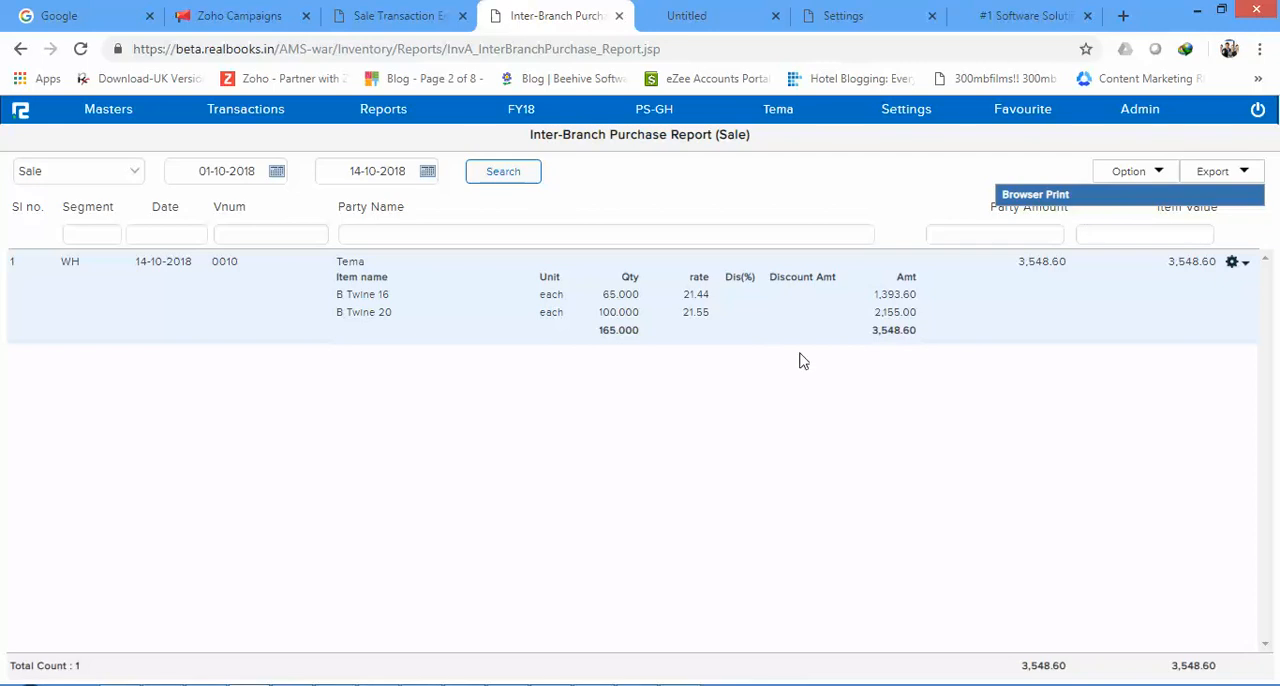
click(702, 406)
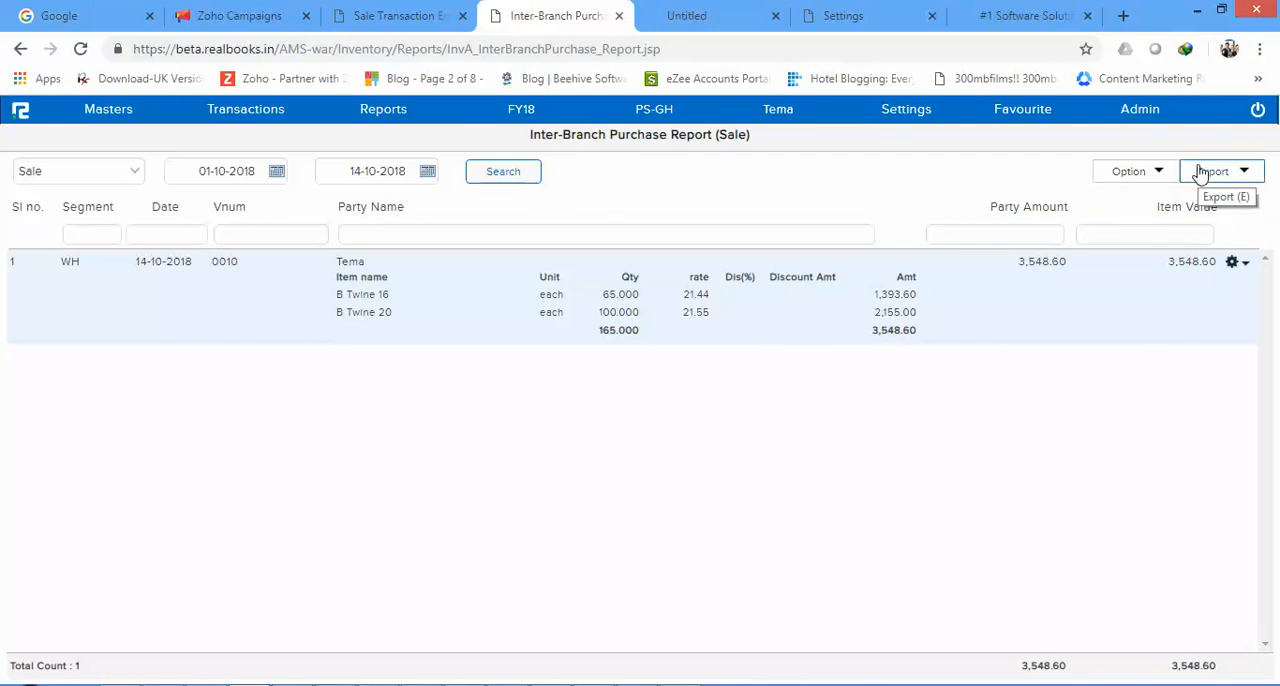
click(1236, 264)
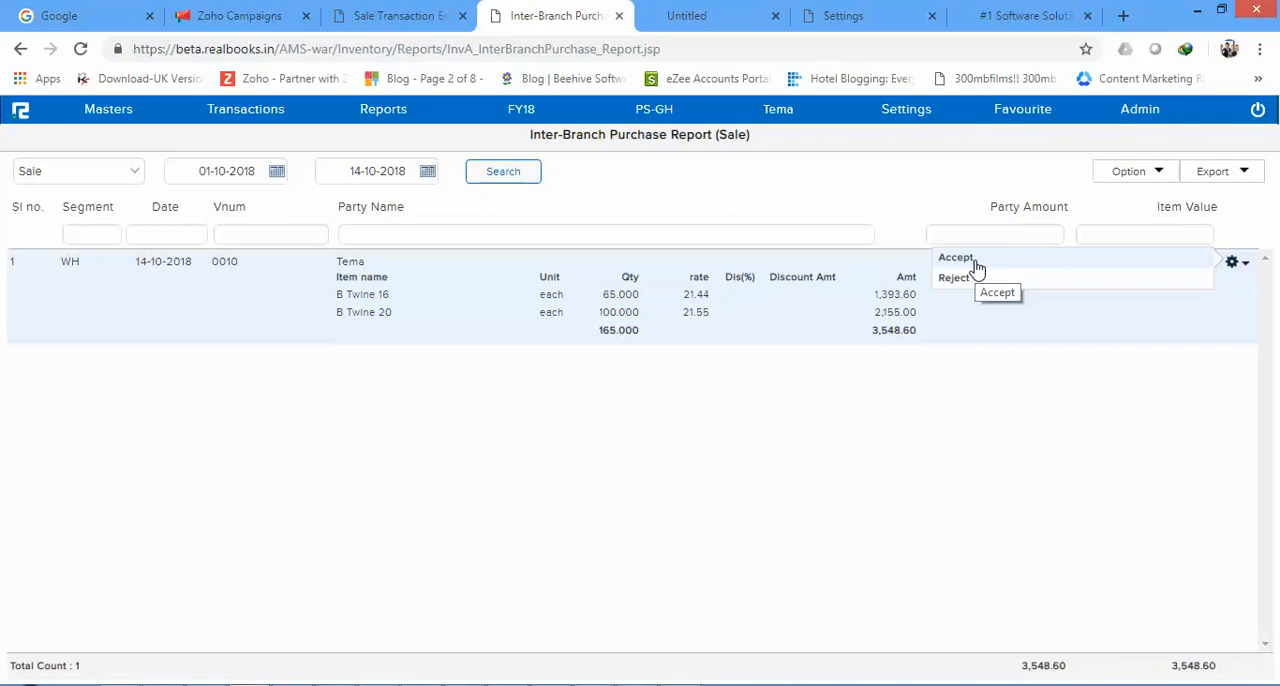
Step: Reload the Sale Transaction Entry page for the changed segment and look through its Inventory and Accounts report categories
click(455, 10)
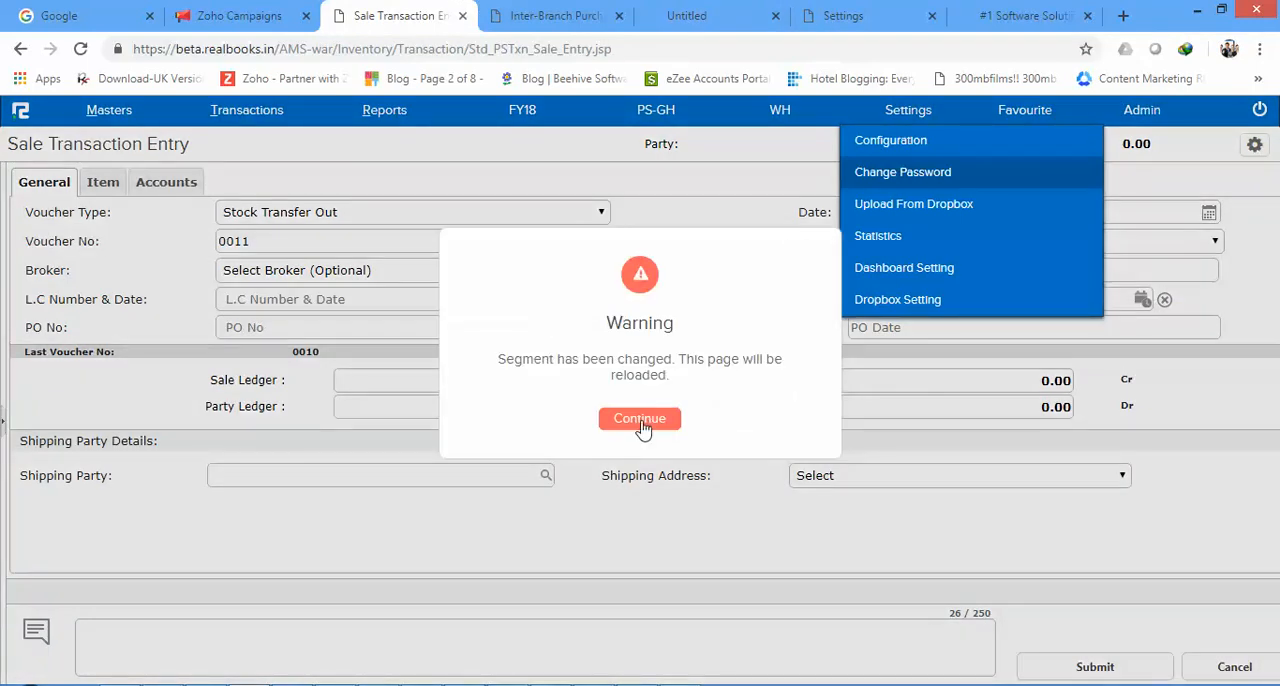
click(640, 420)
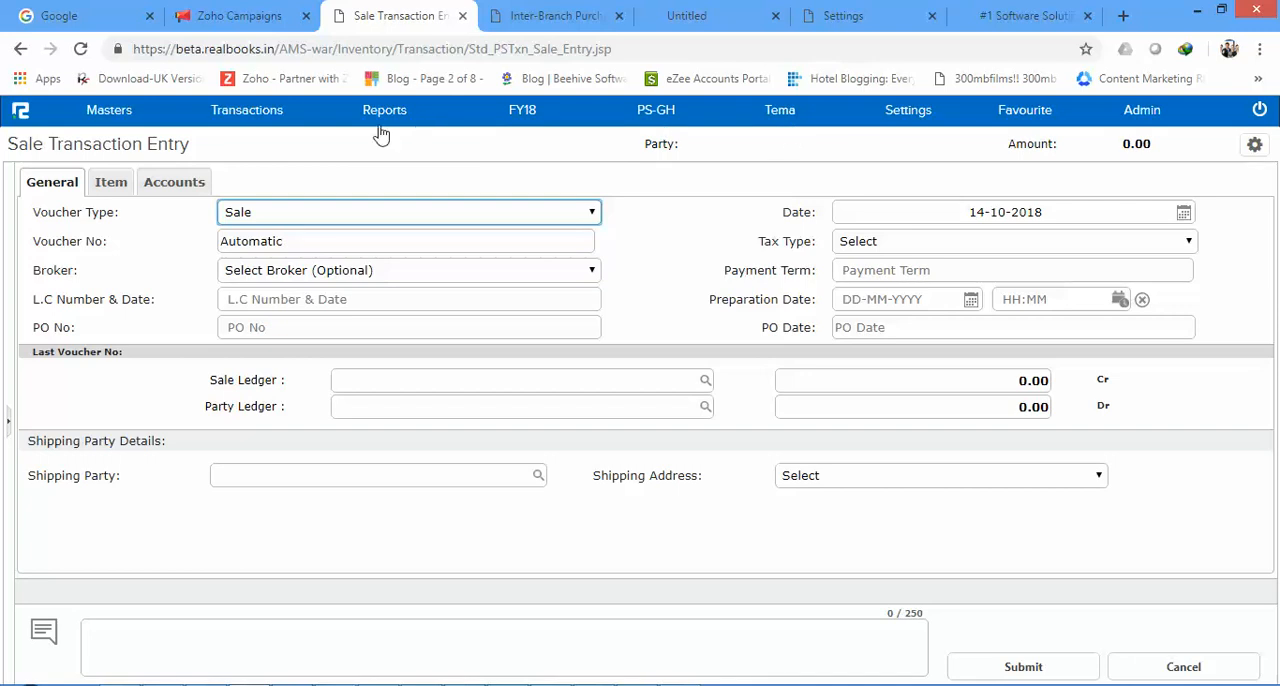
click(380, 120)
click(338, 173)
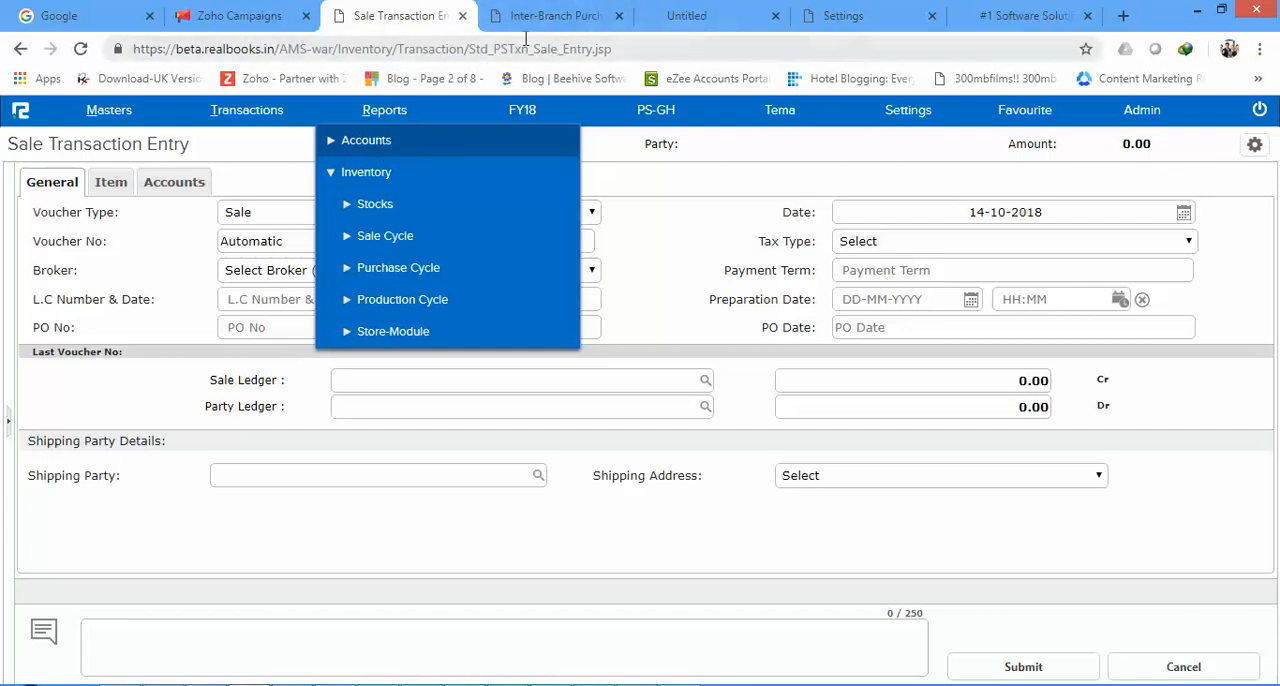
click(345, 141)
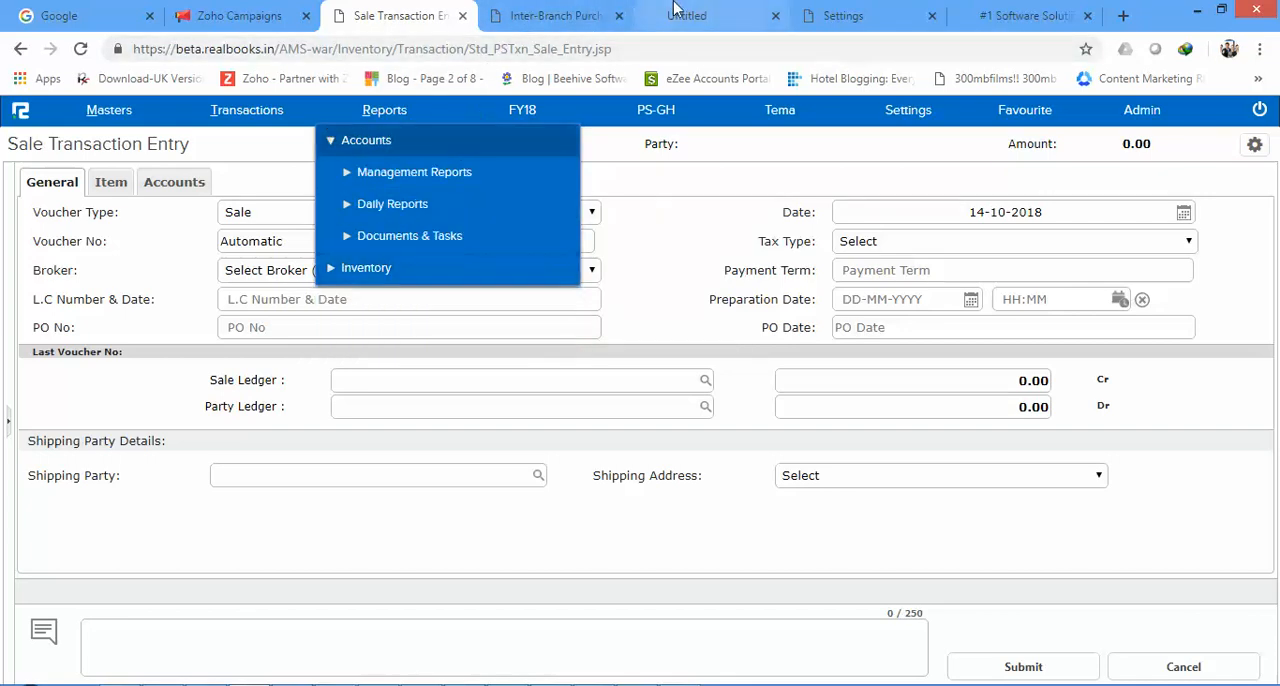
Step: Accept the incoming Warehouse transfer 0010 in the Inter-Branch Purchase Report at Tema
click(555, 15)
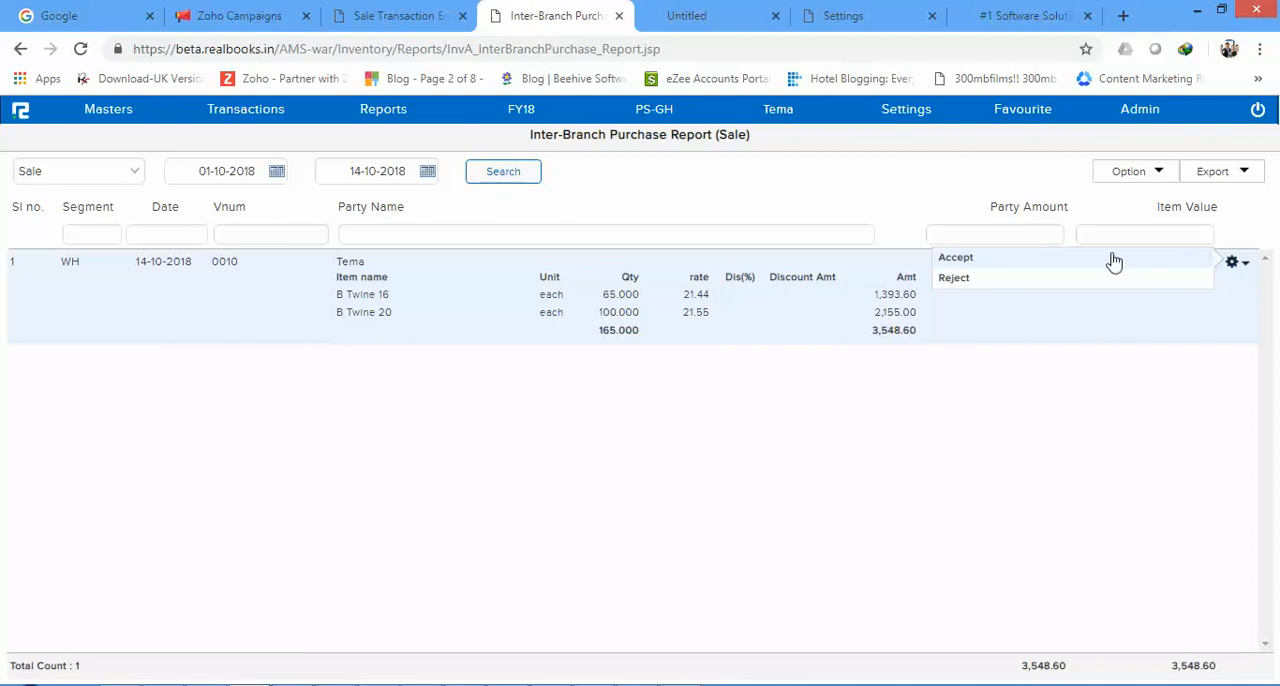
click(965, 261)
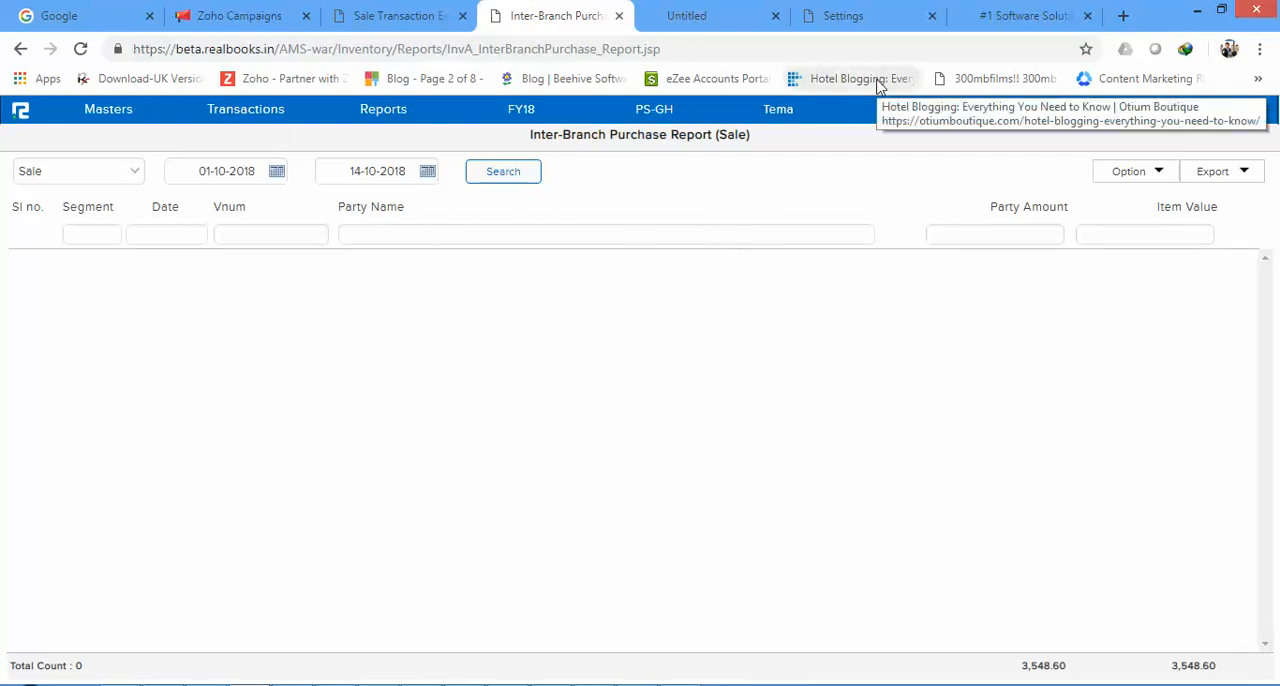
Step: Switch to the Powersoft website and examine its solutions list and contact details, highlighting the sales e-mail address in the footer
click(874, 8)
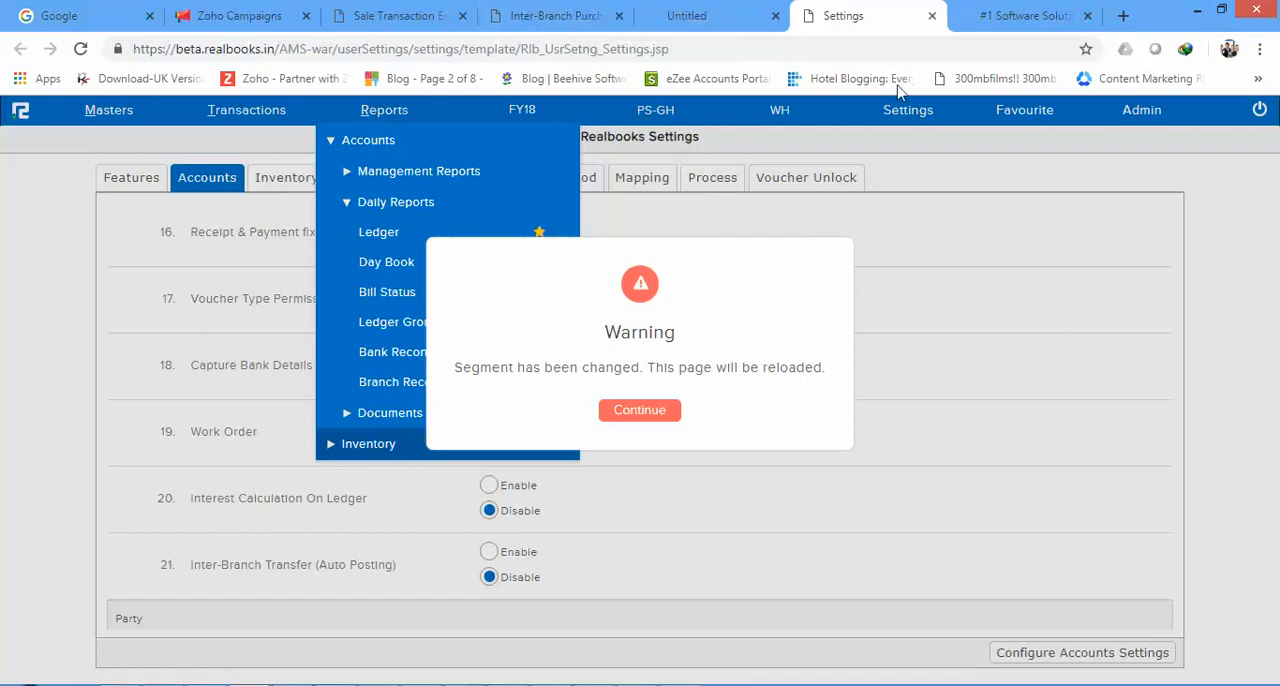
click(1040, 8)
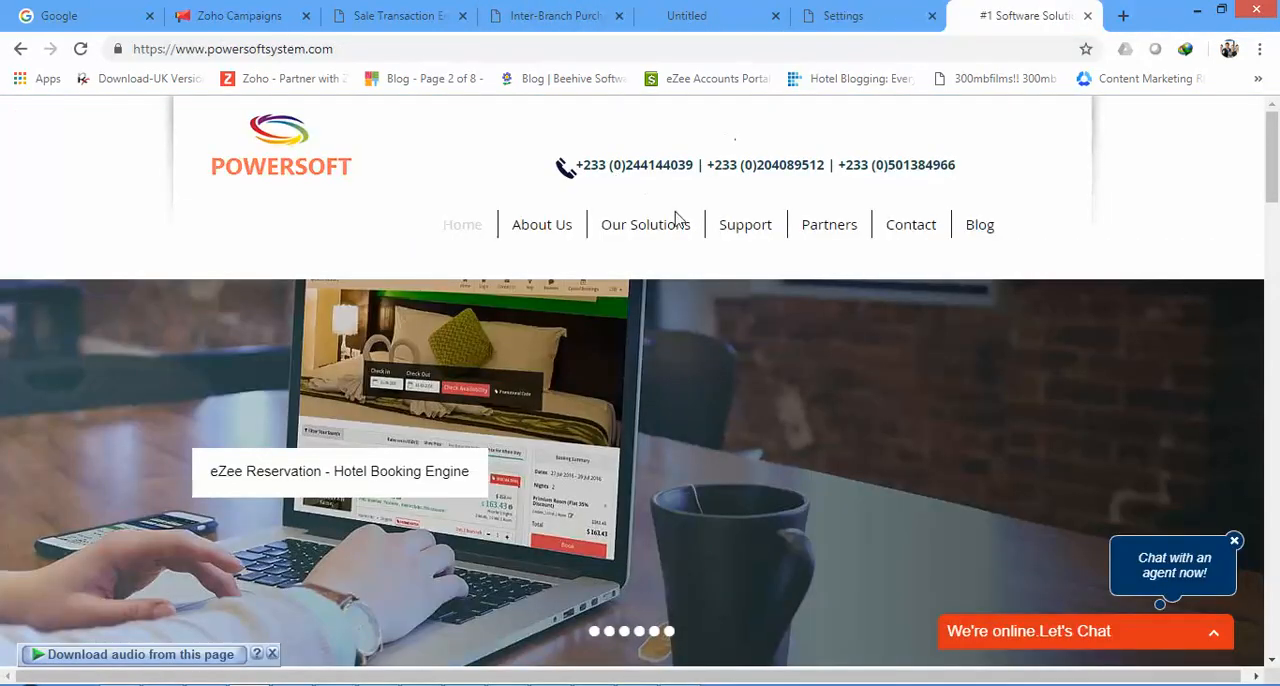
mouse_move(677, 238)
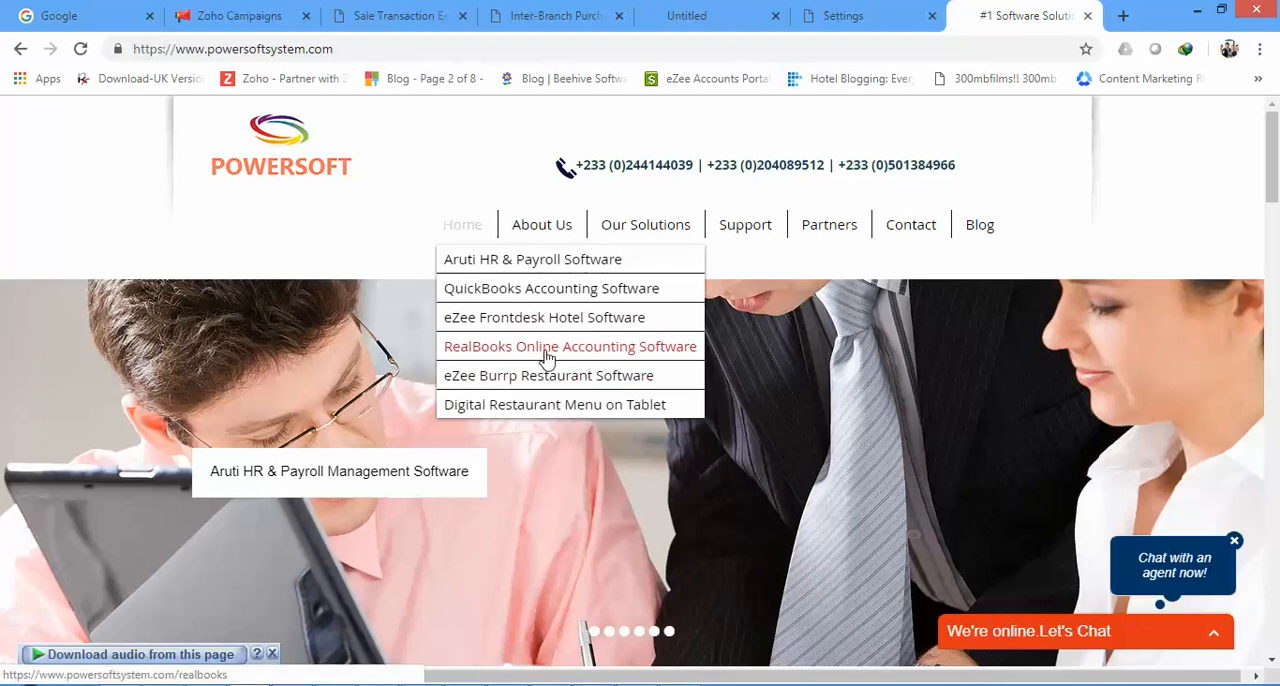
mouse_move(755, 235)
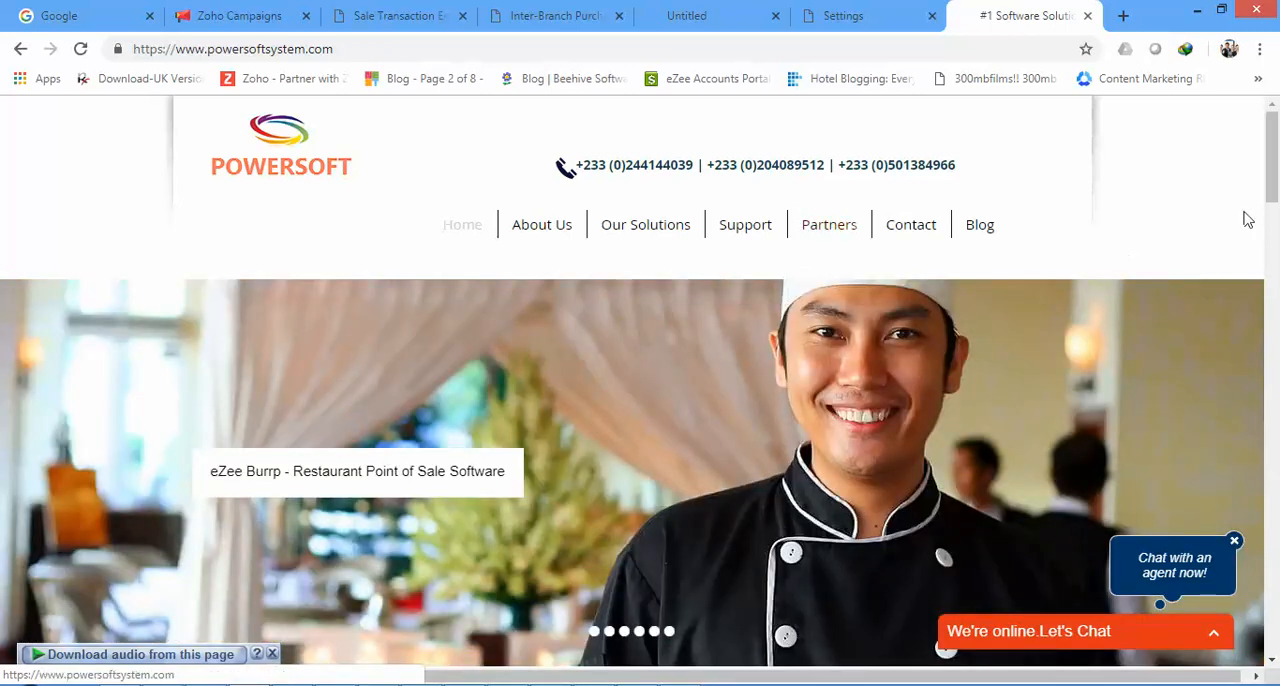
drag(1271, 158, 1271, 605)
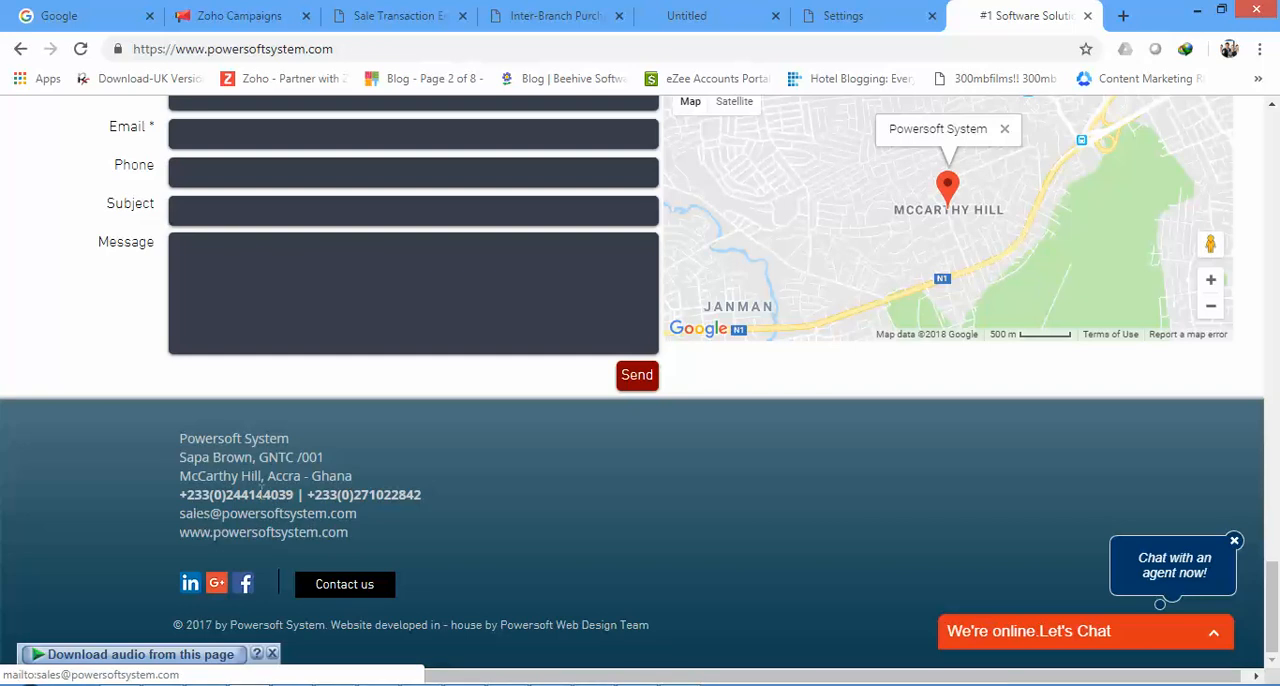
drag(357, 515, 180, 518)
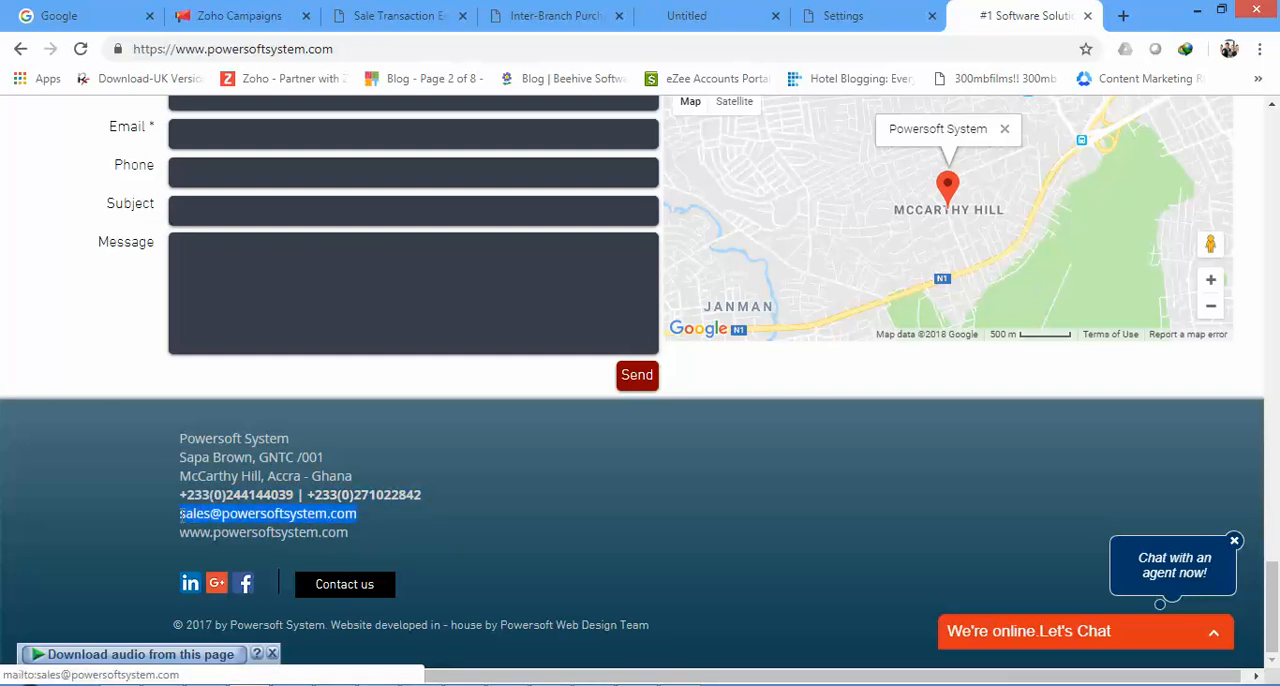
drag(1273, 628, 1272, 165)
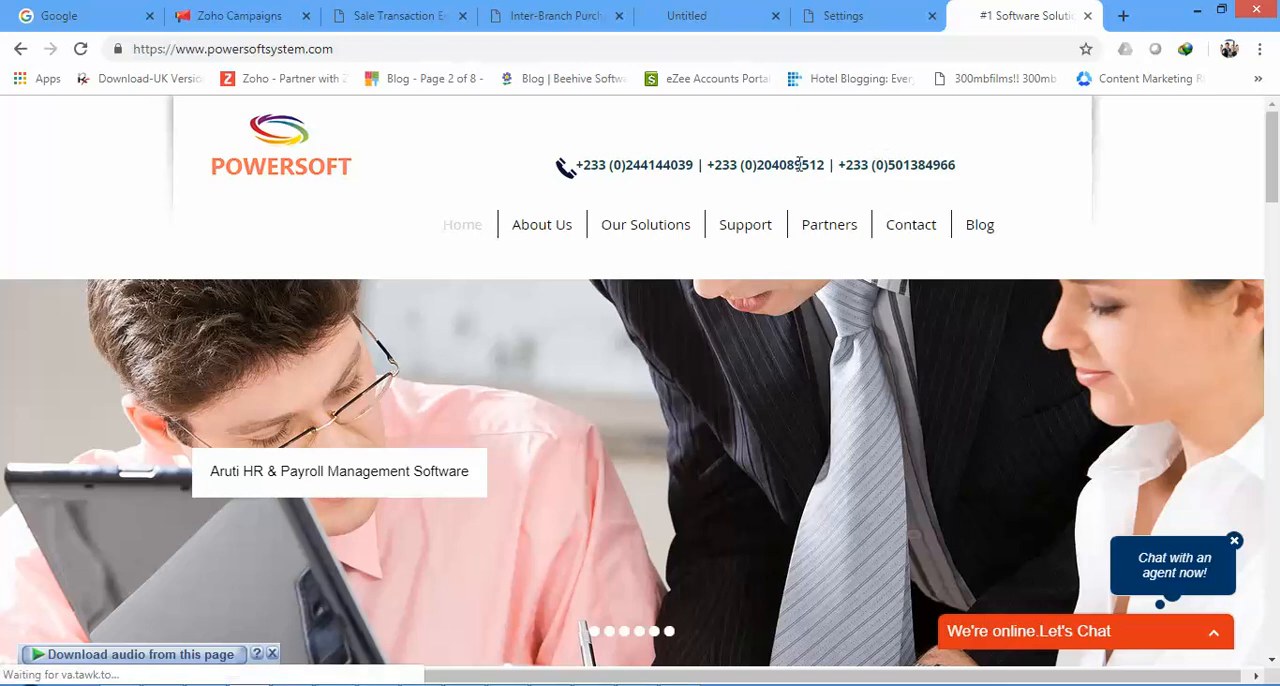